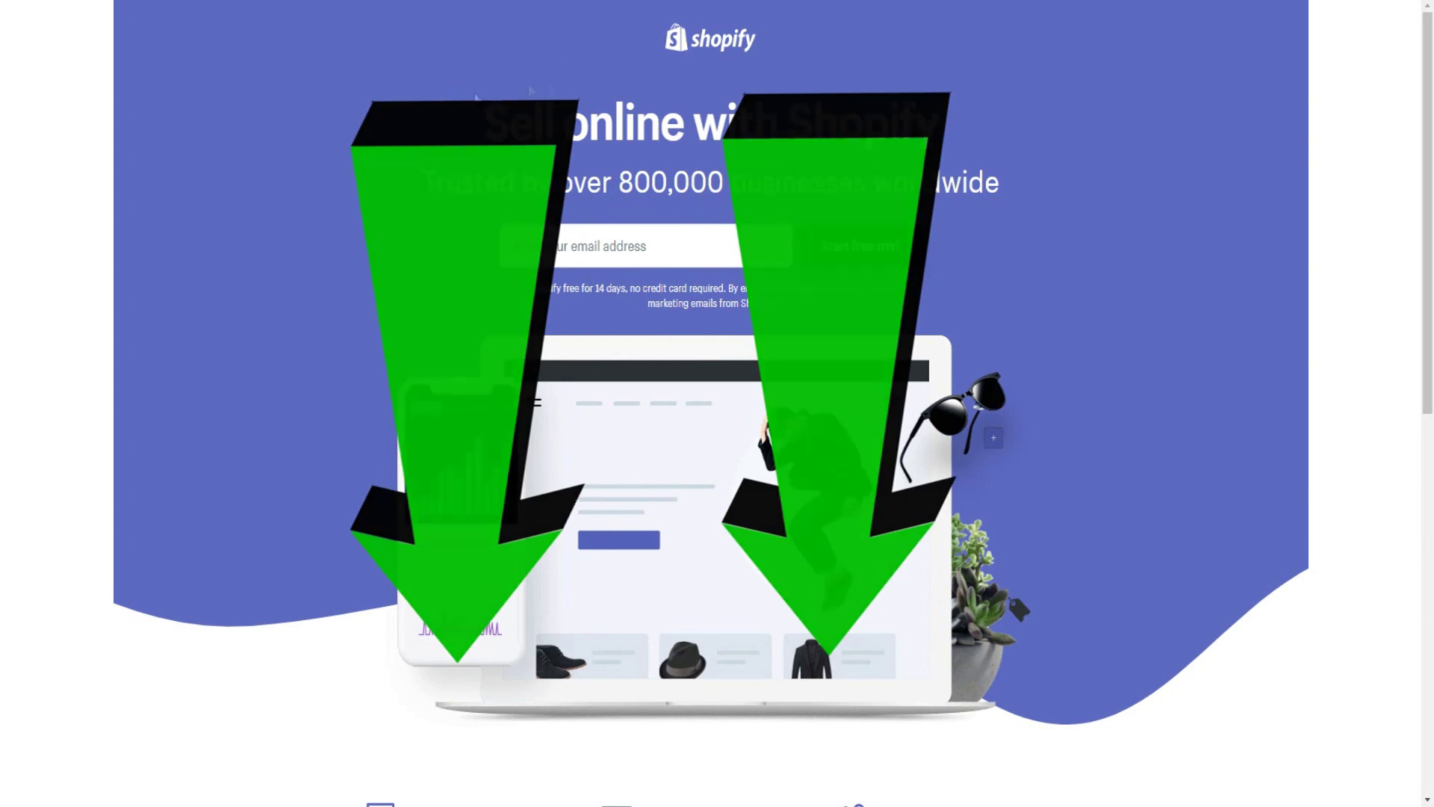
# Review the free 14-day trial terms and the content of the Shopify sign-up page.
pyautogui.moveTo(517, 287); pyautogui.dragTo(720, 289)
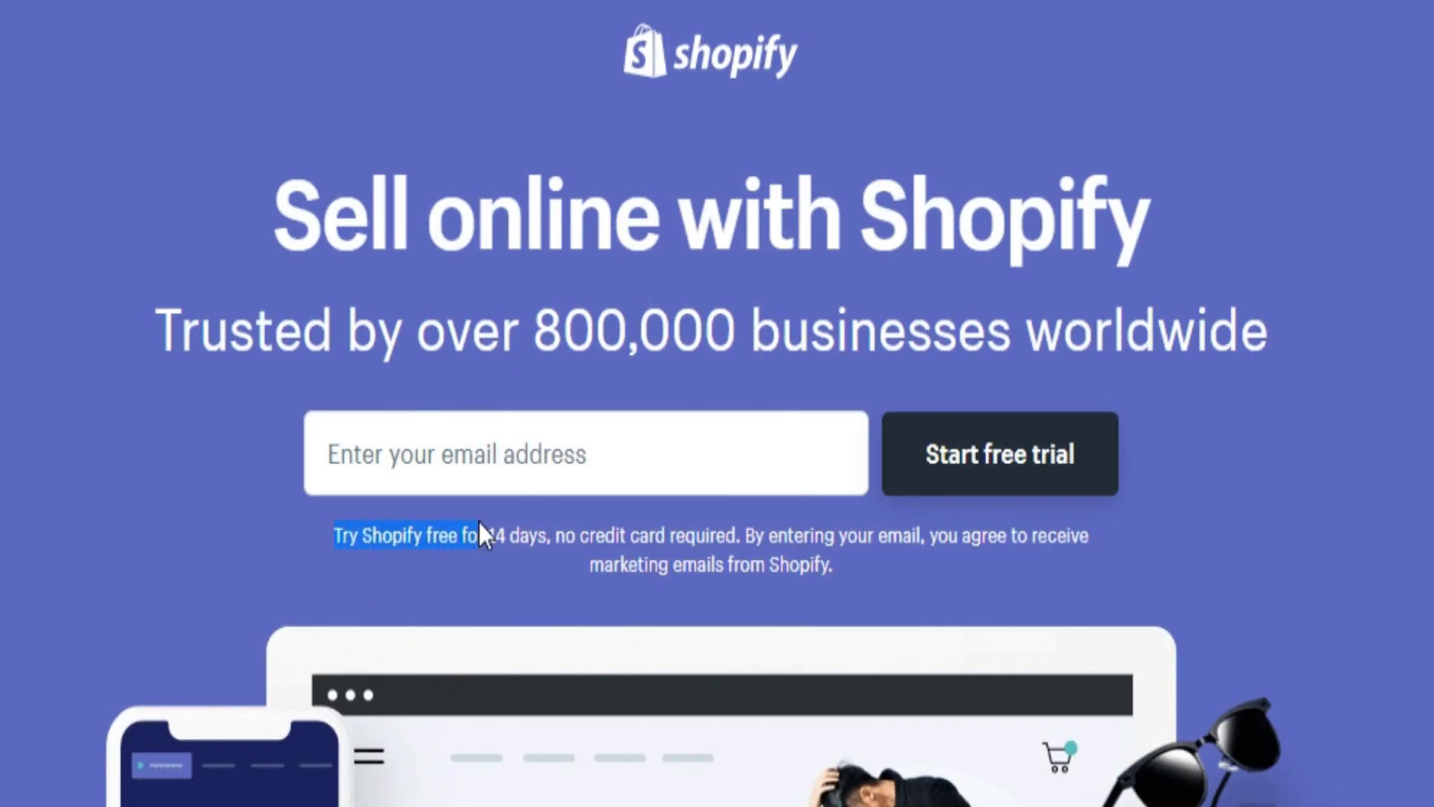
pyautogui.moveTo(730, 539); pyautogui.dragTo(1057, 539)
pyautogui.click(921, 299)
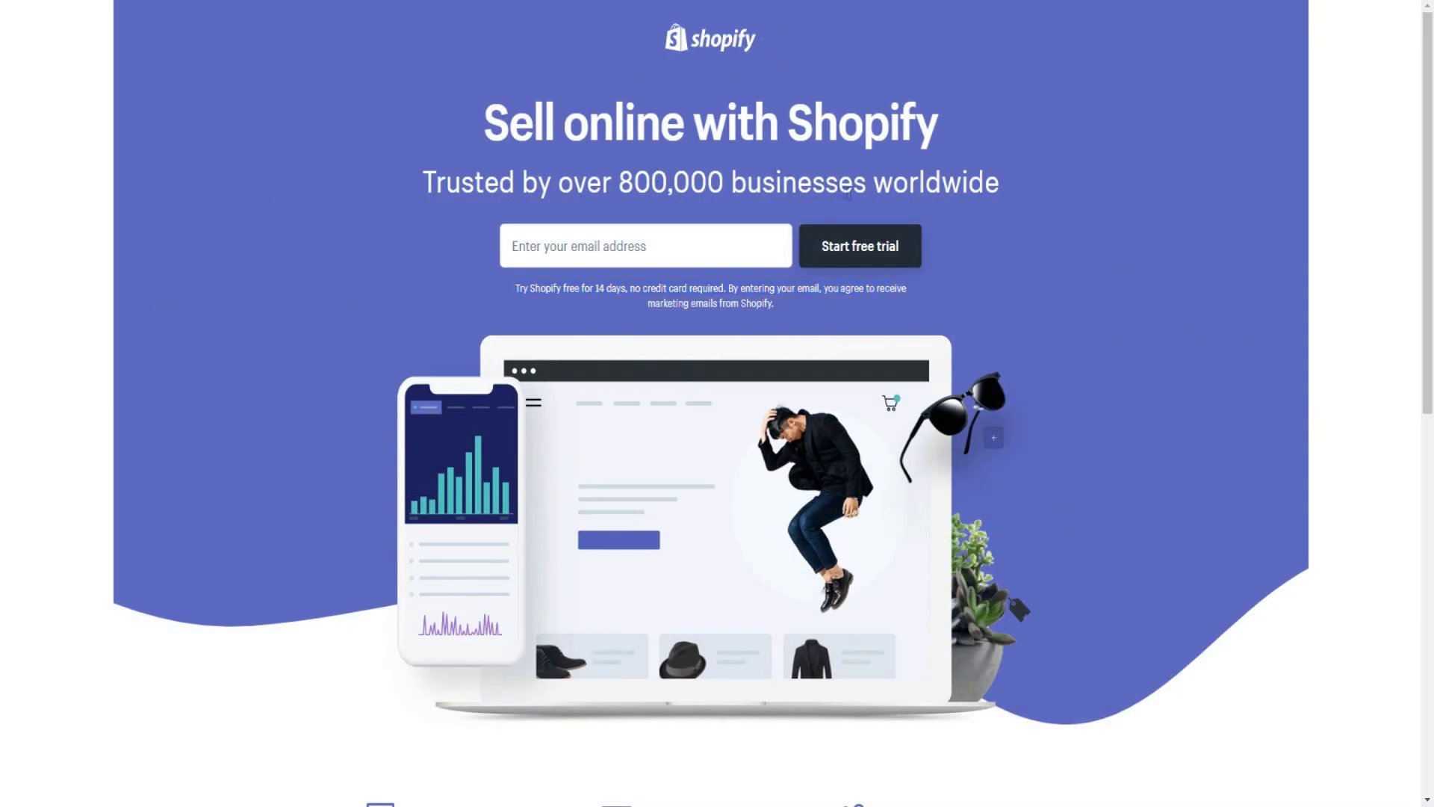
pyautogui.scroll(-5, 848, 195)
pyautogui.scroll(5, 859, 209)
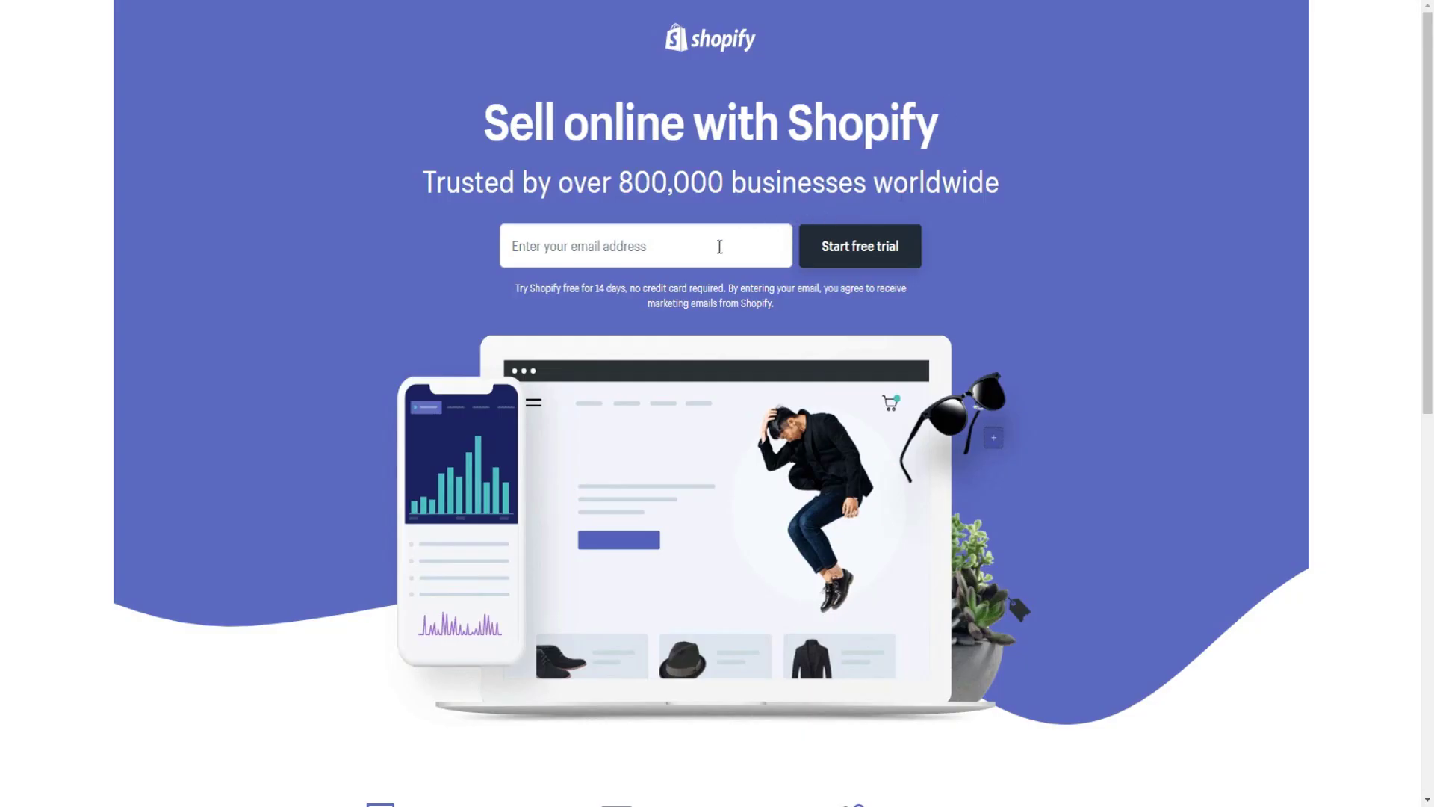
# Search Namecheap for the domain dogsforlifehats.com, and select the example business name in Shopify's trial email field.
pyautogui.click(719, 247)
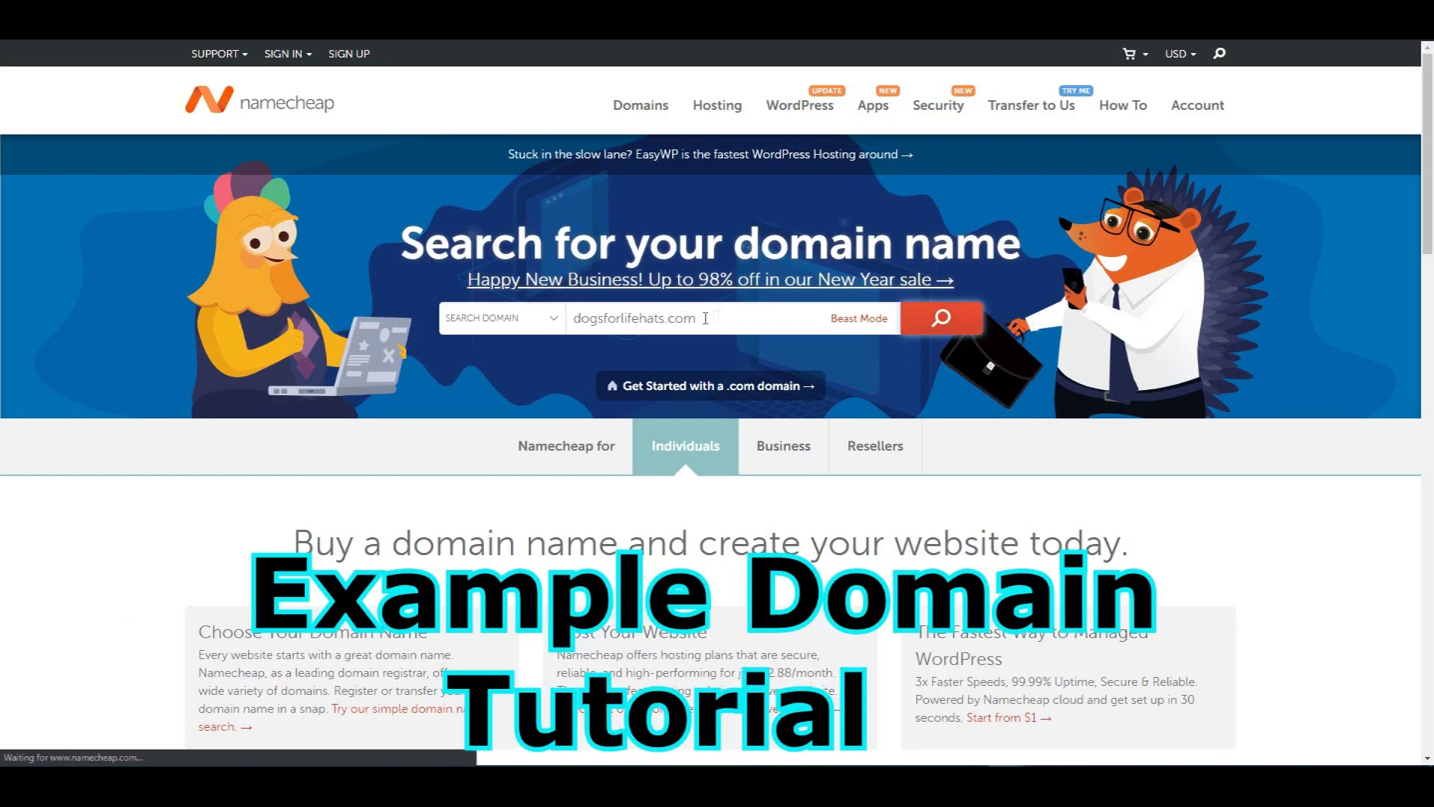
pyautogui.tripleClick(590, 317)
pyautogui.press('Return')
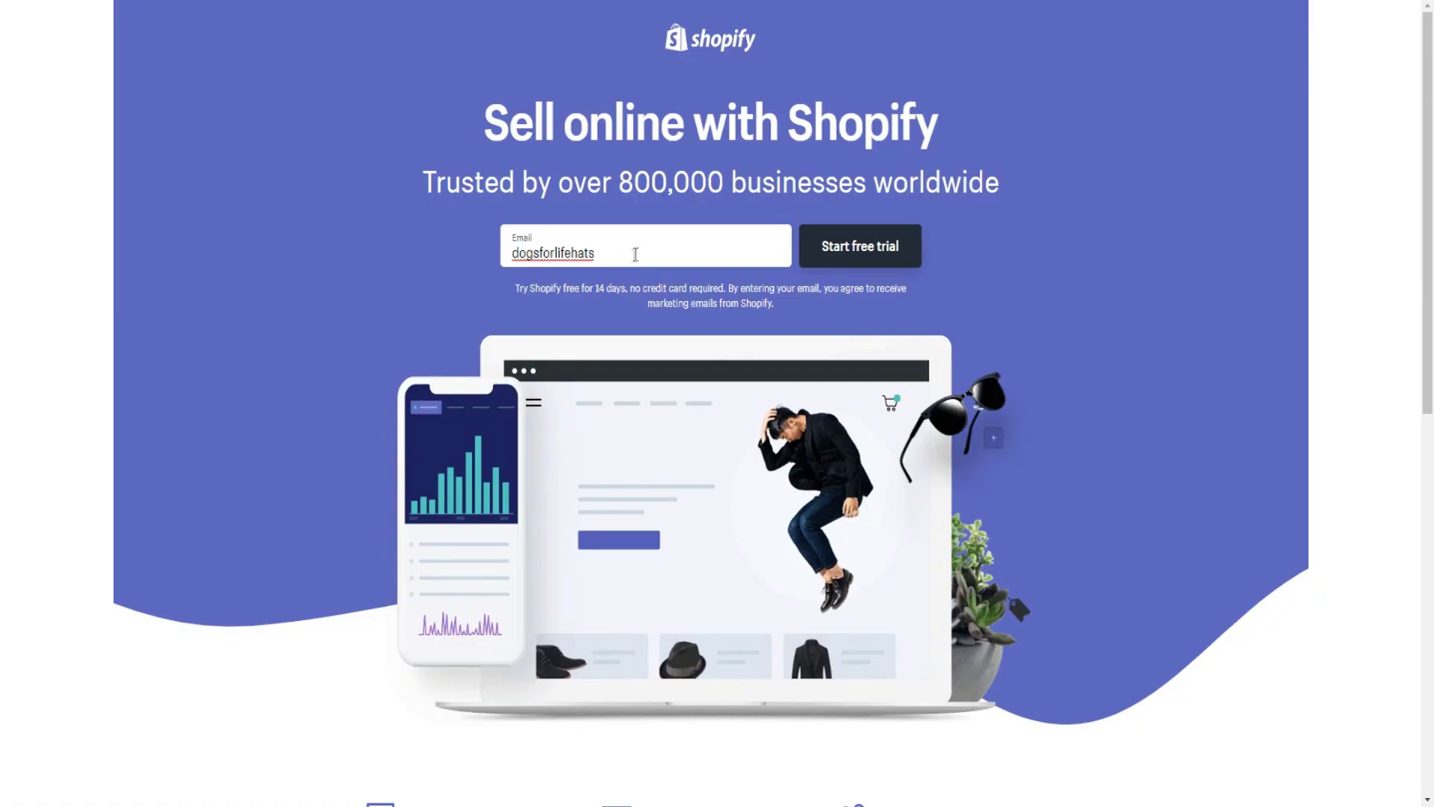
pyautogui.moveTo(632, 251); pyautogui.dragTo(396, 257)
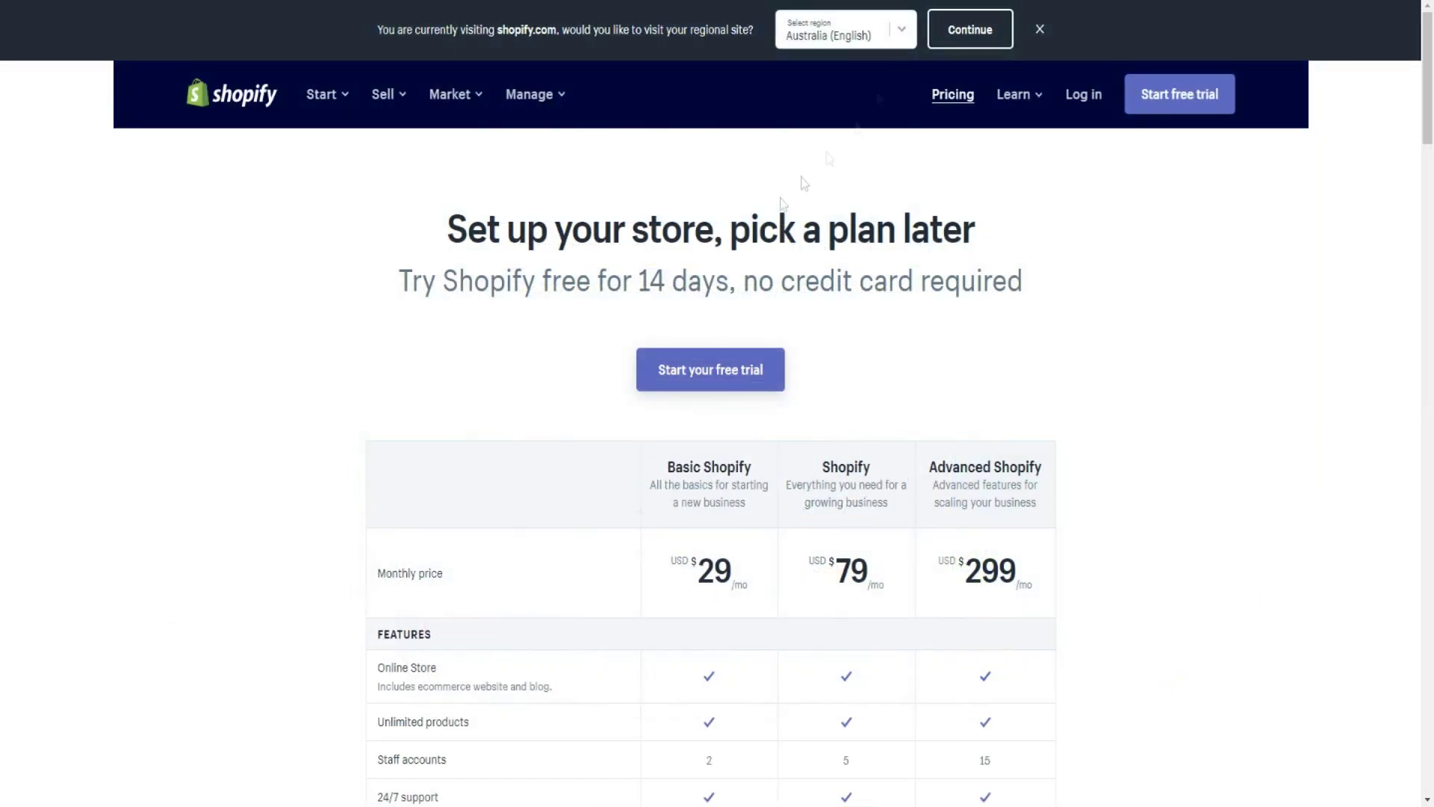
# Compare the monthly prices and features of the Basic Shopify, Shopify and Advanced Shopify plans on the pricing page.
pyautogui.scroll(-3, 597, 403)
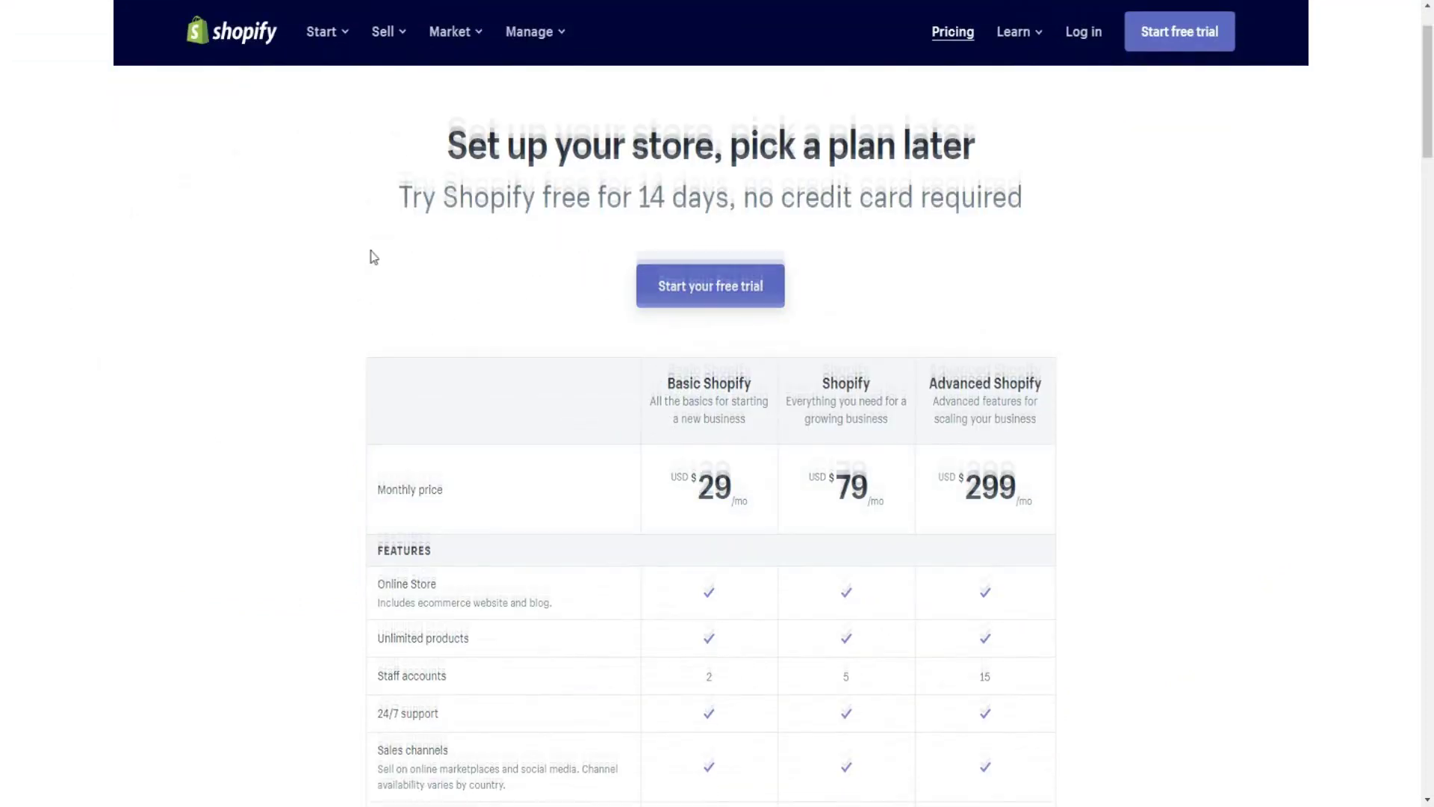
pyautogui.scroll(-3, 368, 256)
pyautogui.moveTo(697, 335); pyautogui.dragTo(1041, 326)
pyautogui.click(1041, 329)
pyautogui.moveTo(810, 329); pyautogui.dragTo(1024, 326)
pyautogui.click(929, 302)
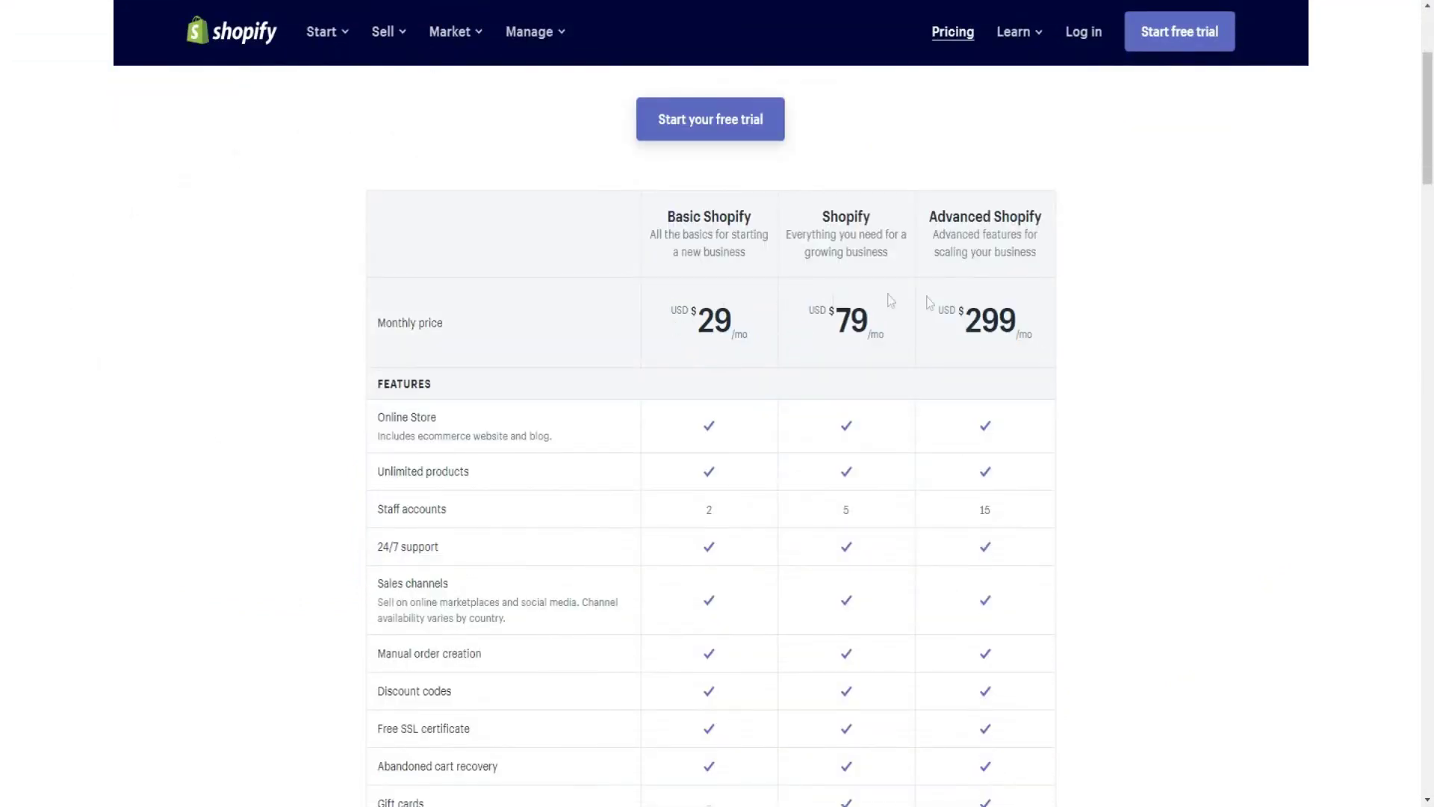
pyautogui.scroll(-10, 891, 300)
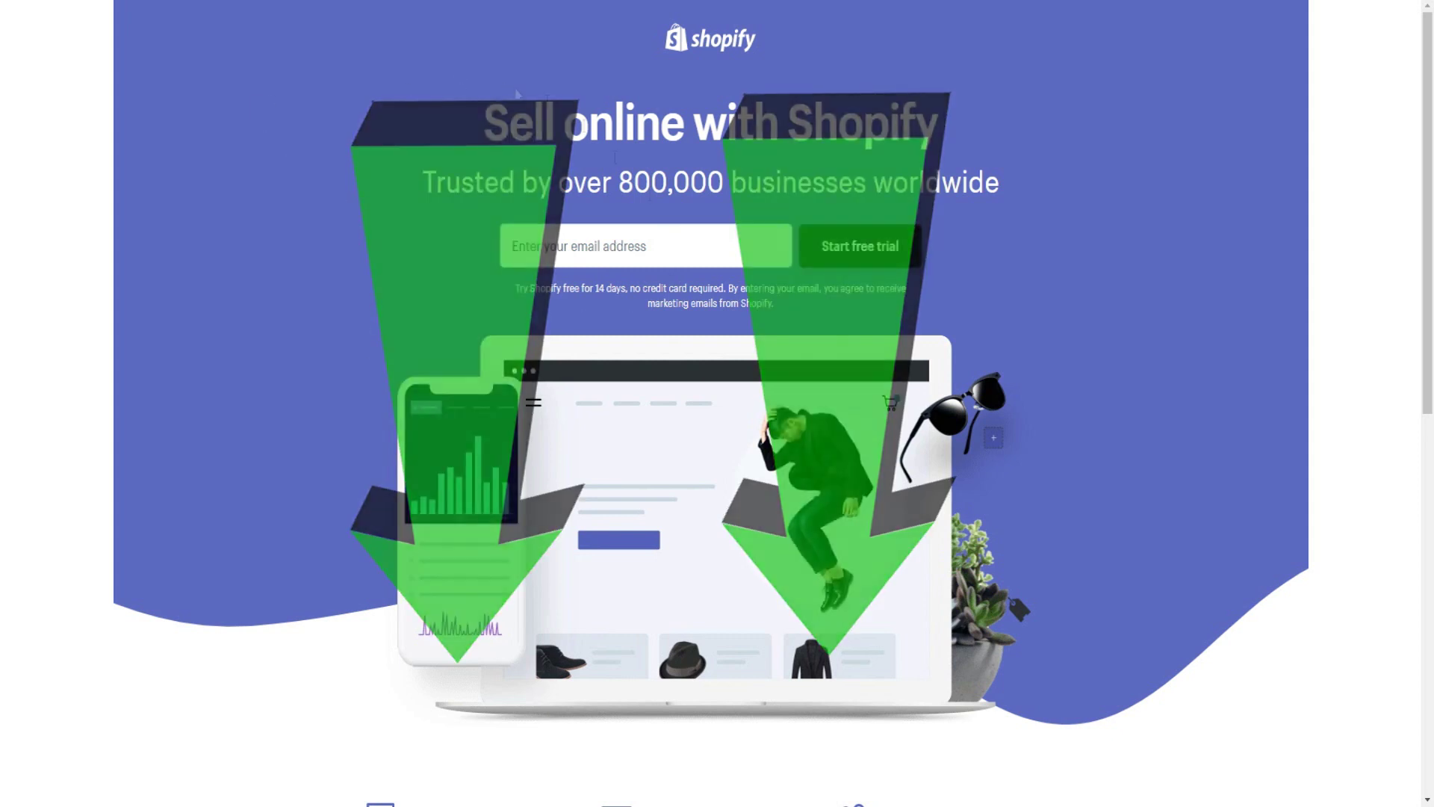
# Start the free trial with an email address, enter the account password, and create a store named Motorbikesforpeople.
pyautogui.click(593, 246)
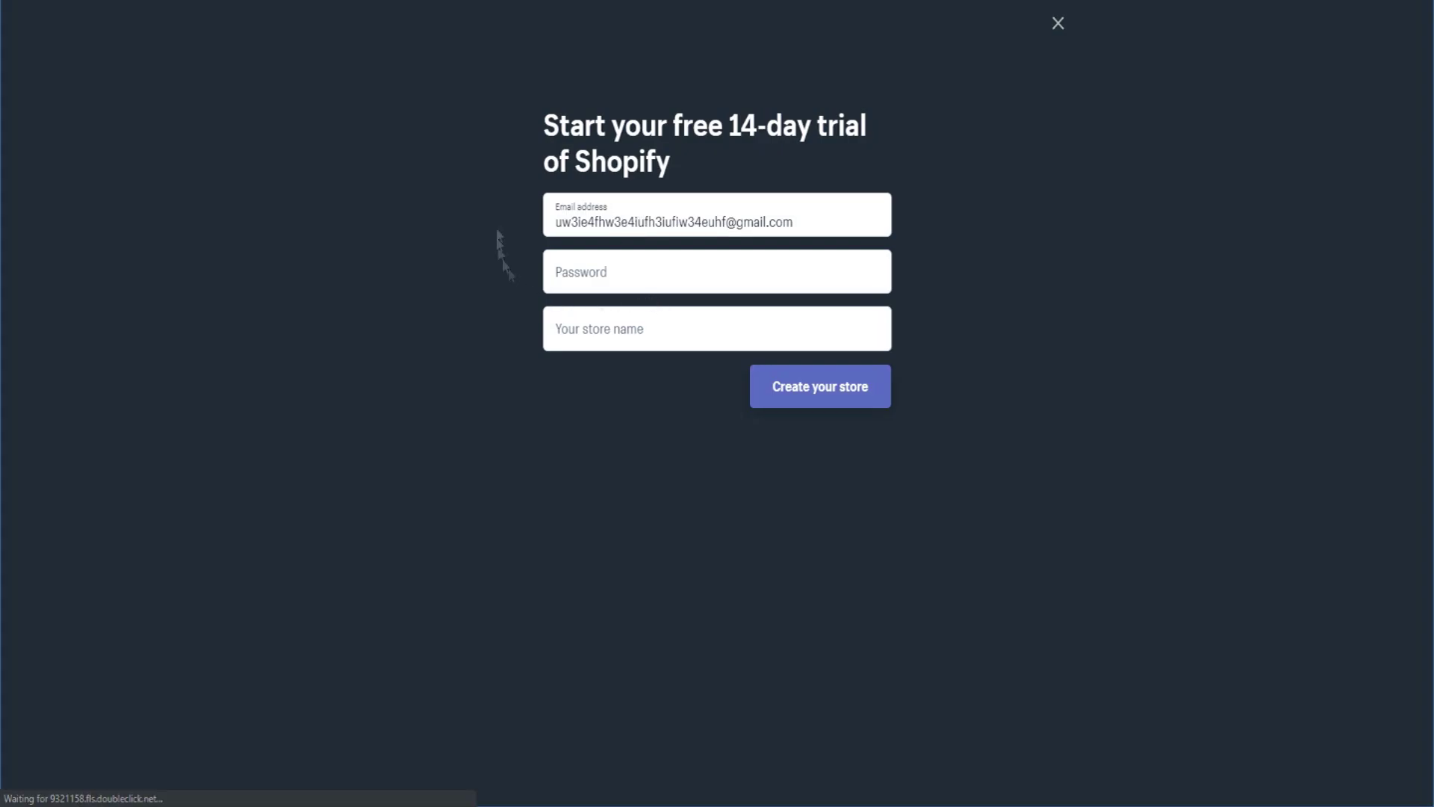
pyautogui.click(596, 270)
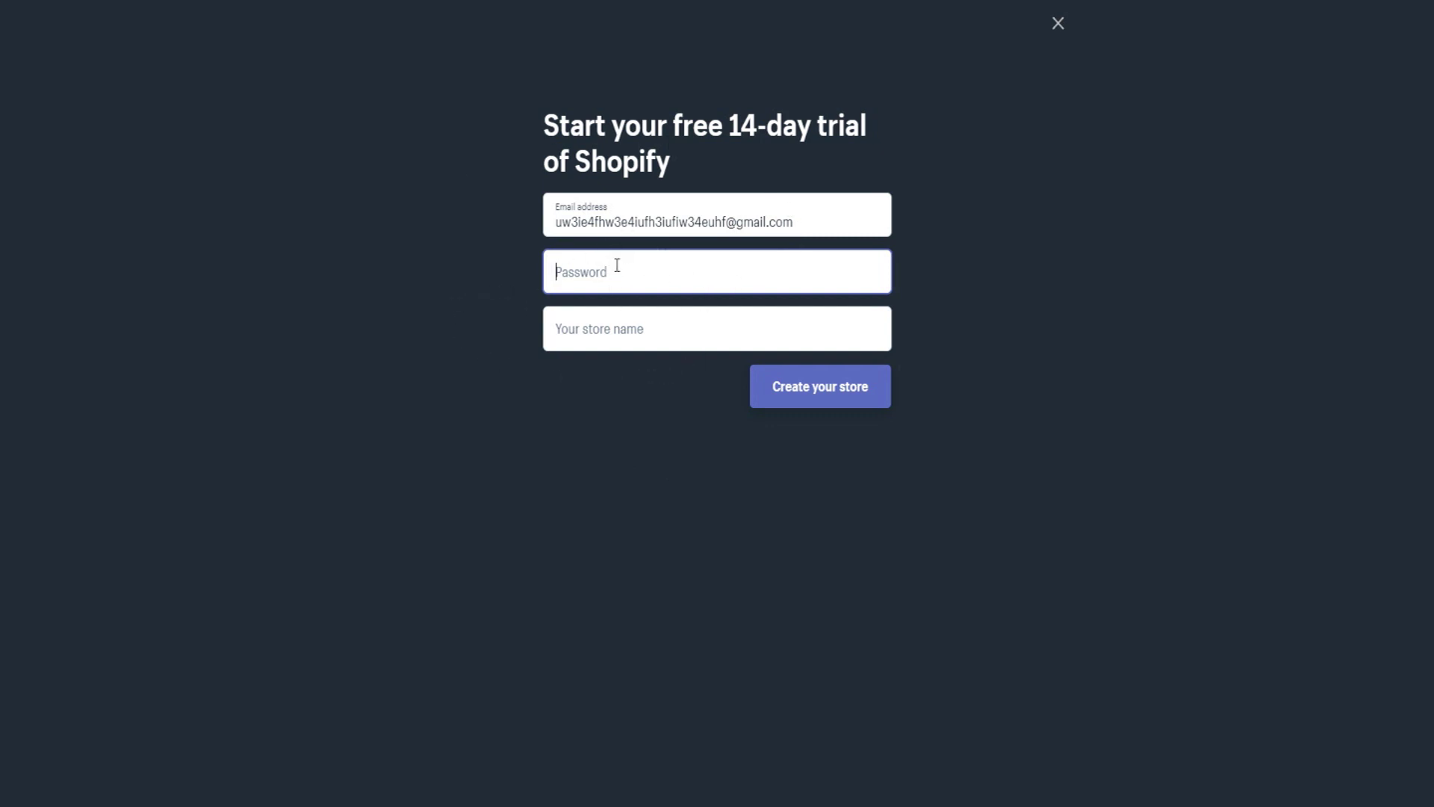
pyautogui.write('•••••')
pyautogui.click(602, 332)
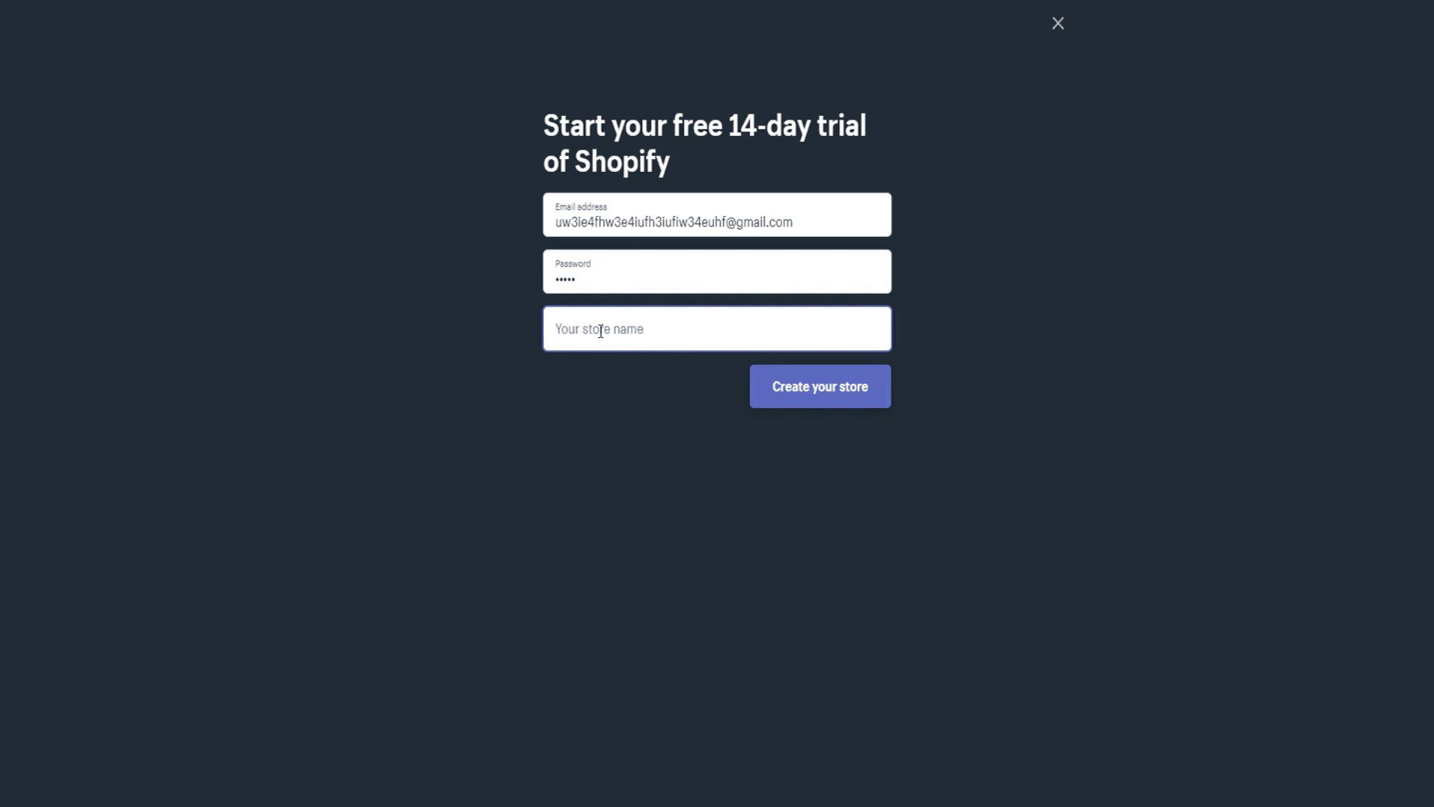
pyautogui.write('Motorbikesforpeople')
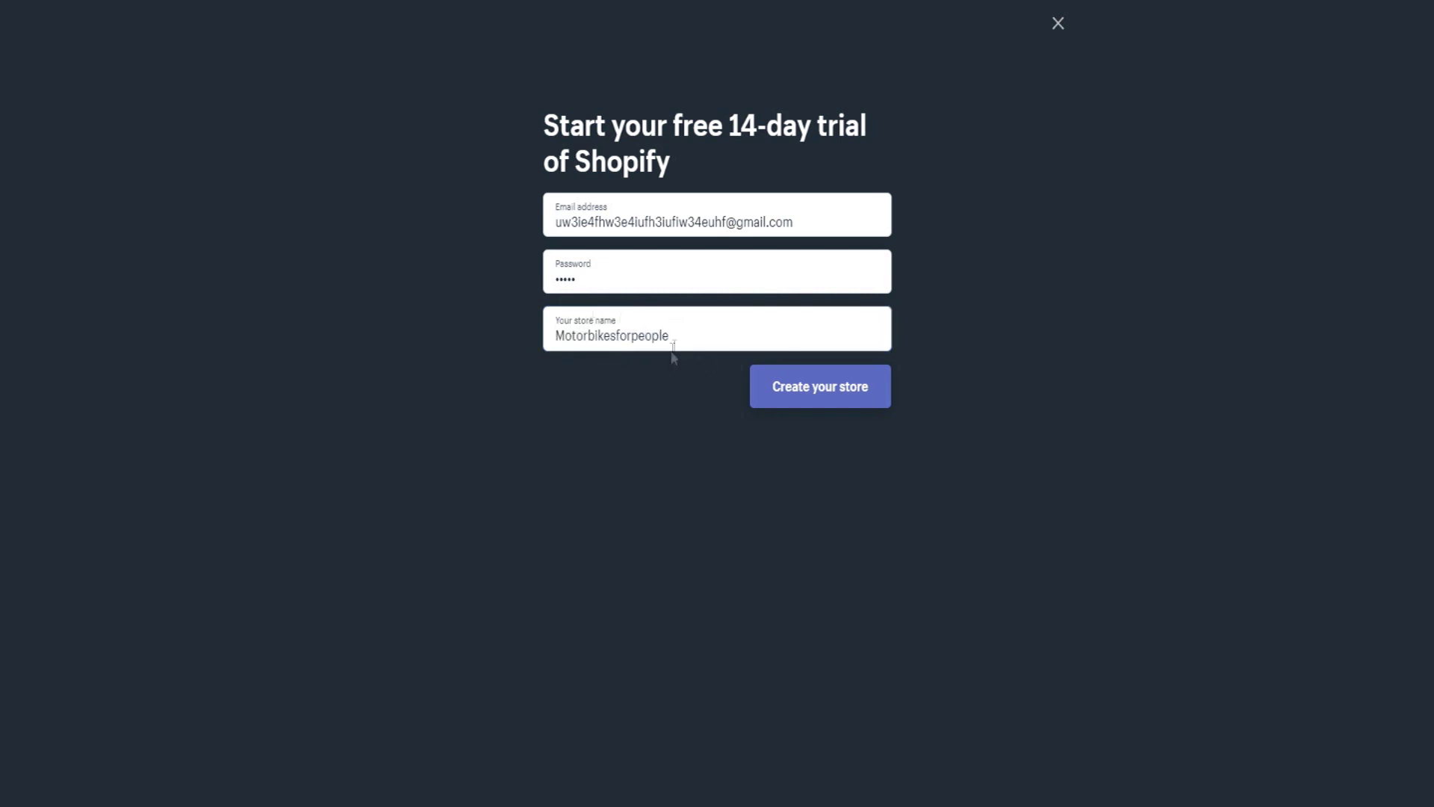
pyautogui.click(800, 394)
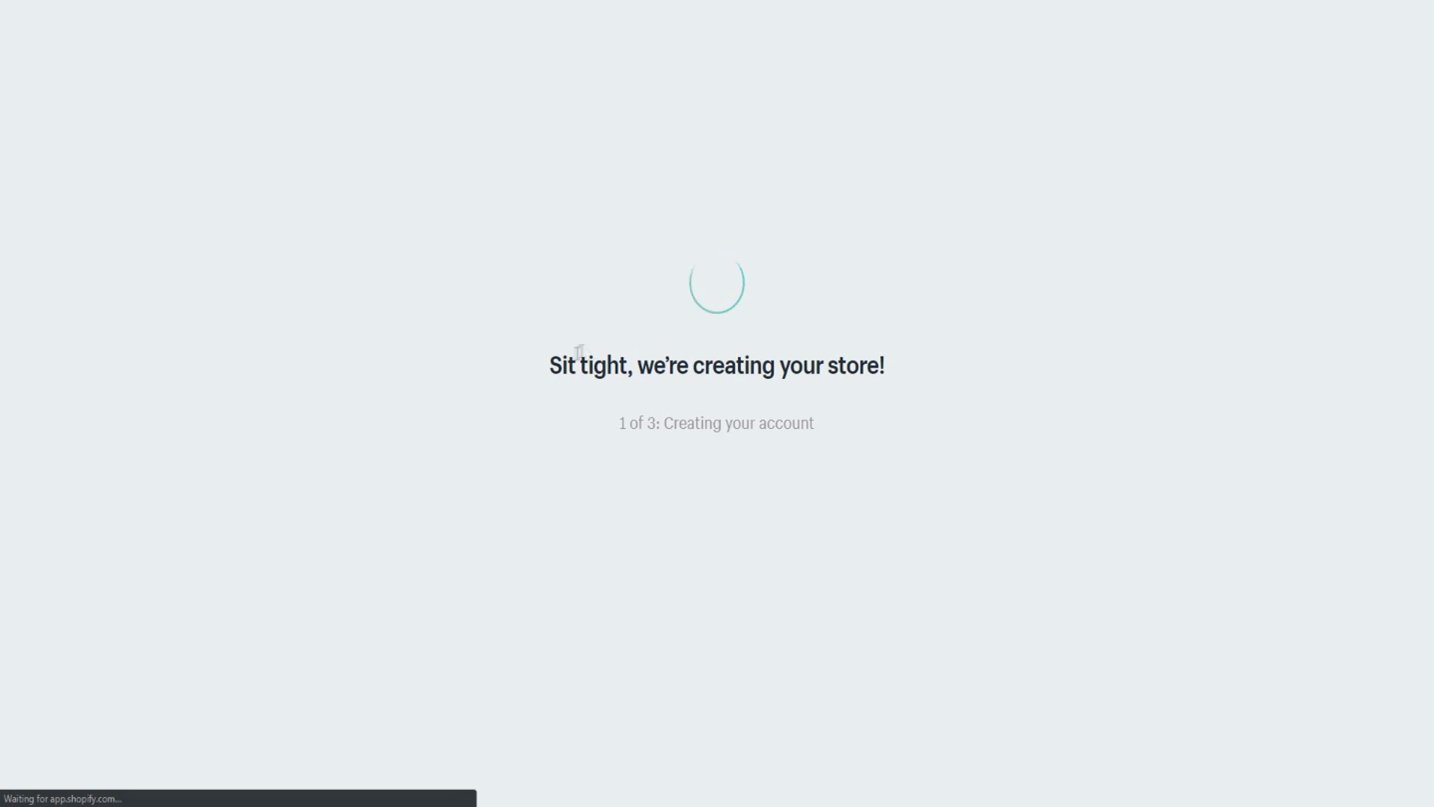
pyautogui.moveTo(562, 364); pyautogui.dragTo(881, 366)
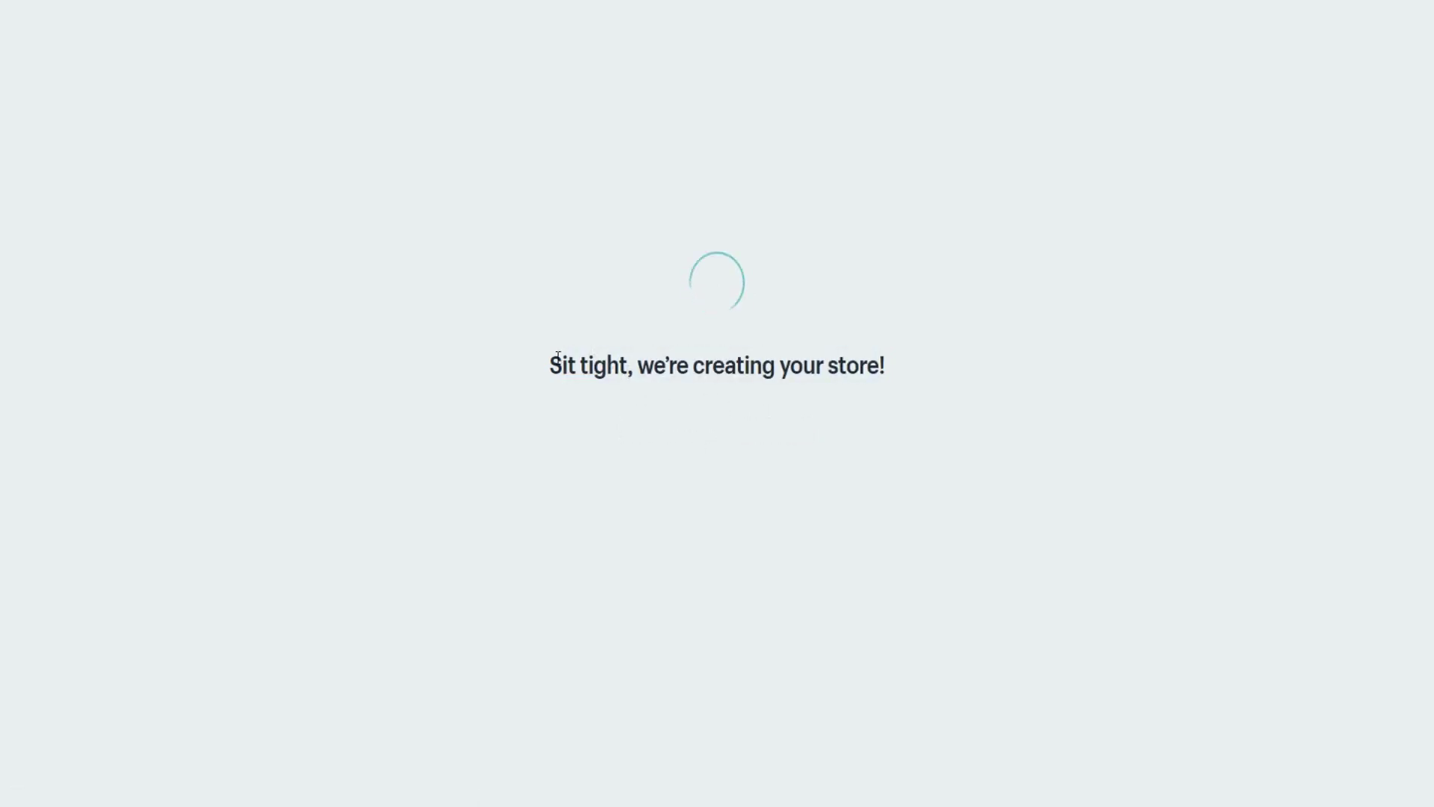
pyautogui.moveTo(551, 364); pyautogui.dragTo(897, 373)
pyautogui.moveTo(582, 112); pyautogui.dragTo(848, 118)
# Check the answer options for whether products are already being sold, and skip the questions about yourself.
pyautogui.click(586, 205)
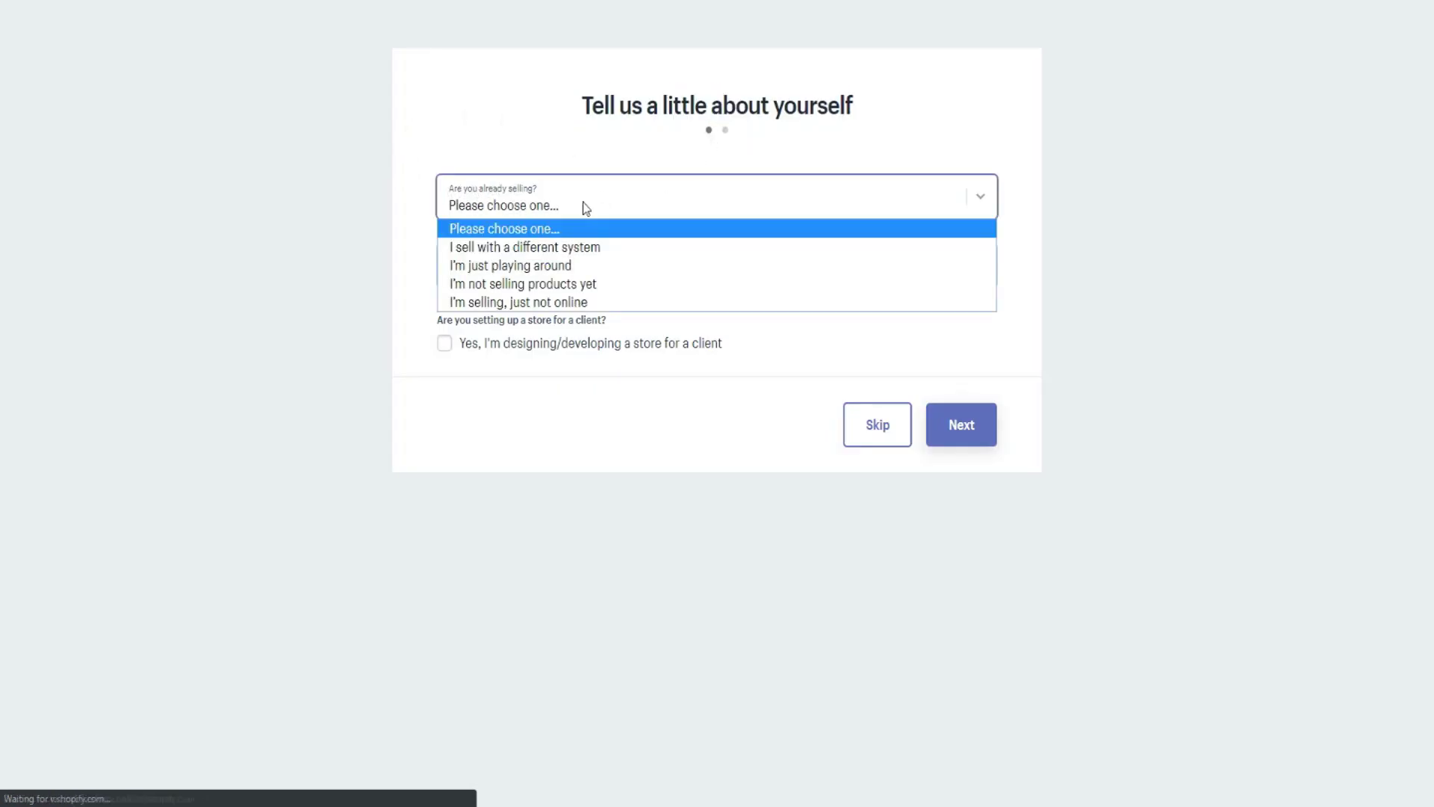
pyautogui.click(532, 357)
pyautogui.click(602, 205)
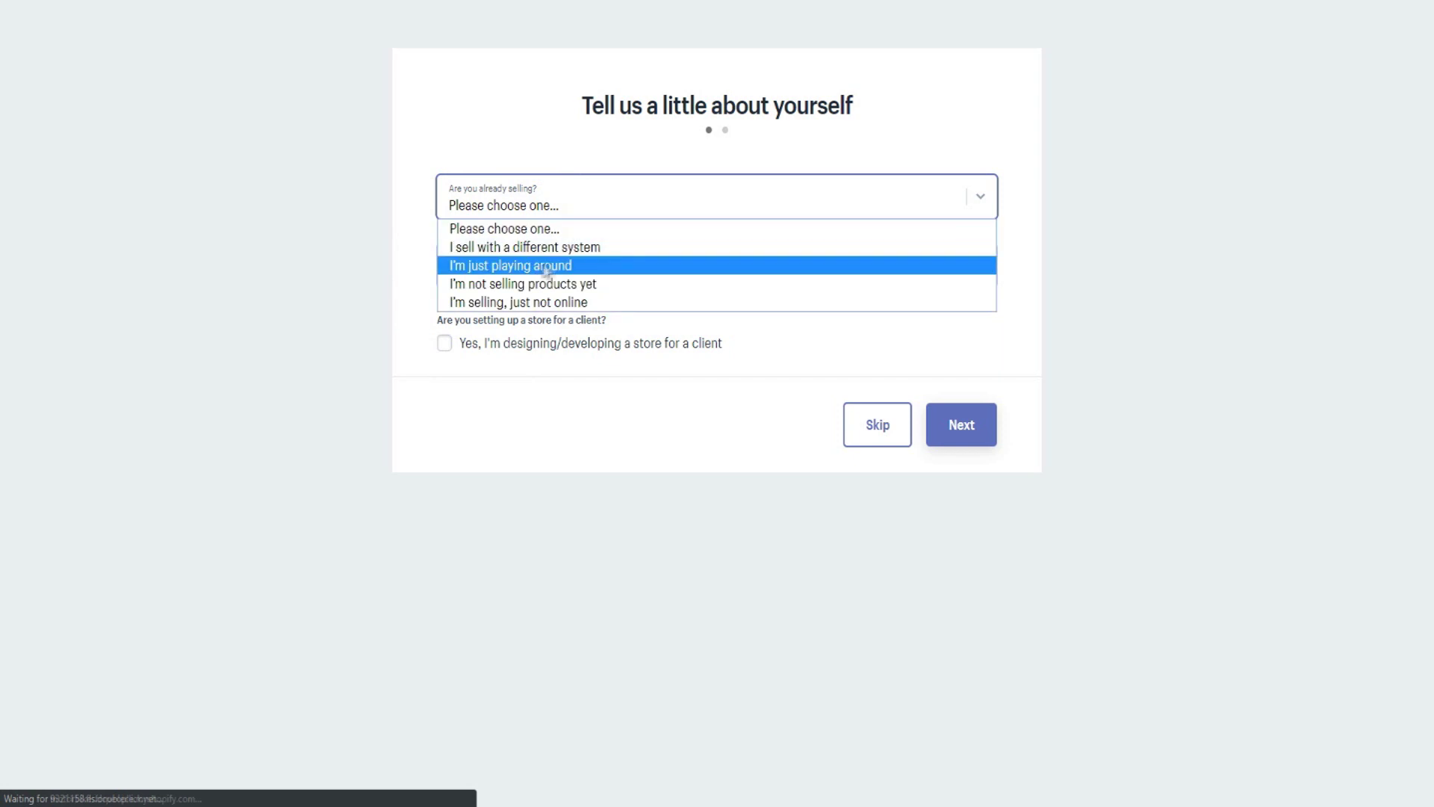
pyautogui.click(395, 162)
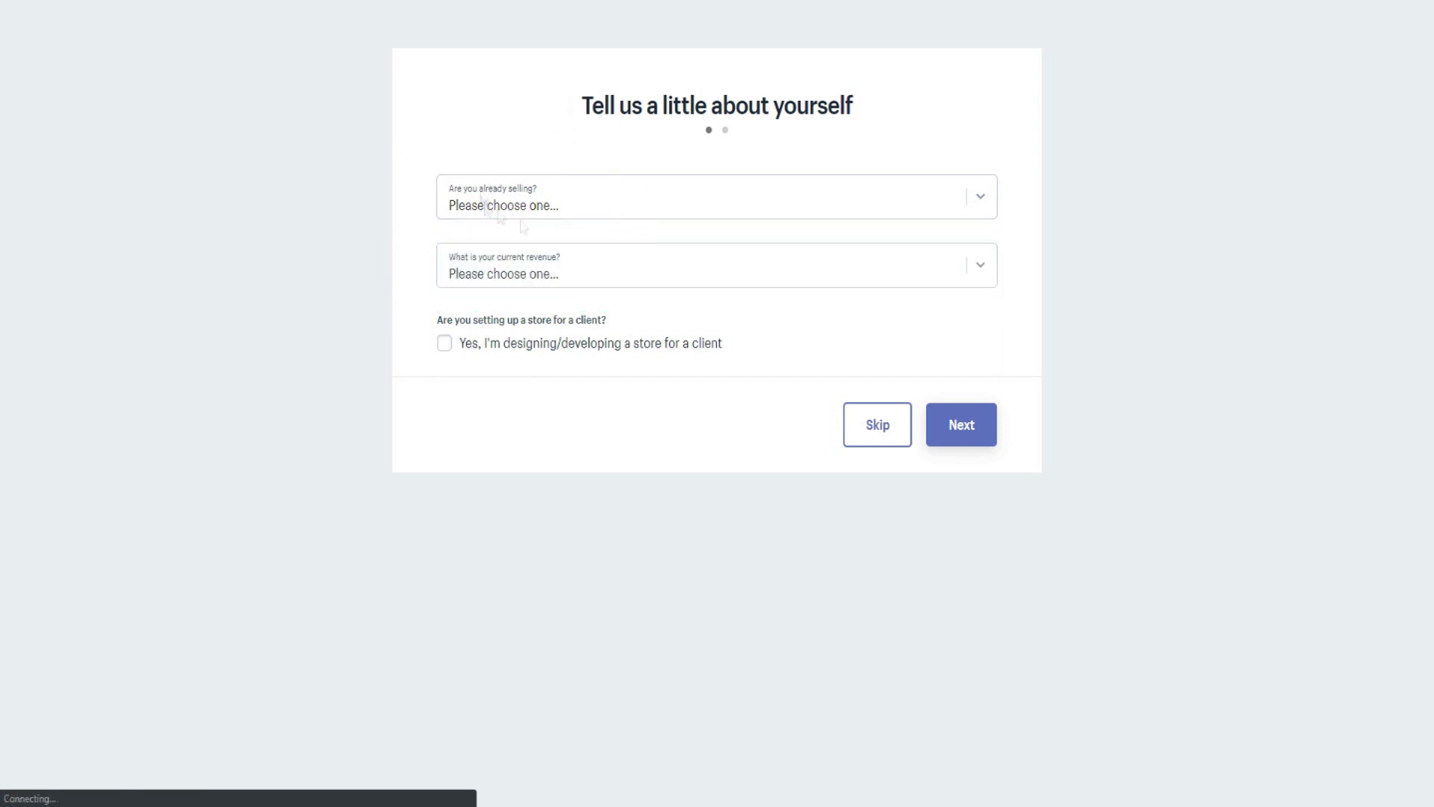
pyautogui.click(881, 427)
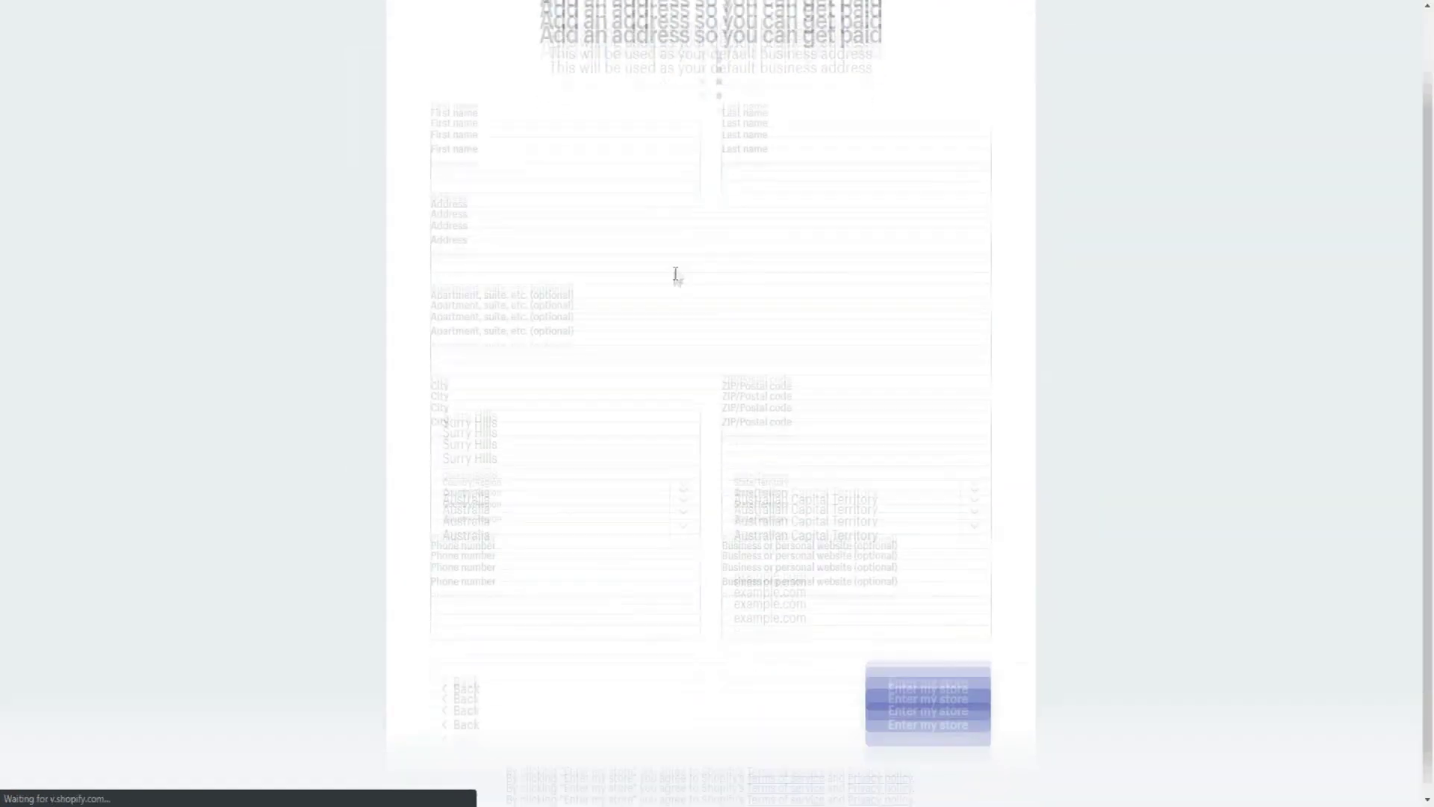
# Complete the default business address form with the owner's details and enter the new store.
pyautogui.scroll(-2, 528, 263)
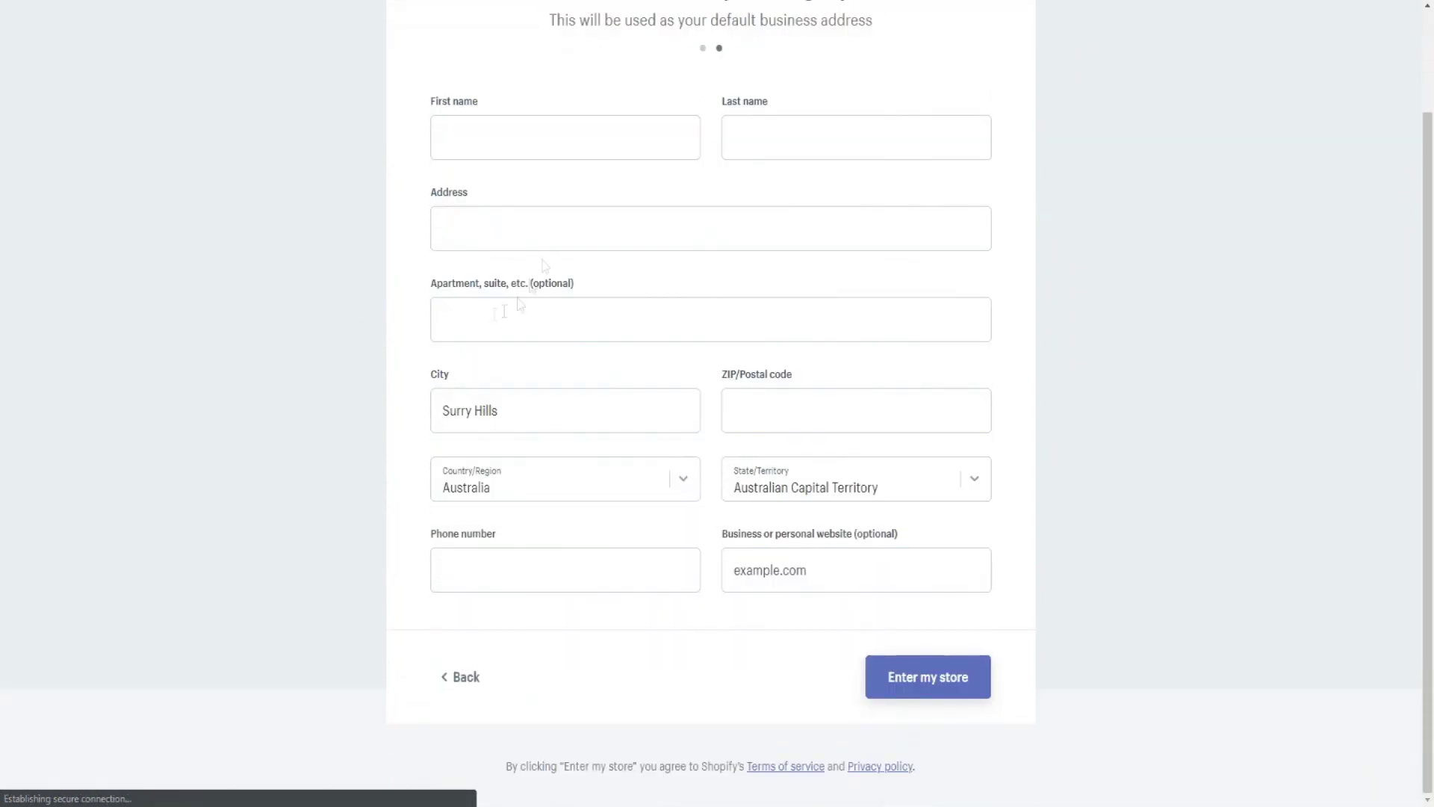
pyautogui.scroll(2, 550, 272)
pyautogui.moveTo(541, 109); pyautogui.dragTo(666, 214)
pyautogui.click(620, 247)
pyautogui.scroll(-2, 522, 256)
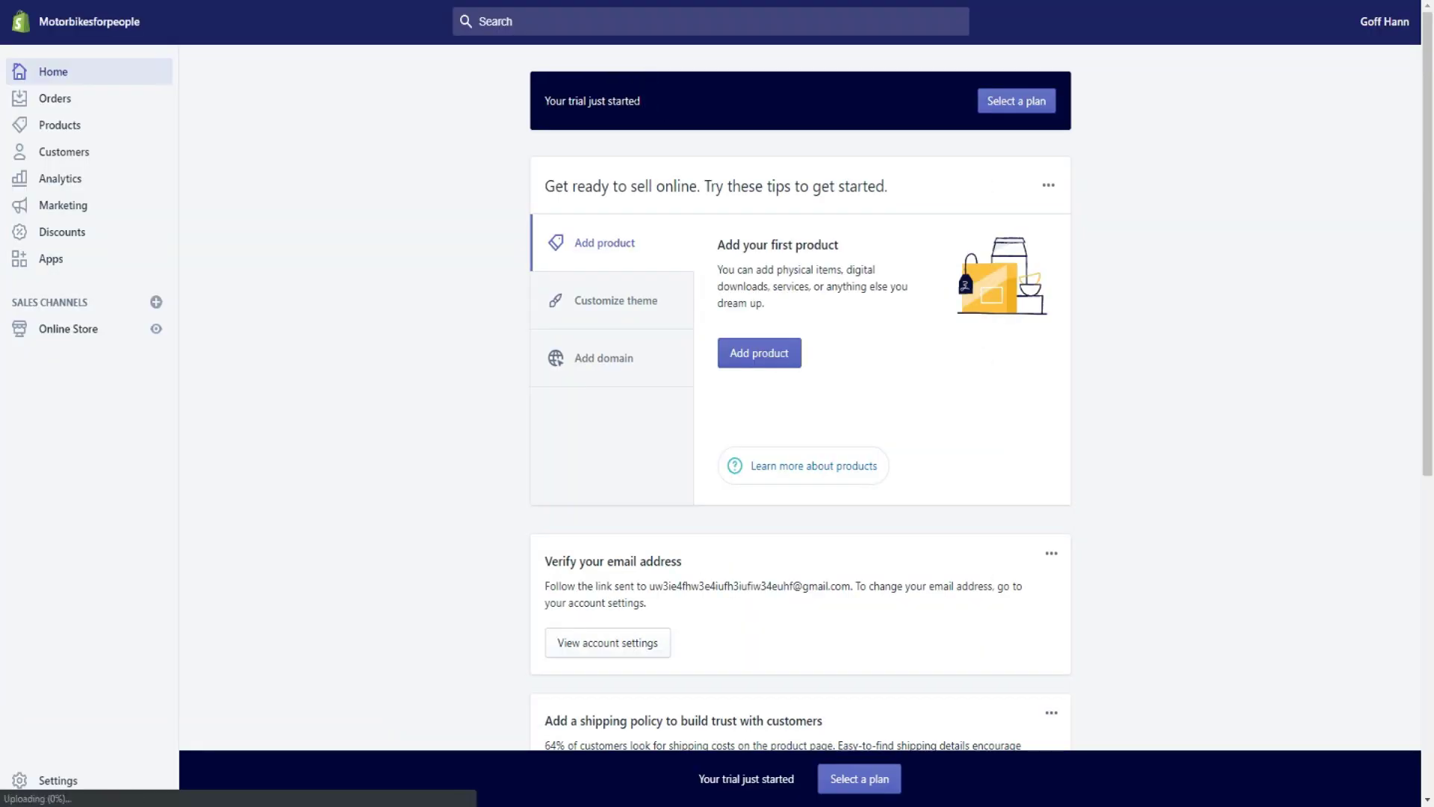
# Open the store's plan selection page and compare the monthly prices of Basic Shopify, Shopify and Advanced Shopify.
pyautogui.moveTo(794, 778)
pyautogui.mouseDown()
pyautogui.moveTo(766, 778)
pyautogui.moveTo(783, 779)
pyautogui.mouseUp()
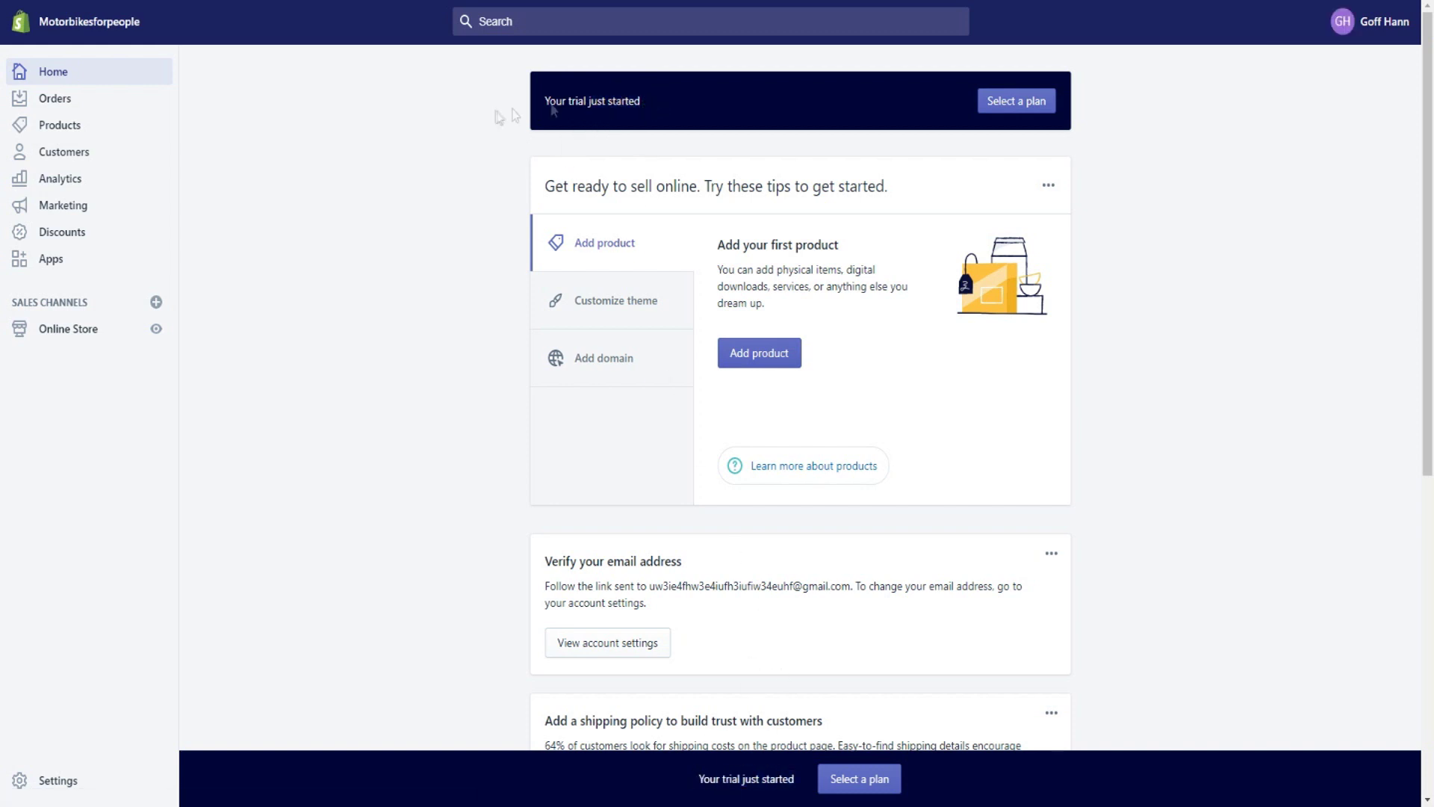
pyautogui.click(1001, 108)
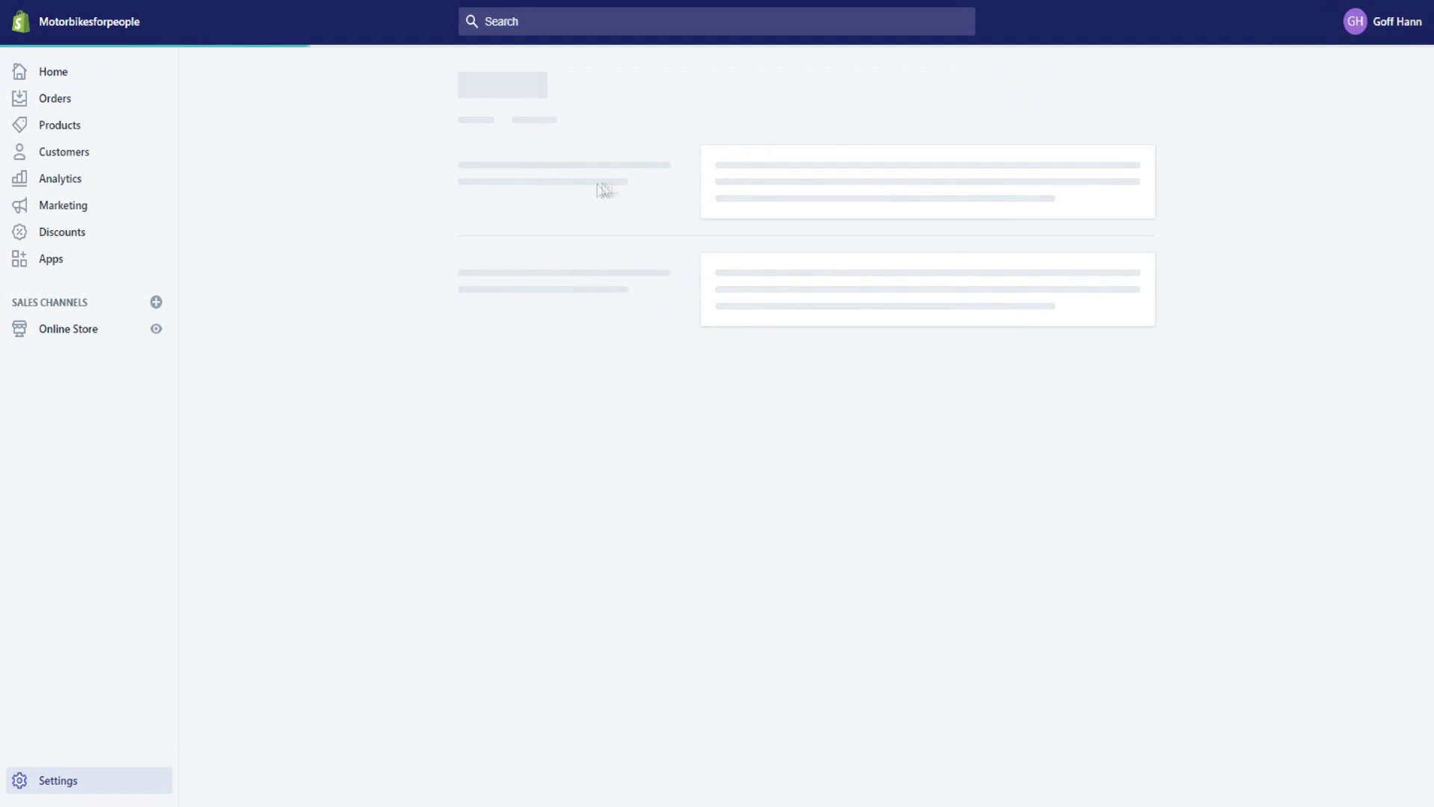
pyautogui.scroll(-1, 590, 236)
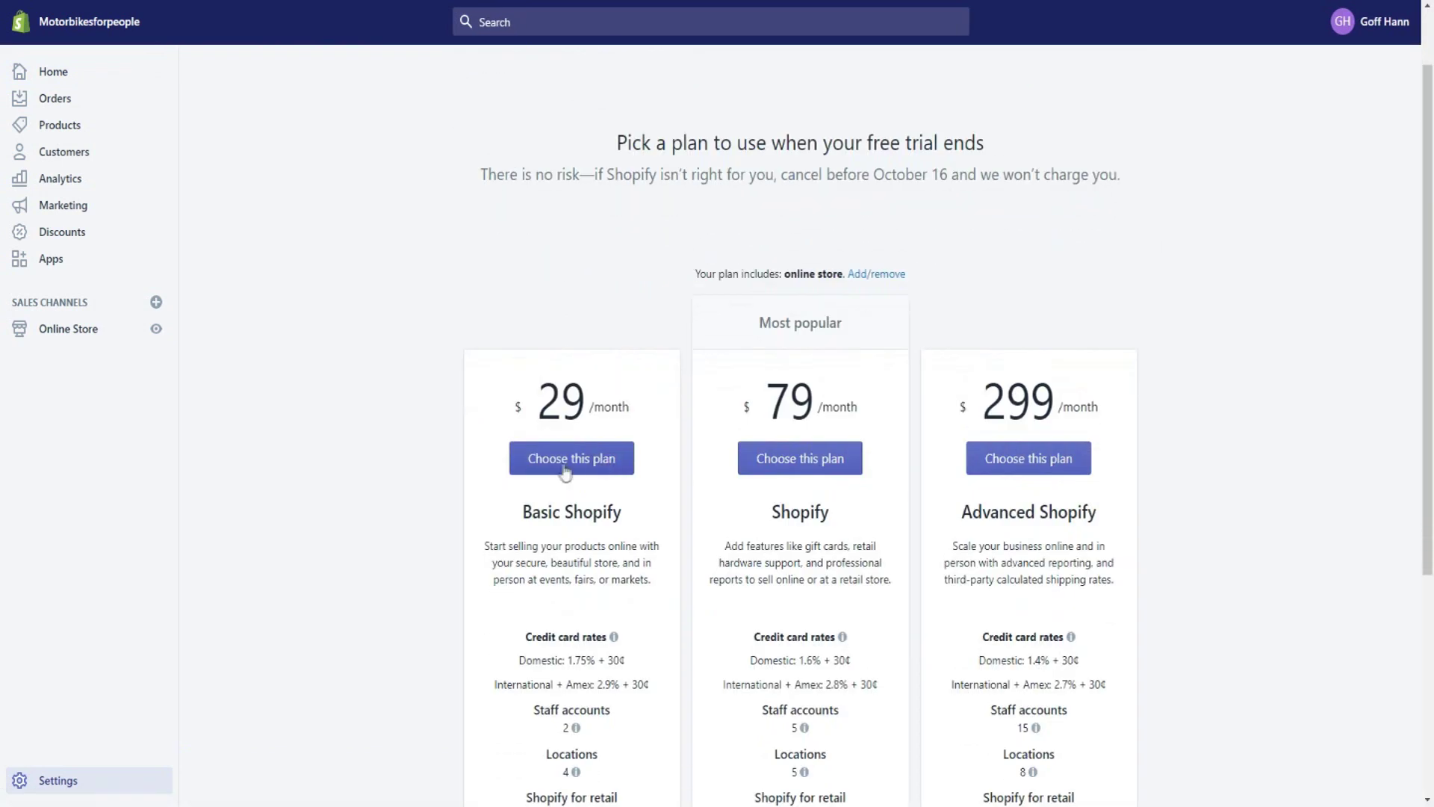
pyautogui.moveTo(767, 393); pyautogui.dragTo(823, 401)
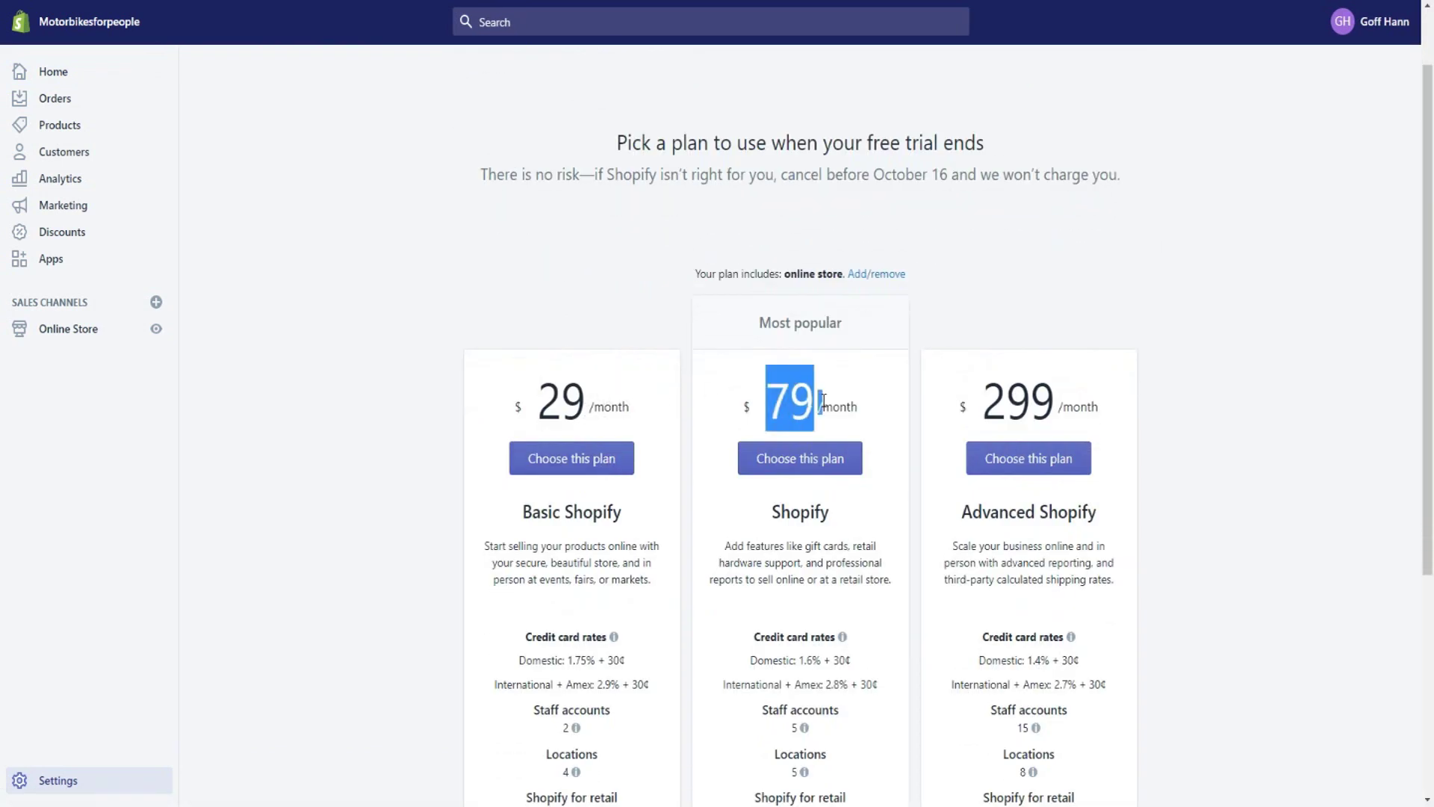
pyautogui.moveTo(983, 392); pyautogui.dragTo(1077, 401)
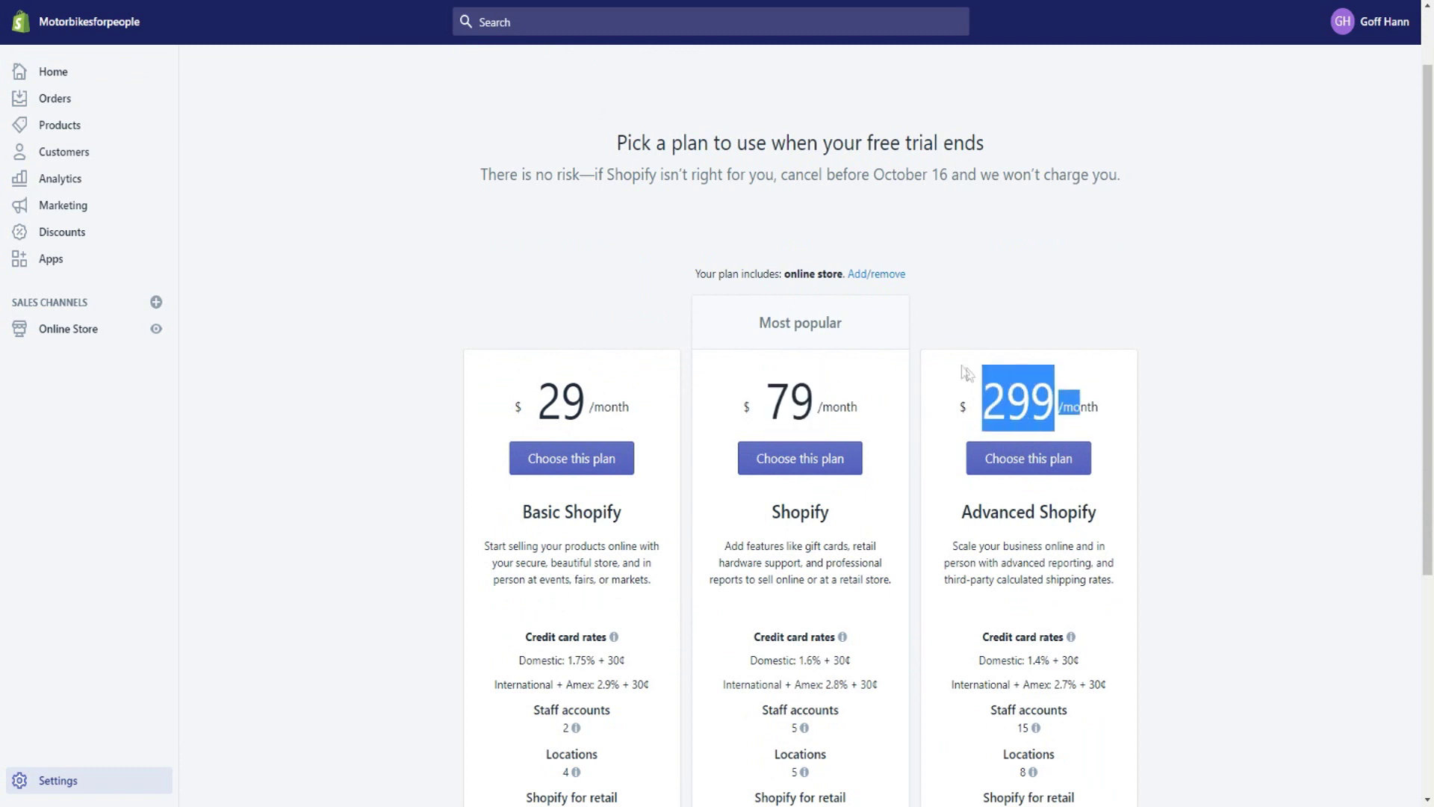
pyautogui.click(1076, 401)
pyautogui.scroll(-4, 929, 375)
pyautogui.scroll(5, 730, 474)
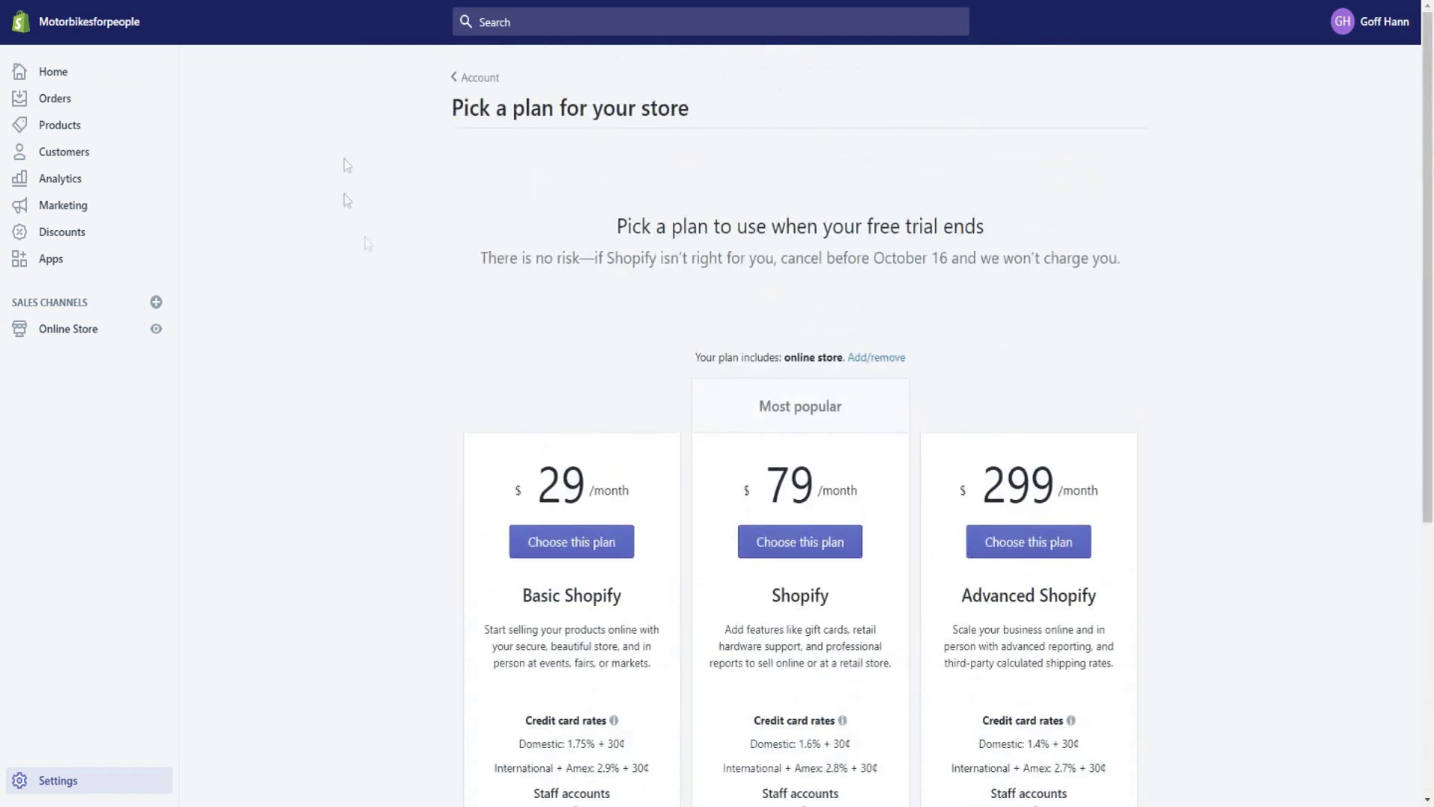
# Return to the account settings and examine the current plan, account status and other account sections.
pyautogui.click(458, 79)
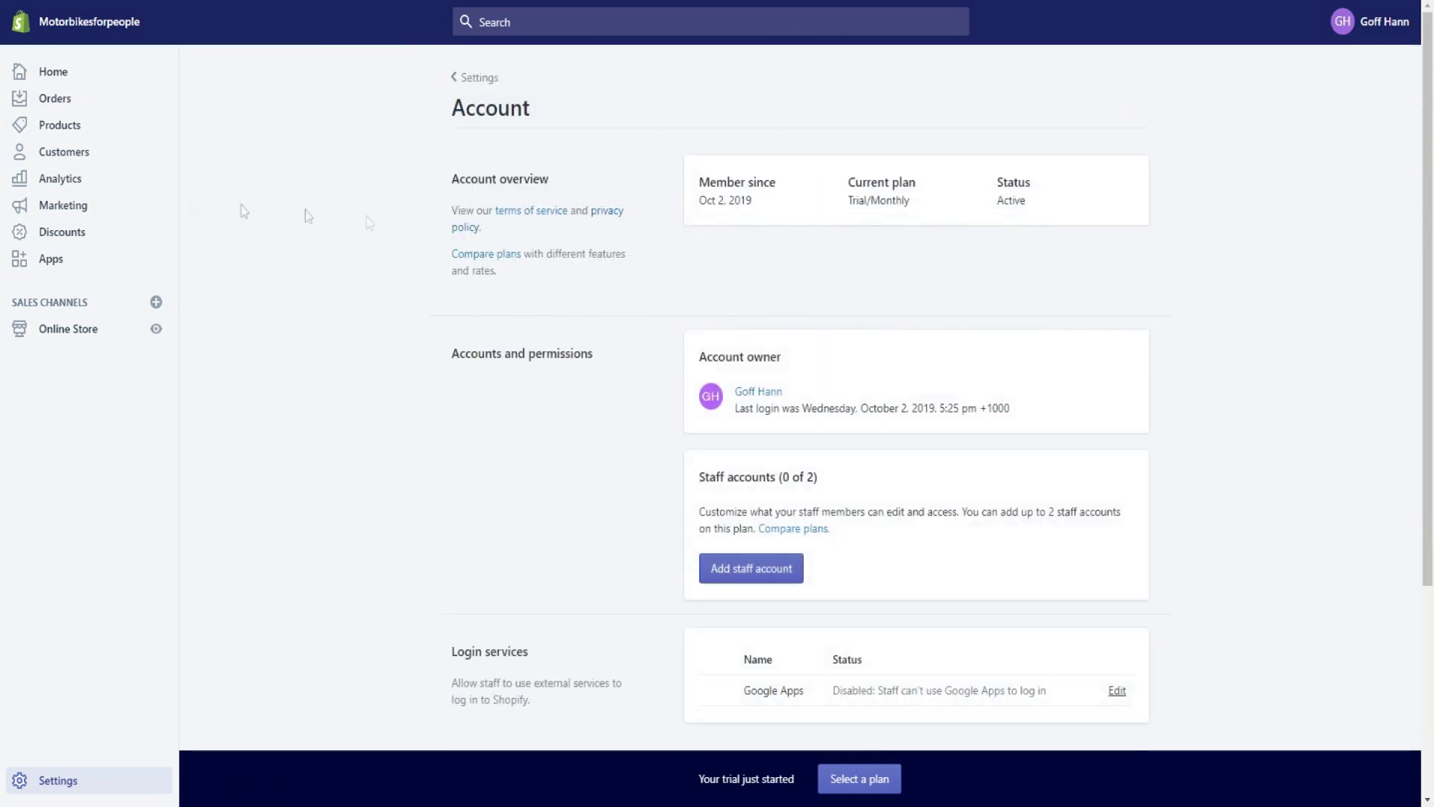
pyautogui.scroll(-3, 442, 275)
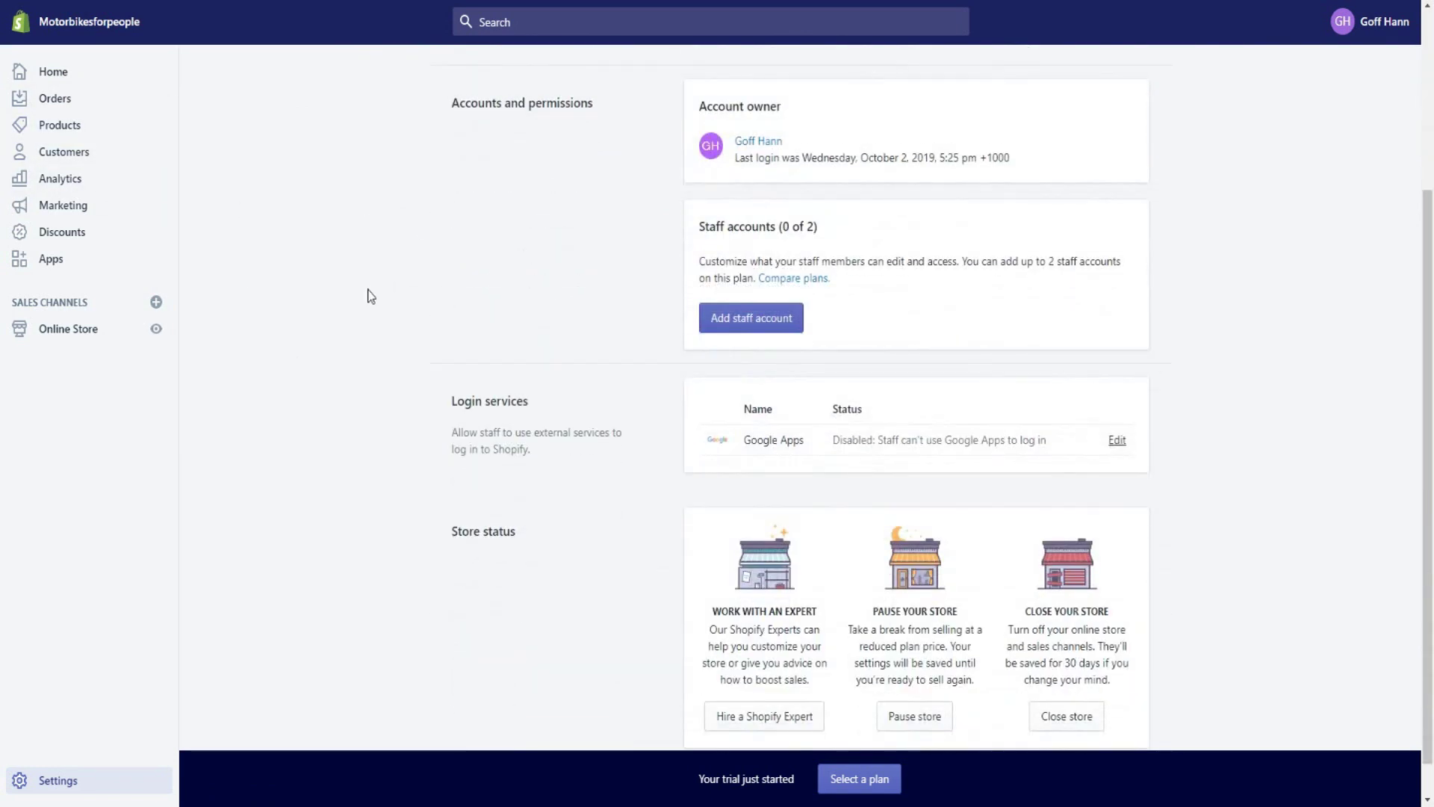
pyautogui.scroll(3, 366, 295)
pyautogui.scroll(-3, 413, 186)
pyautogui.scroll(3, 413, 186)
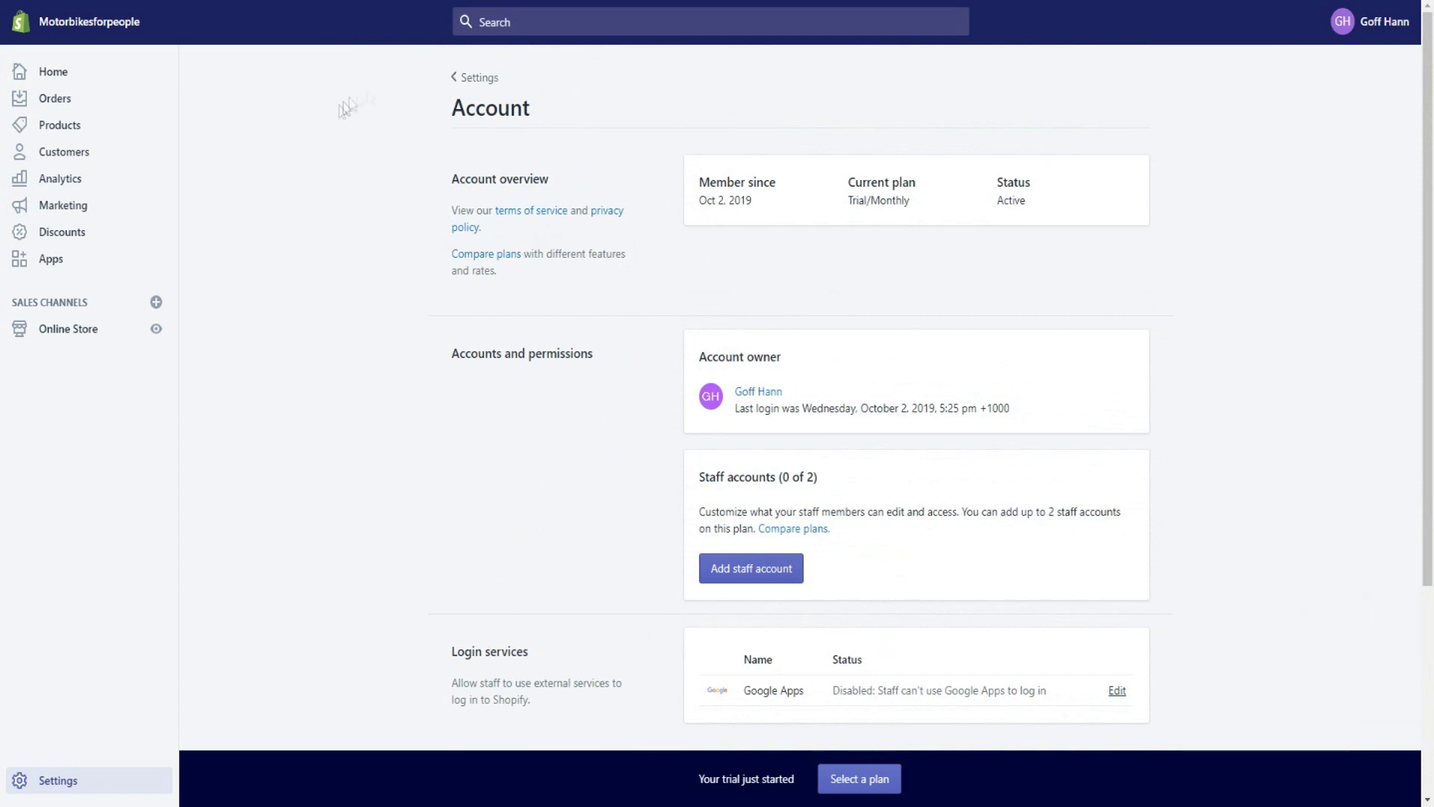
pyautogui.moveTo(853, 184); pyautogui.dragTo(916, 185)
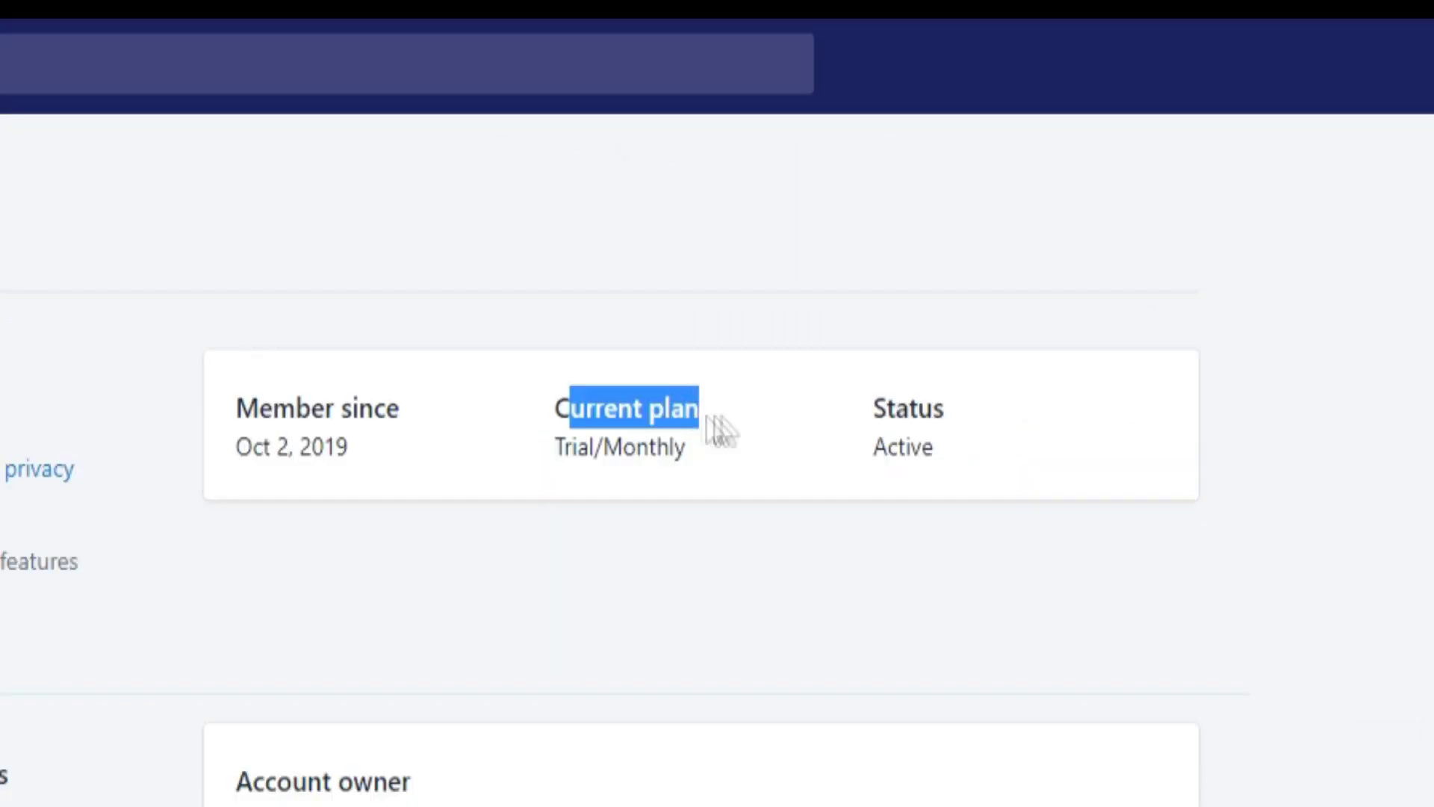
pyautogui.doubleClick(603, 447)
pyautogui.doubleClick(907, 409)
pyautogui.click(859, 429)
pyautogui.doubleClick(908, 409)
pyautogui.click(276, 397)
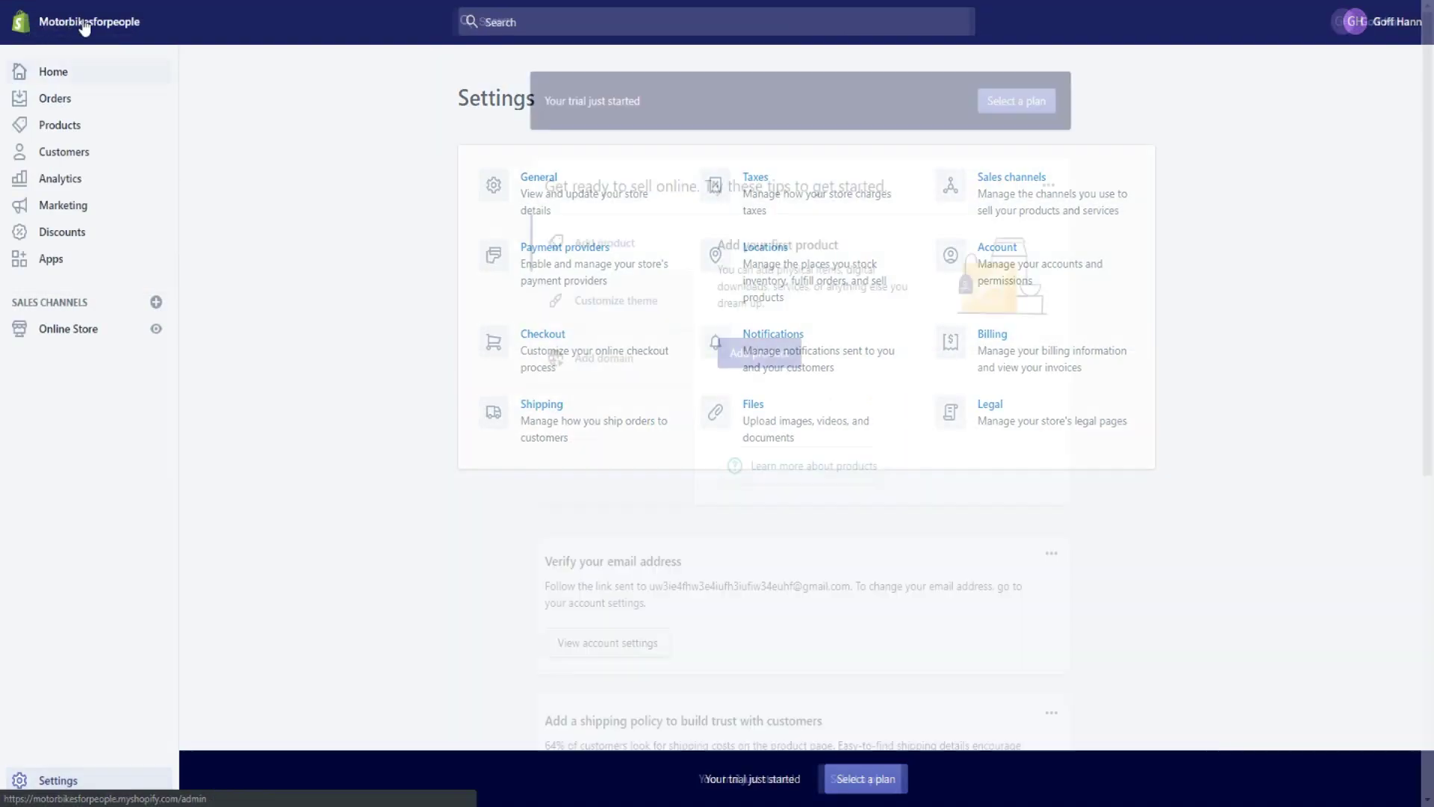
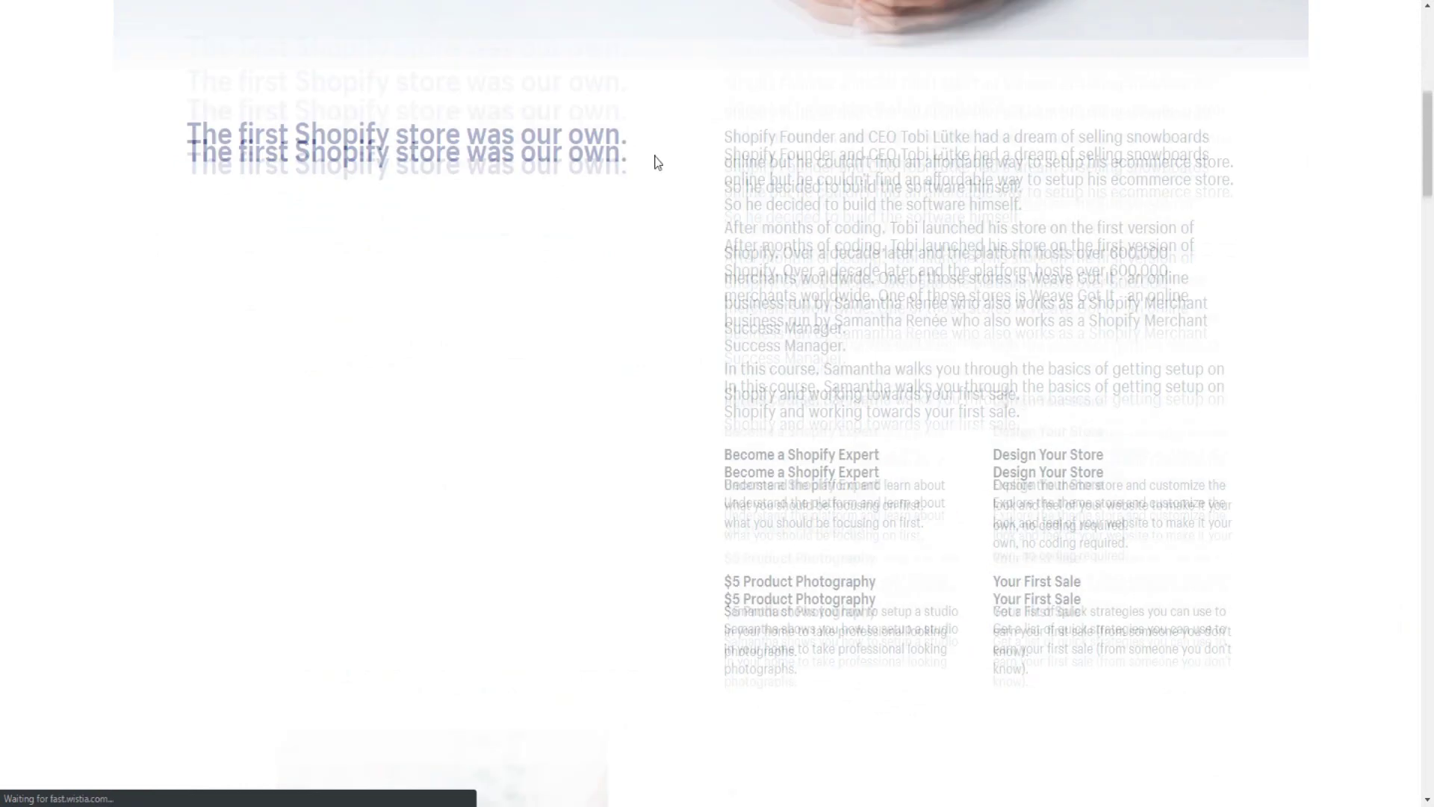
# Examine the Shopify getting-started course page, from its introduction and instructor section to the list of modules.
pyautogui.scroll(-10, 605, 171)
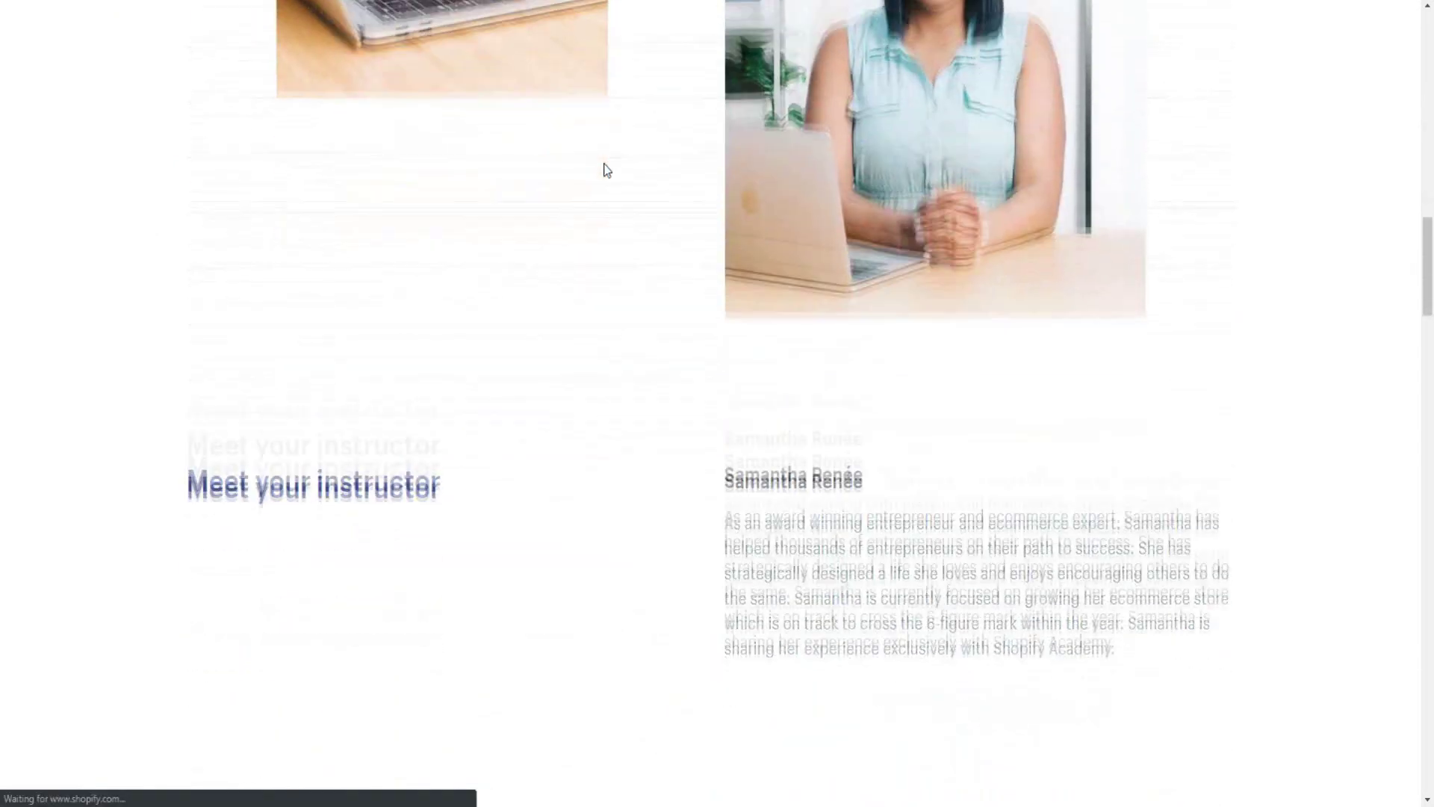
pyautogui.scroll(-5, 608, 167)
pyautogui.scroll(-13, 619, 162)
pyautogui.scroll(5, 616, 159)
pyautogui.scroll(-1, 212, 238)
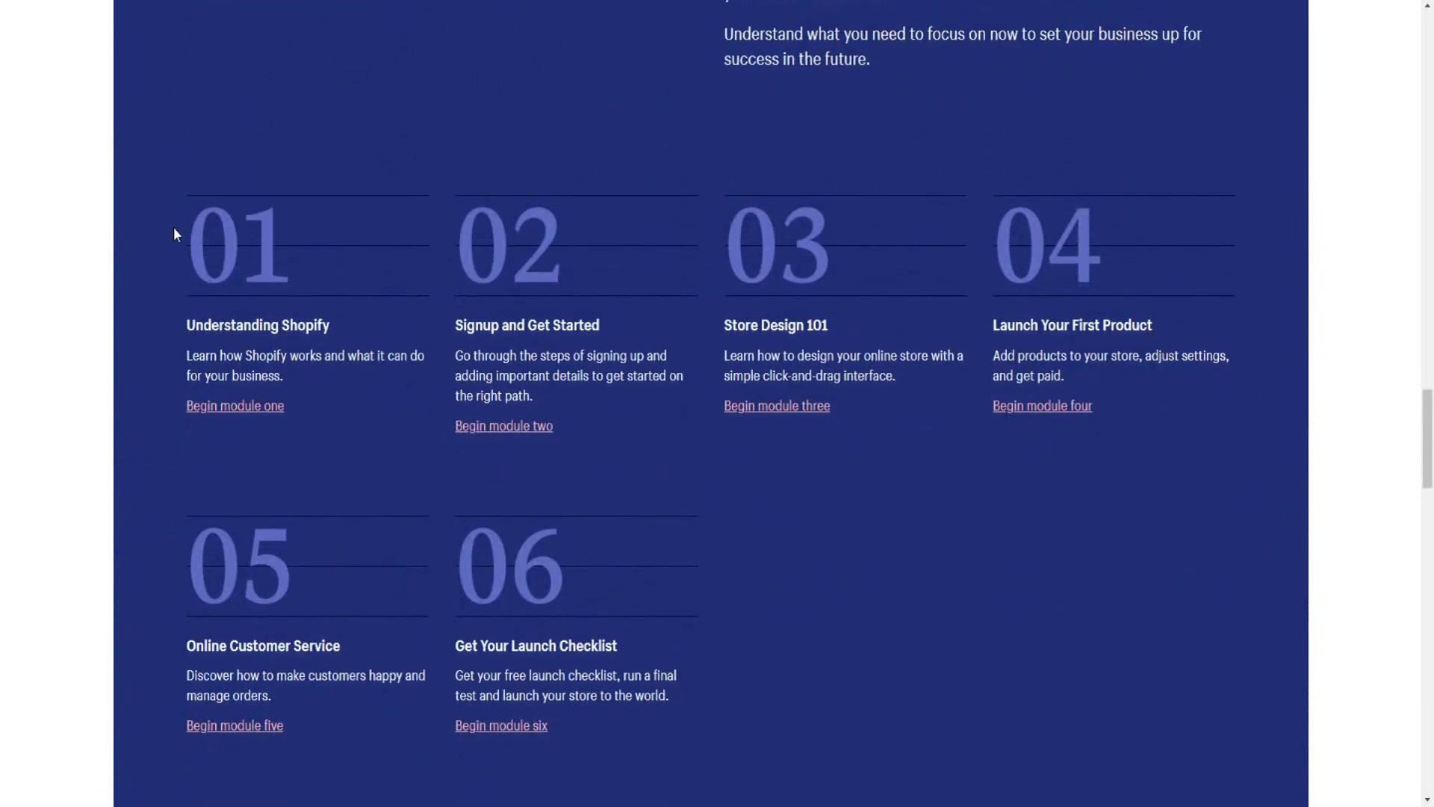
# Examine the course outline's six modules, from Understanding Shopify to Get Your Launch Checklist.
pyautogui.scroll(5, 173, 233)
pyautogui.scroll(-4, 286, 162)
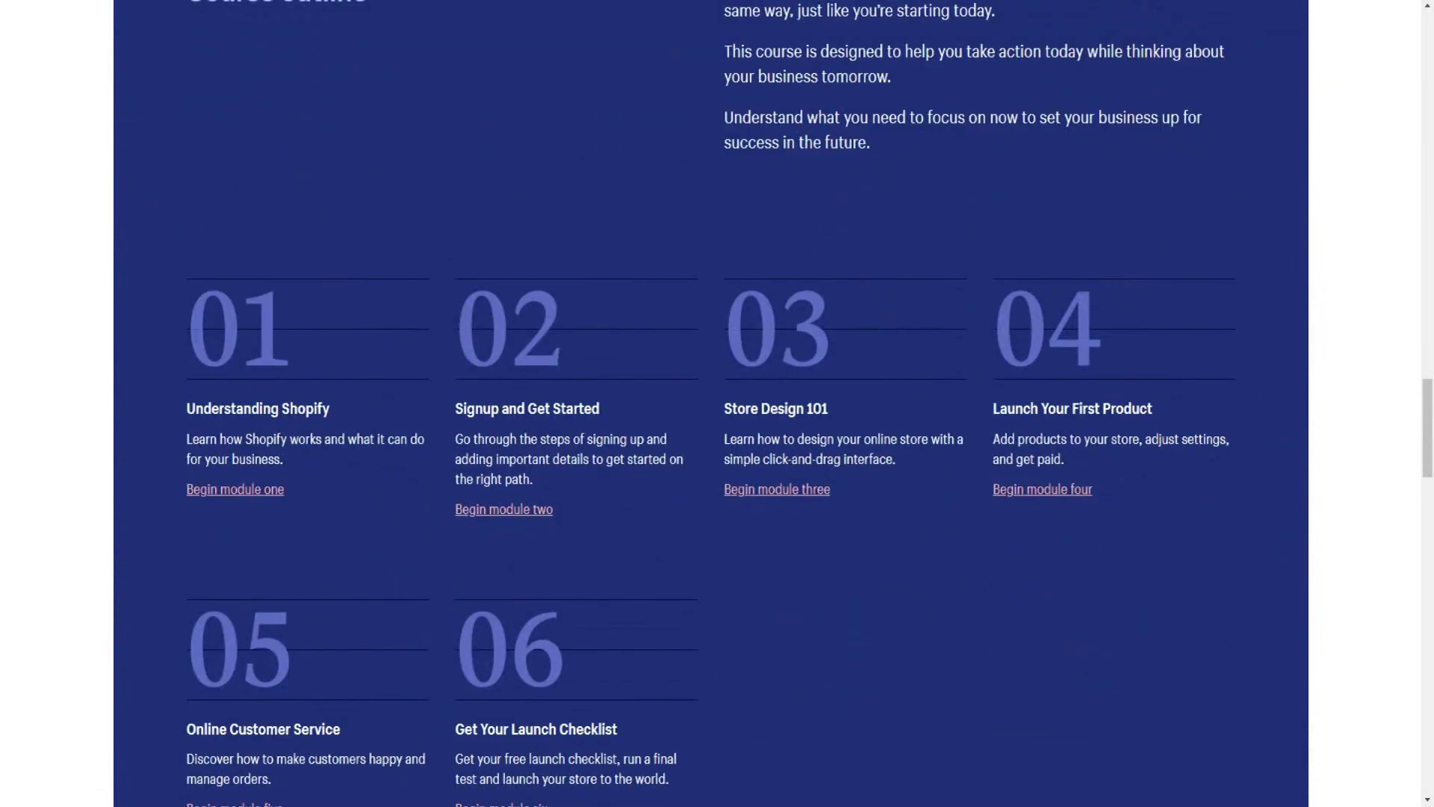
pyautogui.scroll(4, 280, 351)
pyautogui.scroll(-3, 279, 351)
pyautogui.moveTo(183, 426); pyautogui.dragTo(278, 485)
pyautogui.click(278, 486)
pyautogui.tripleClick(336, 497)
pyautogui.click(417, 482)
pyautogui.scroll(-2, 598, 471)
pyautogui.moveTo(596, 559); pyautogui.dragTo(514, 227)
pyautogui.click(262, 451)
pyautogui.scroll(-2, 419, 224)
pyautogui.click(397, 323)
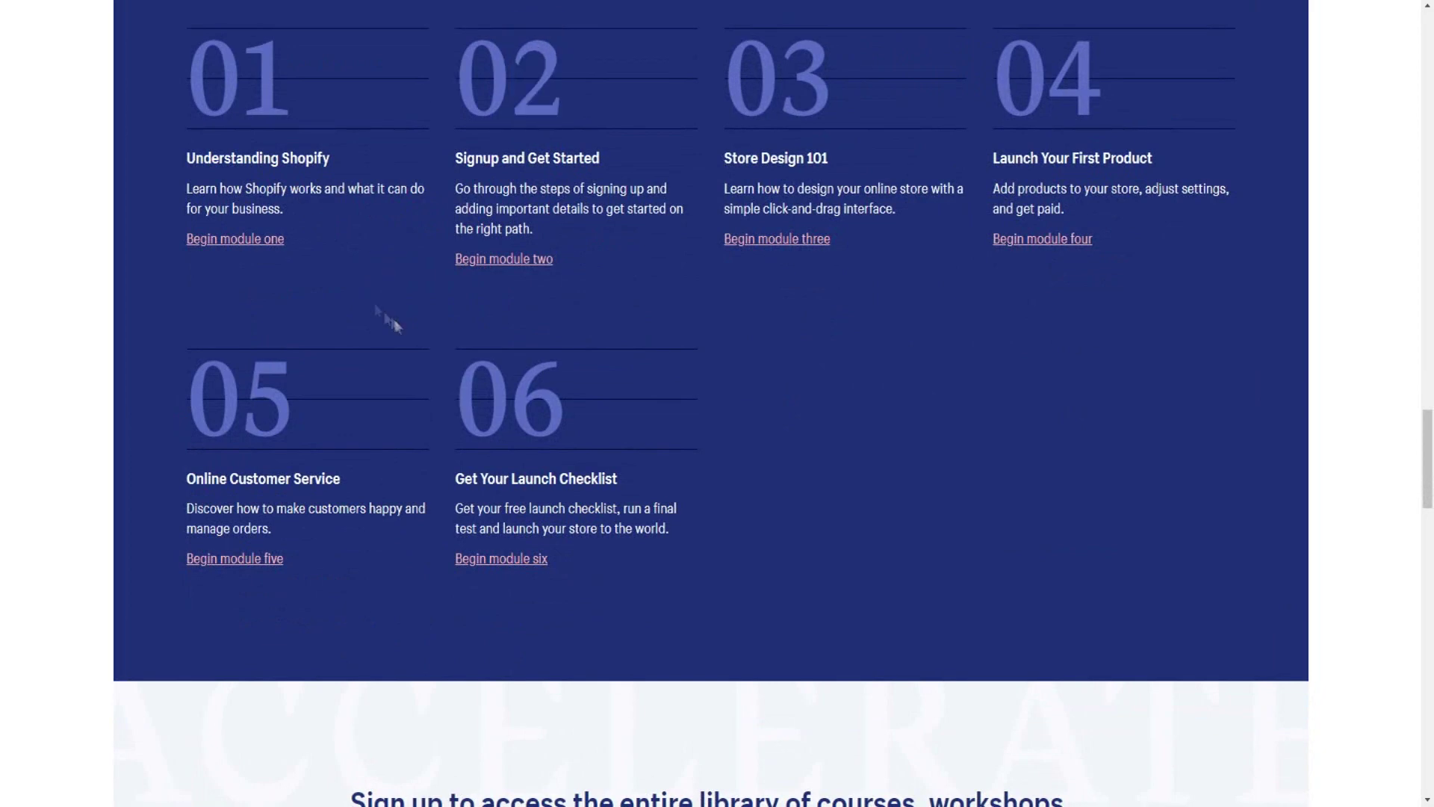
pyautogui.scroll(20, 581, 195)
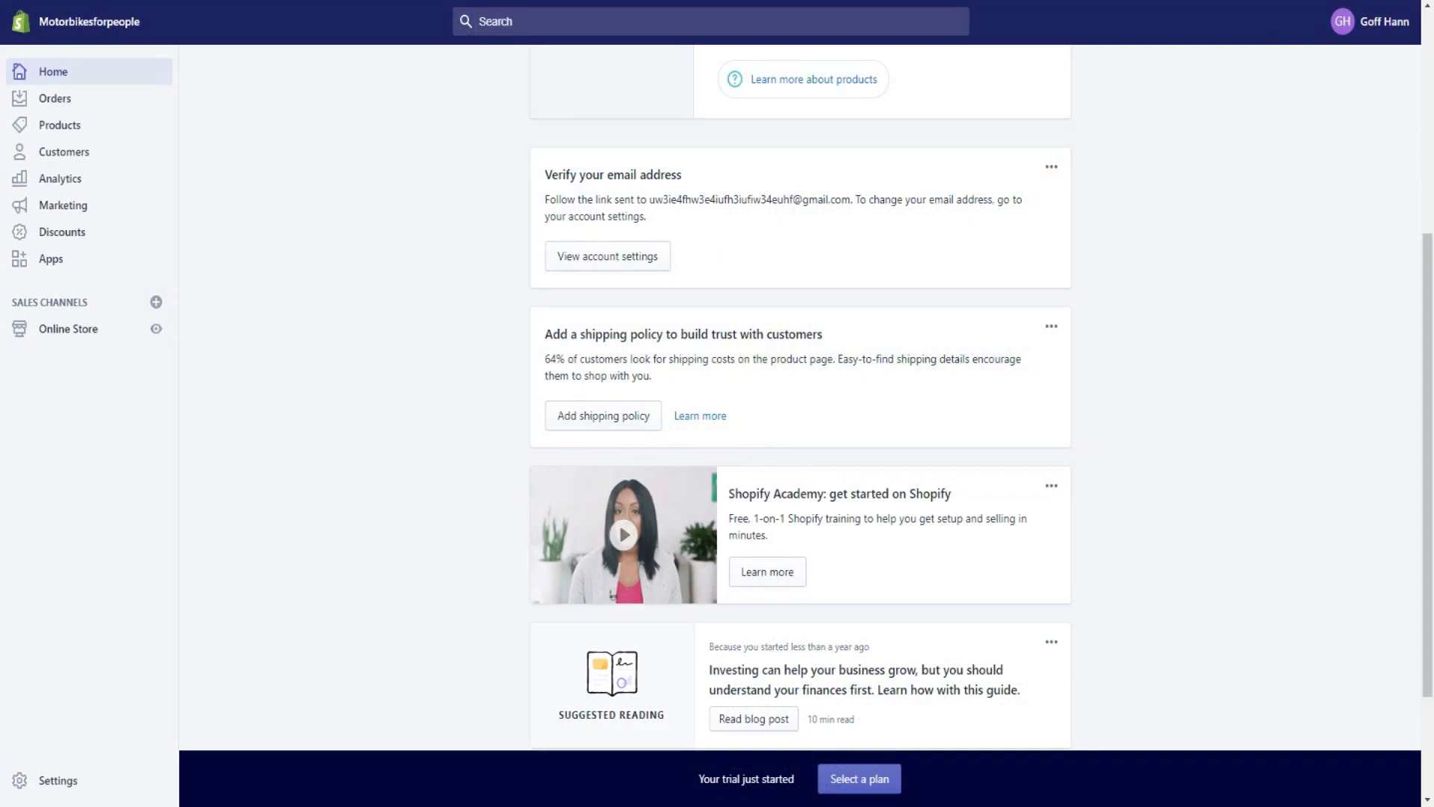
# Return to the beginning of the store's admin home page and open the Orders section.
pyautogui.scroll(5, 346, 221)
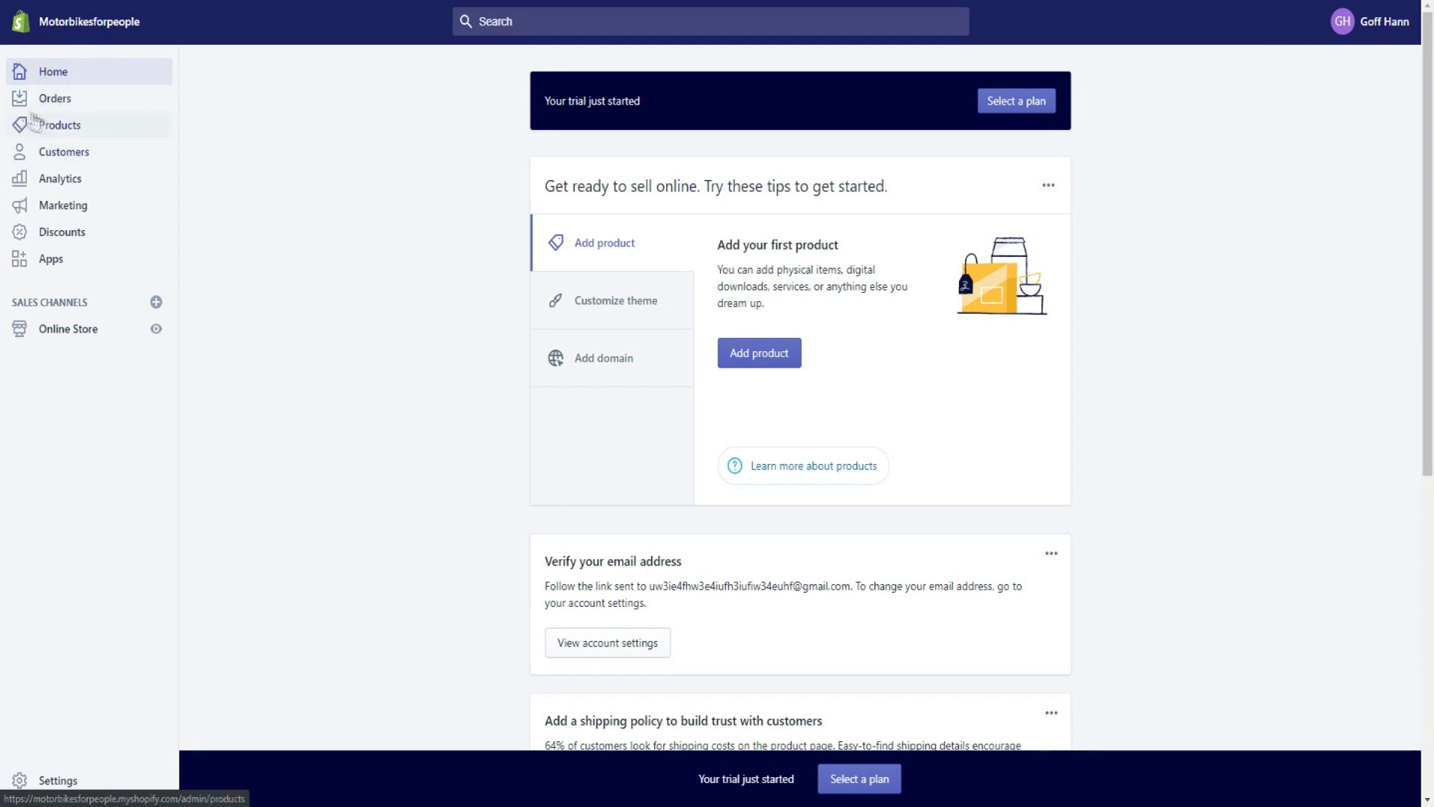
pyautogui.click(57, 102)
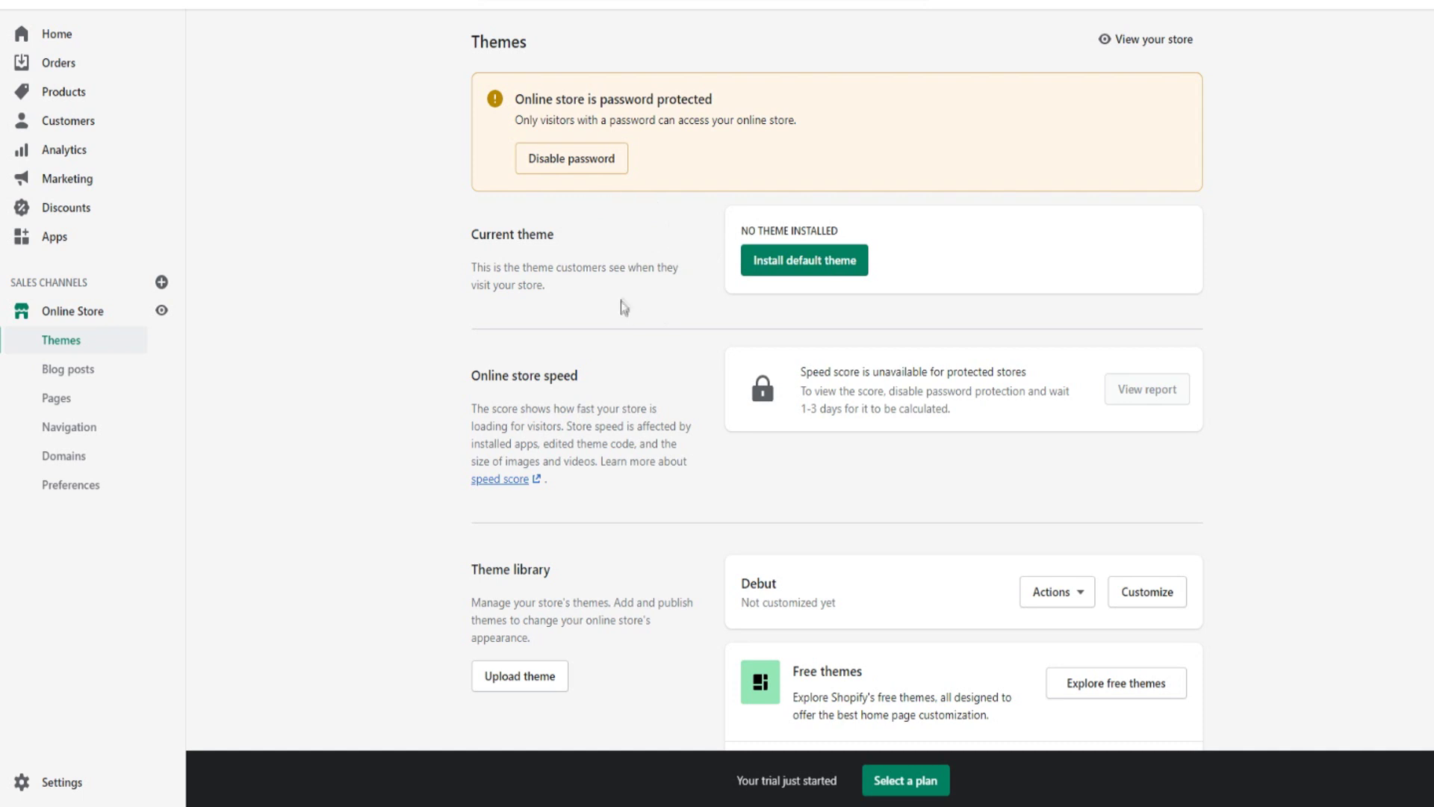
# Open the free themes collection from the theme library and look through all the available themes.
pyautogui.scroll(-3, 761, 307)
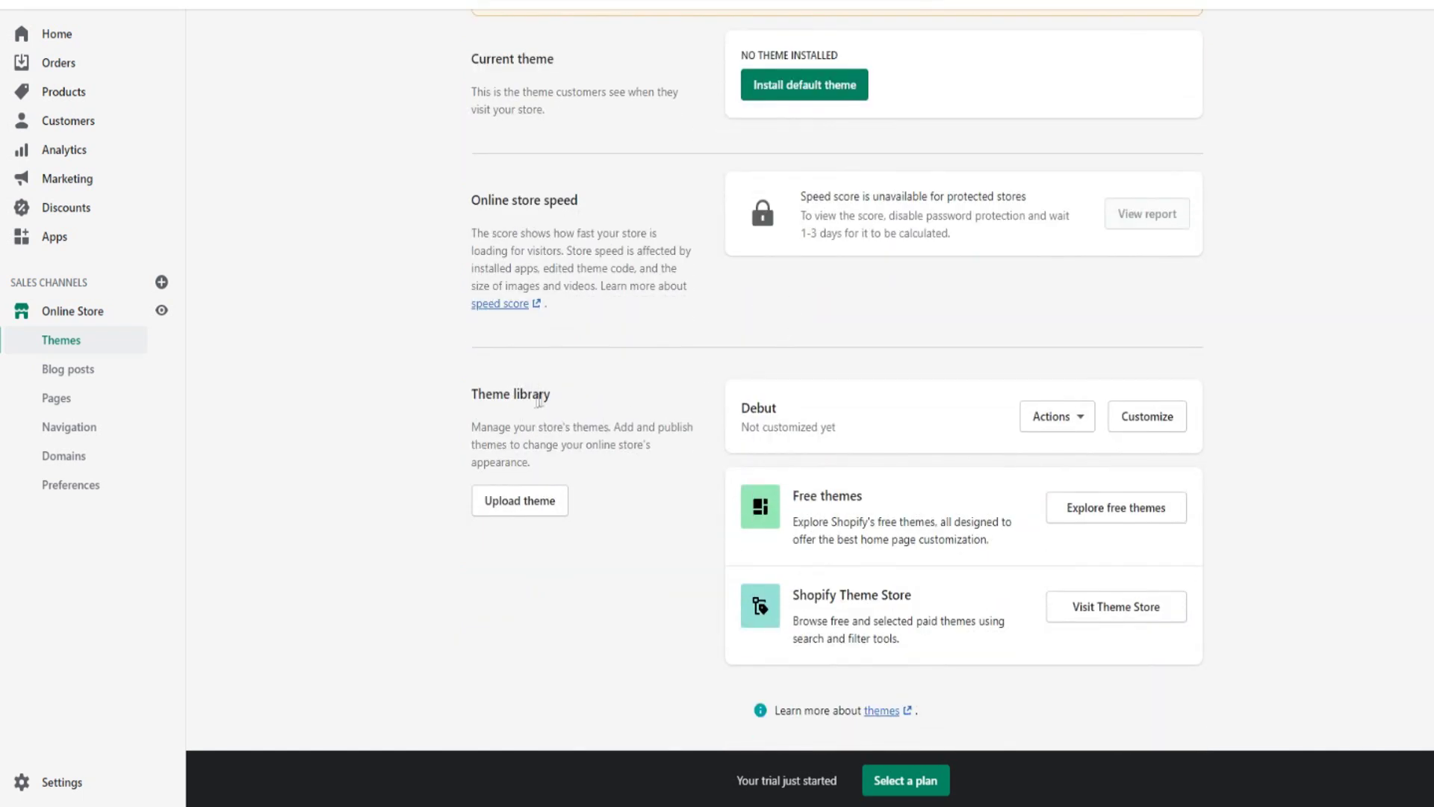
pyautogui.rightClick(1099, 515)
pyautogui.press('Escape')
pyautogui.click(1092, 513)
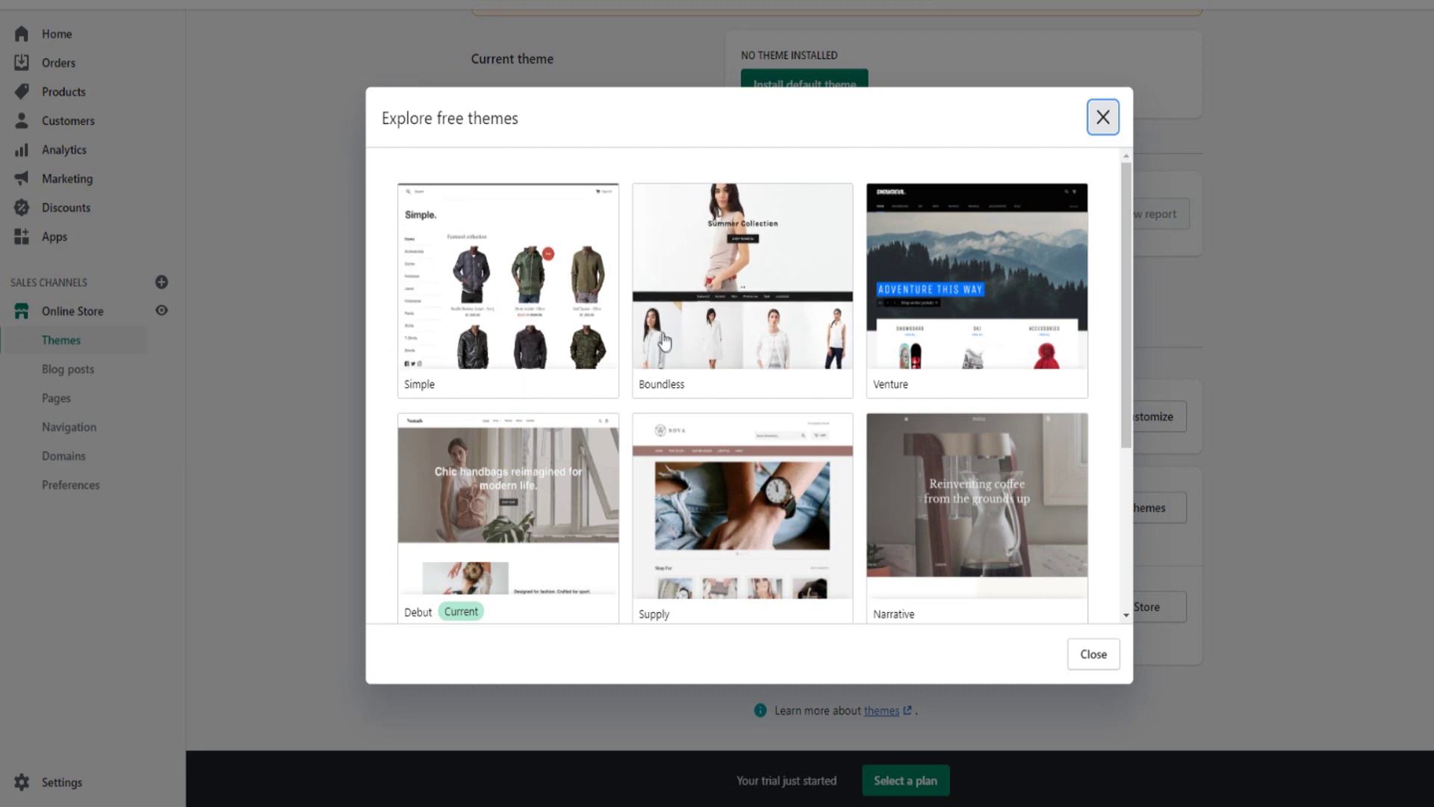
pyautogui.scroll(-2, 694, 311)
pyautogui.scroll(2, 710, 299)
pyautogui.scroll(-4, 499, 356)
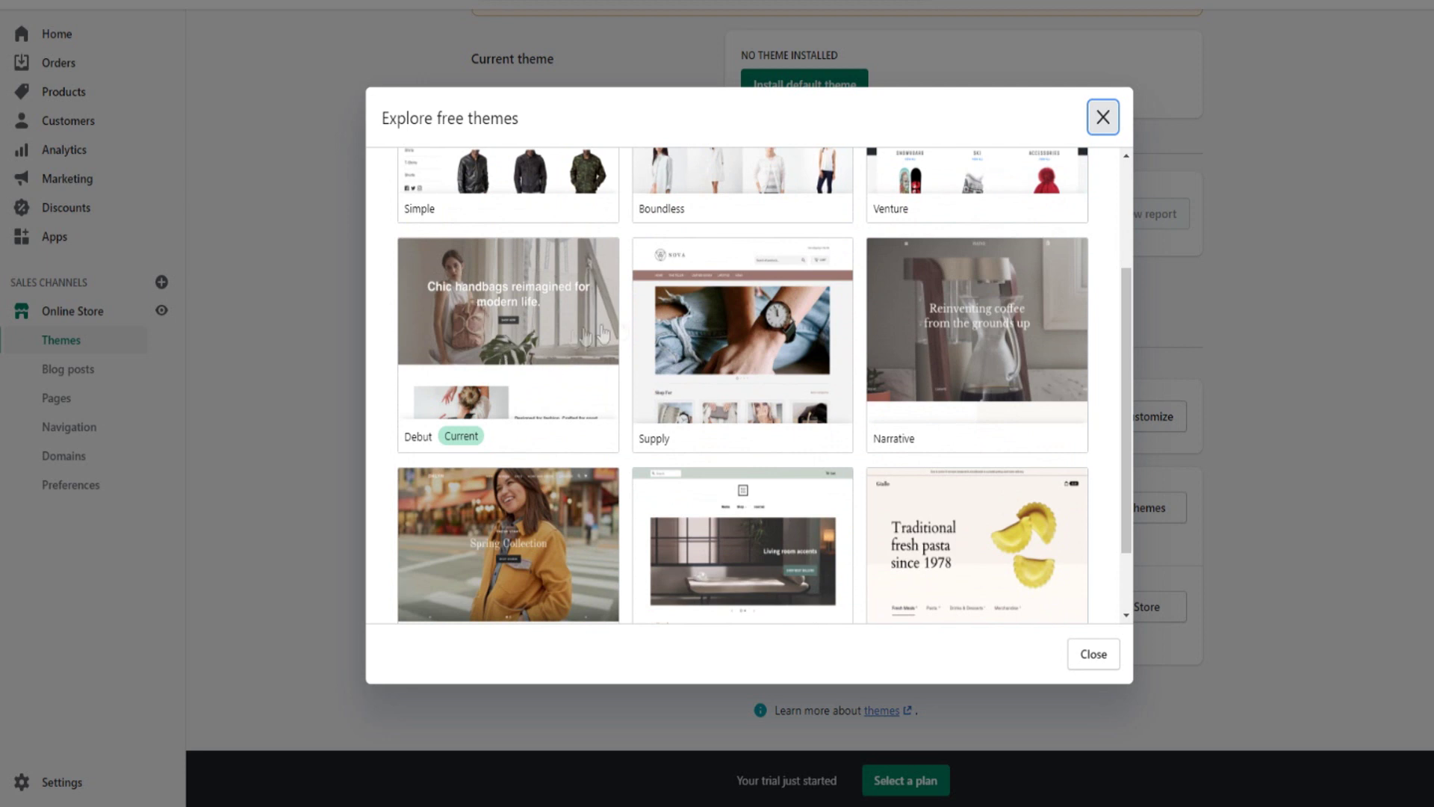
pyautogui.scroll(-2, 777, 336)
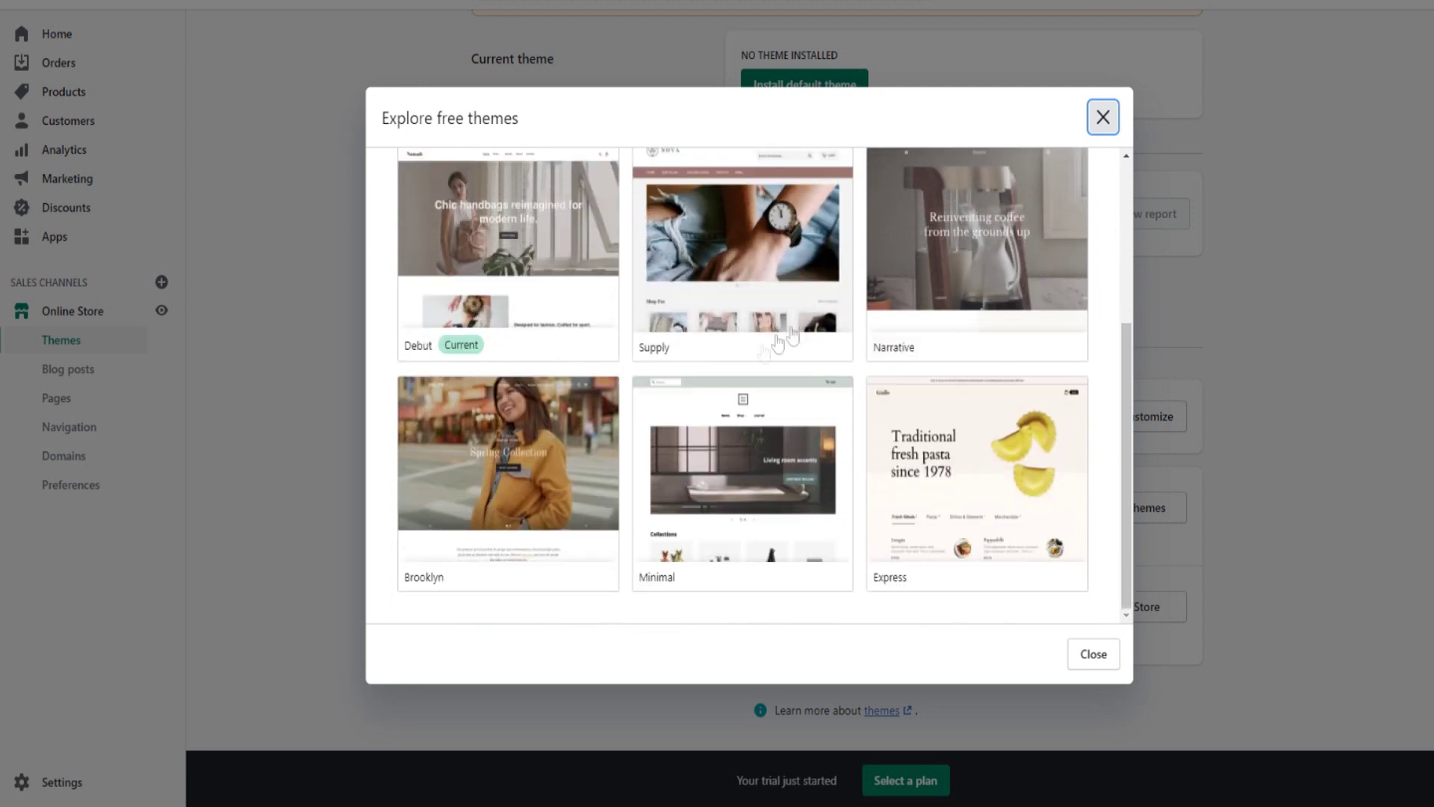
pyautogui.scroll(6, 516, 343)
# View the details of the free Simple and Venture themes, then close the free themes collection.
pyautogui.click(514, 315)
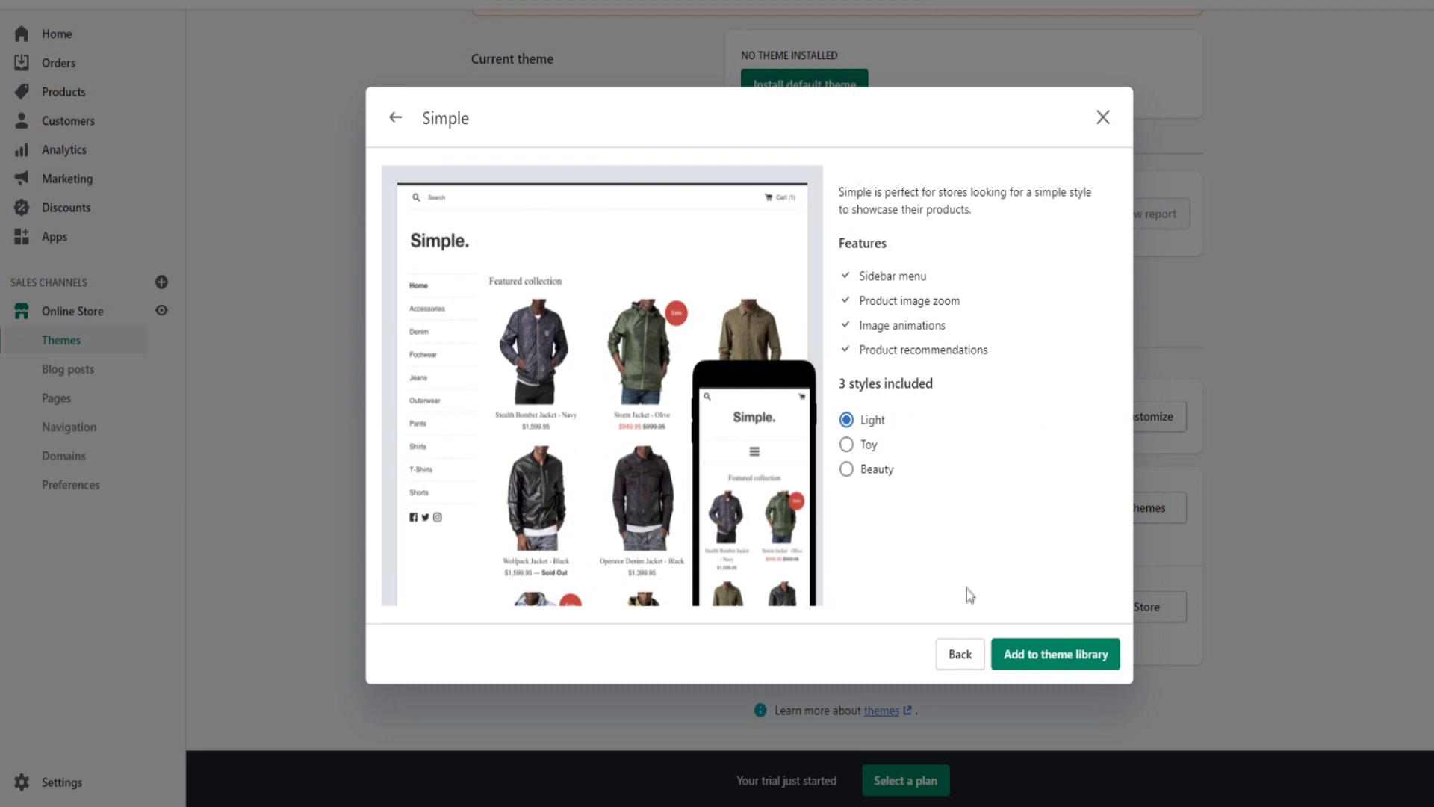
pyautogui.click(959, 653)
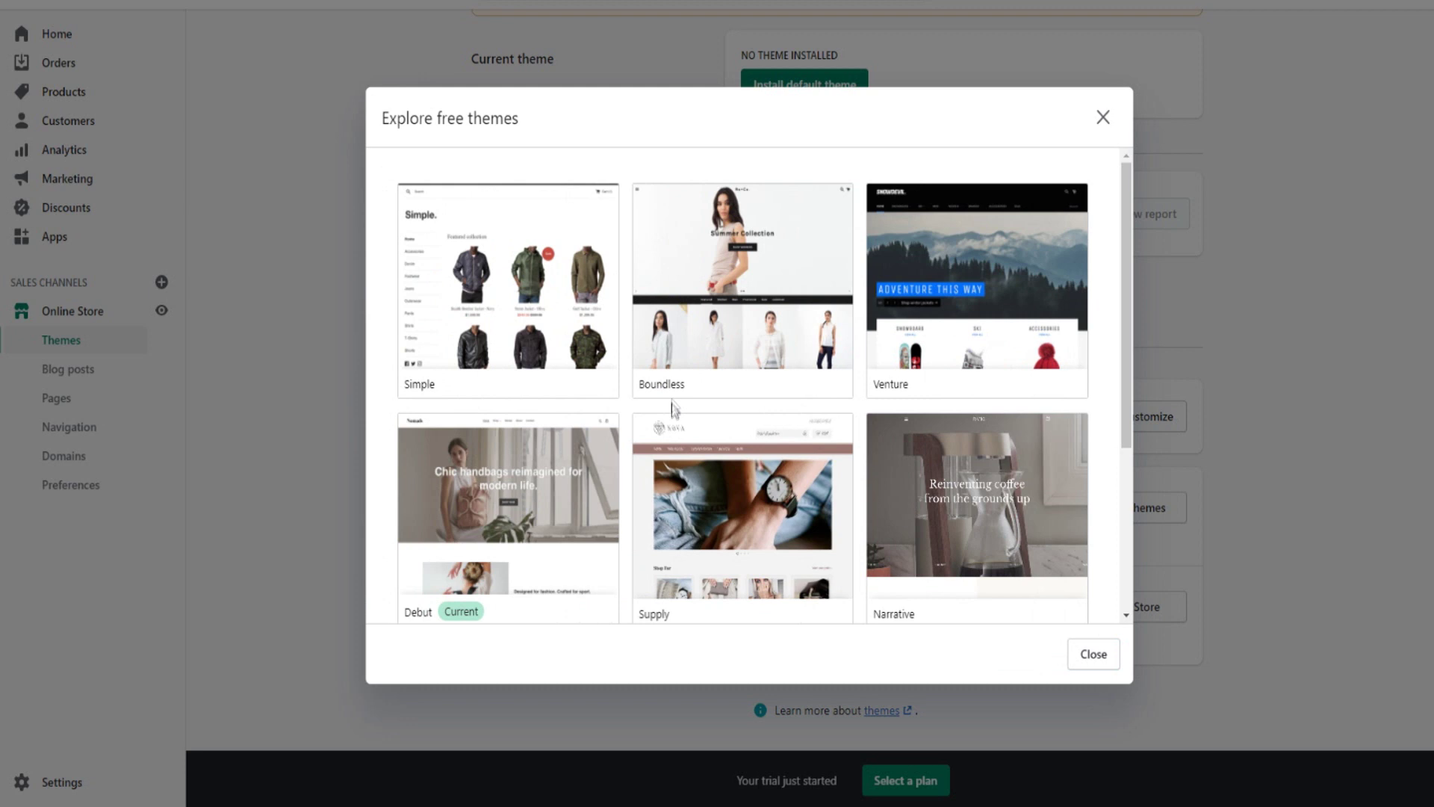
pyautogui.click(928, 350)
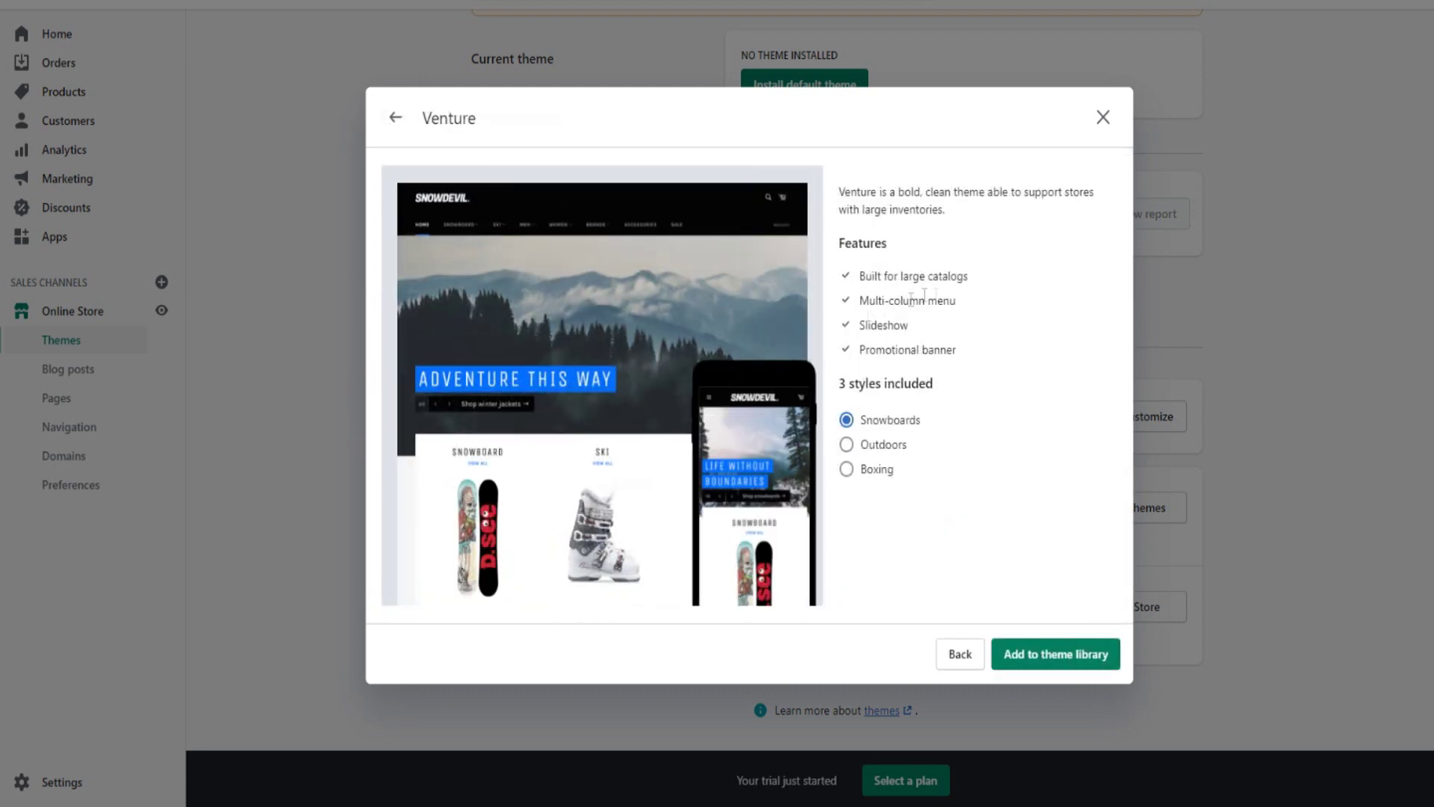
pyautogui.click(960, 653)
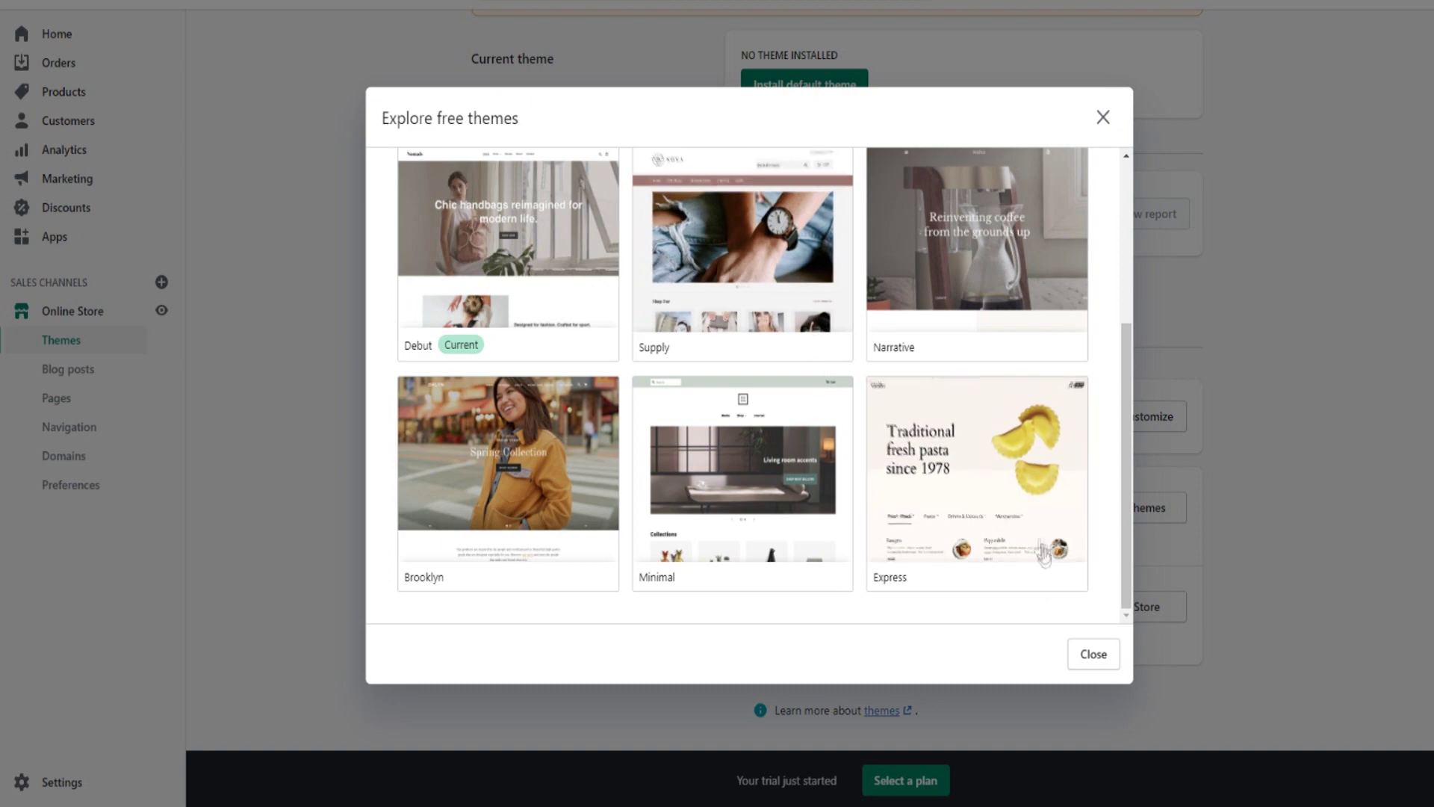
pyautogui.click(1096, 658)
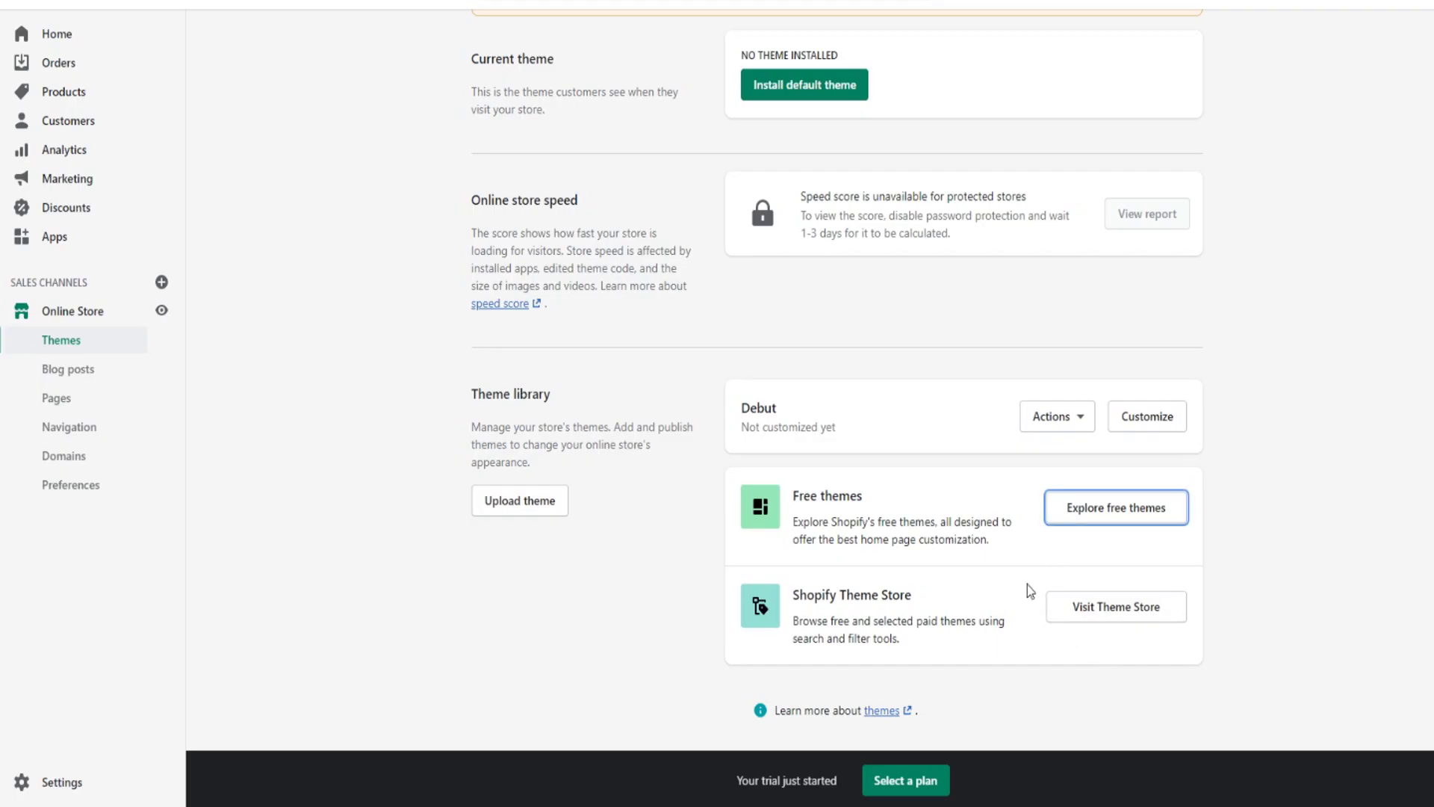
# Visit the Shopify Theme Store and look through its featured themes and the Trending this week section.
pyautogui.click(1128, 609)
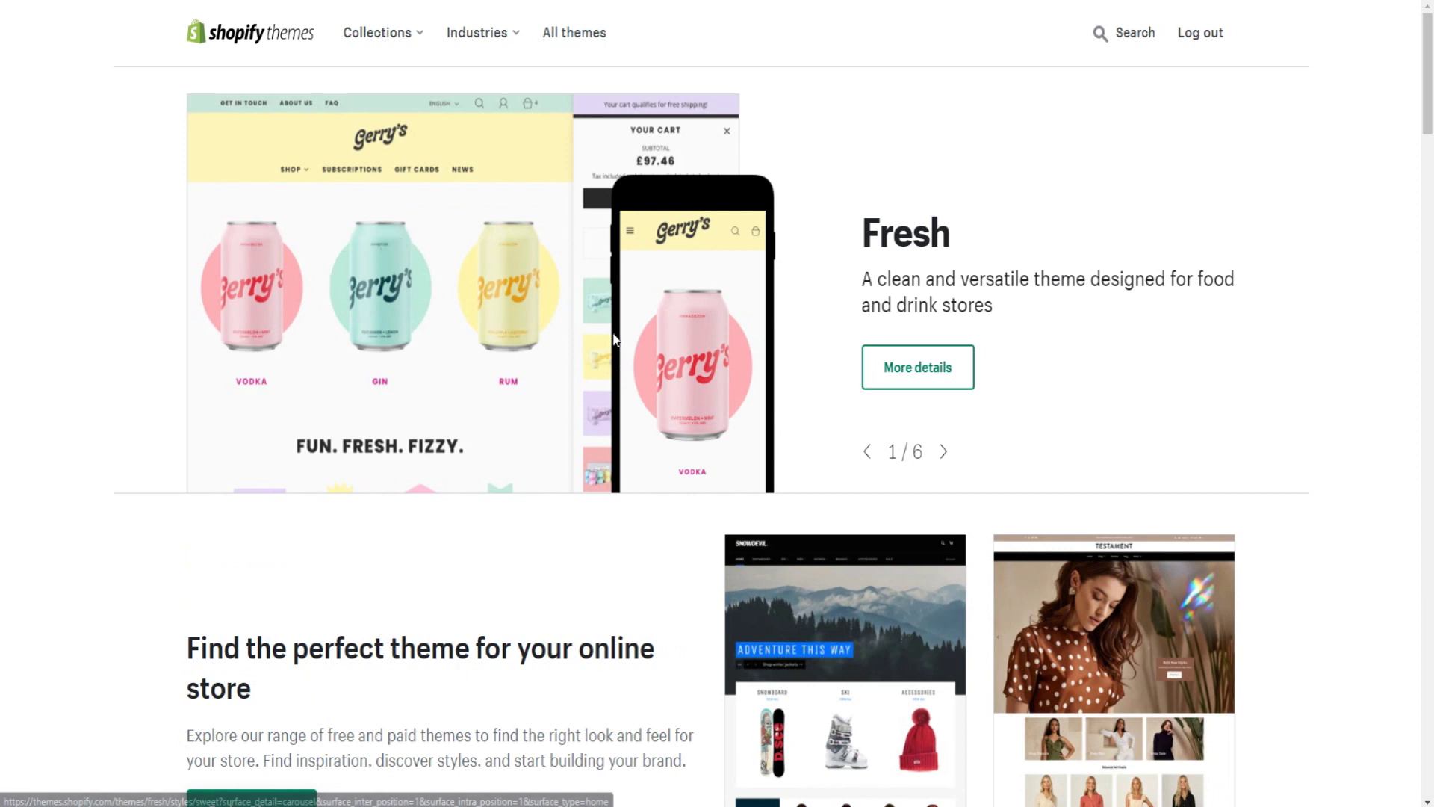
pyautogui.scroll(-5, 561, 317)
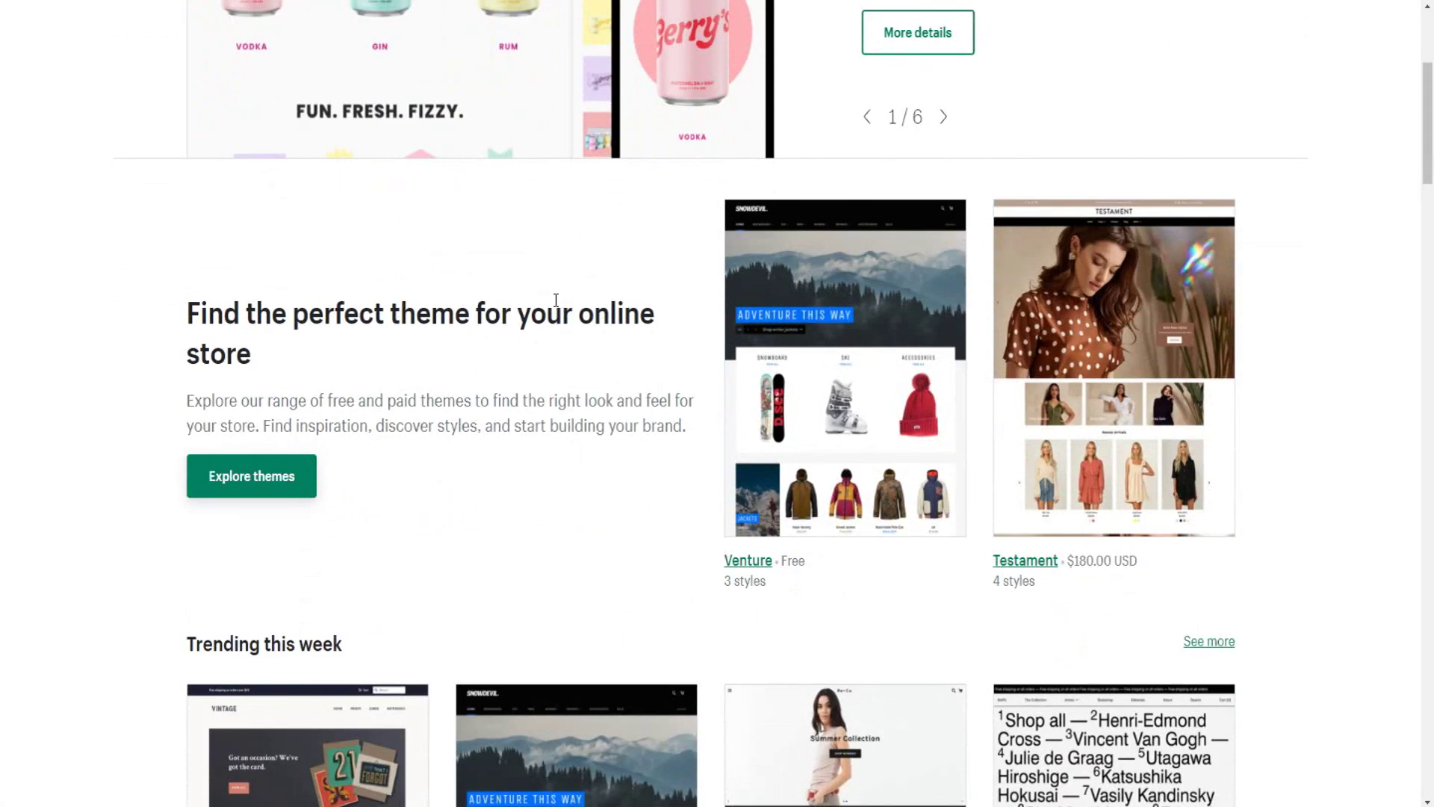
pyautogui.scroll(-2, 557, 299)
pyautogui.scroll(-2, 565, 309)
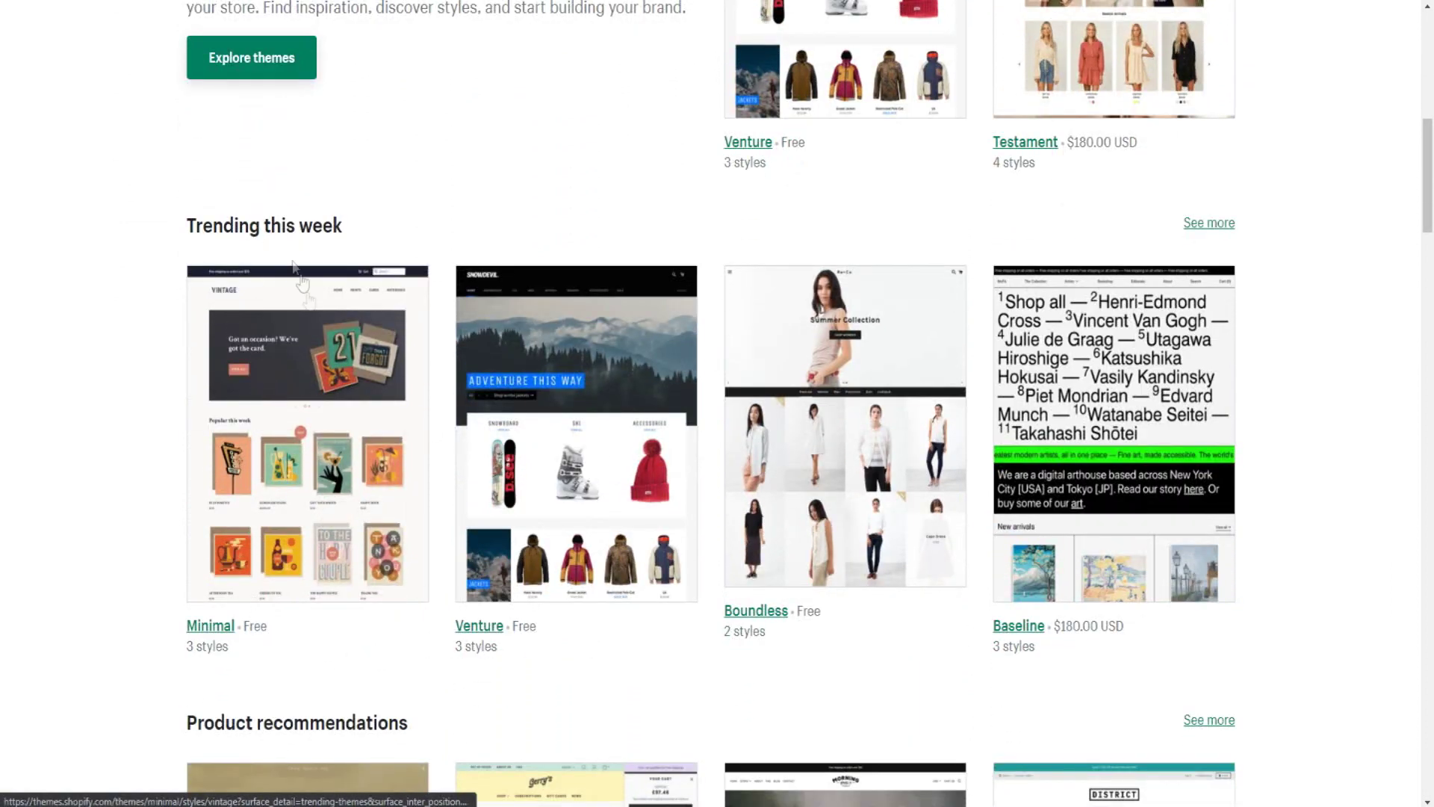
pyautogui.scroll(-2, 269, 404)
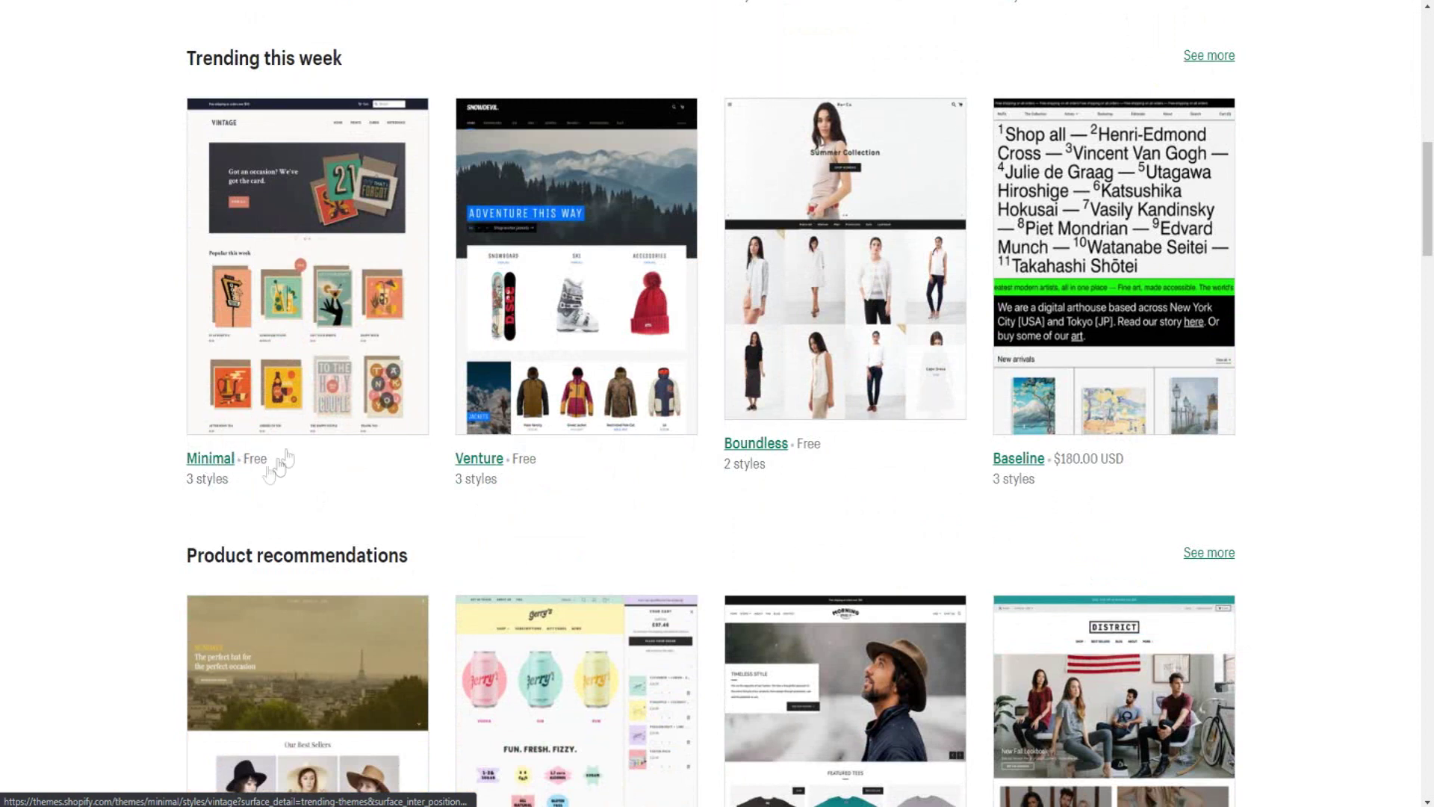
# Open the free Minimal theme and examine the desktop demo of its Vintage style.
pyautogui.click(290, 284)
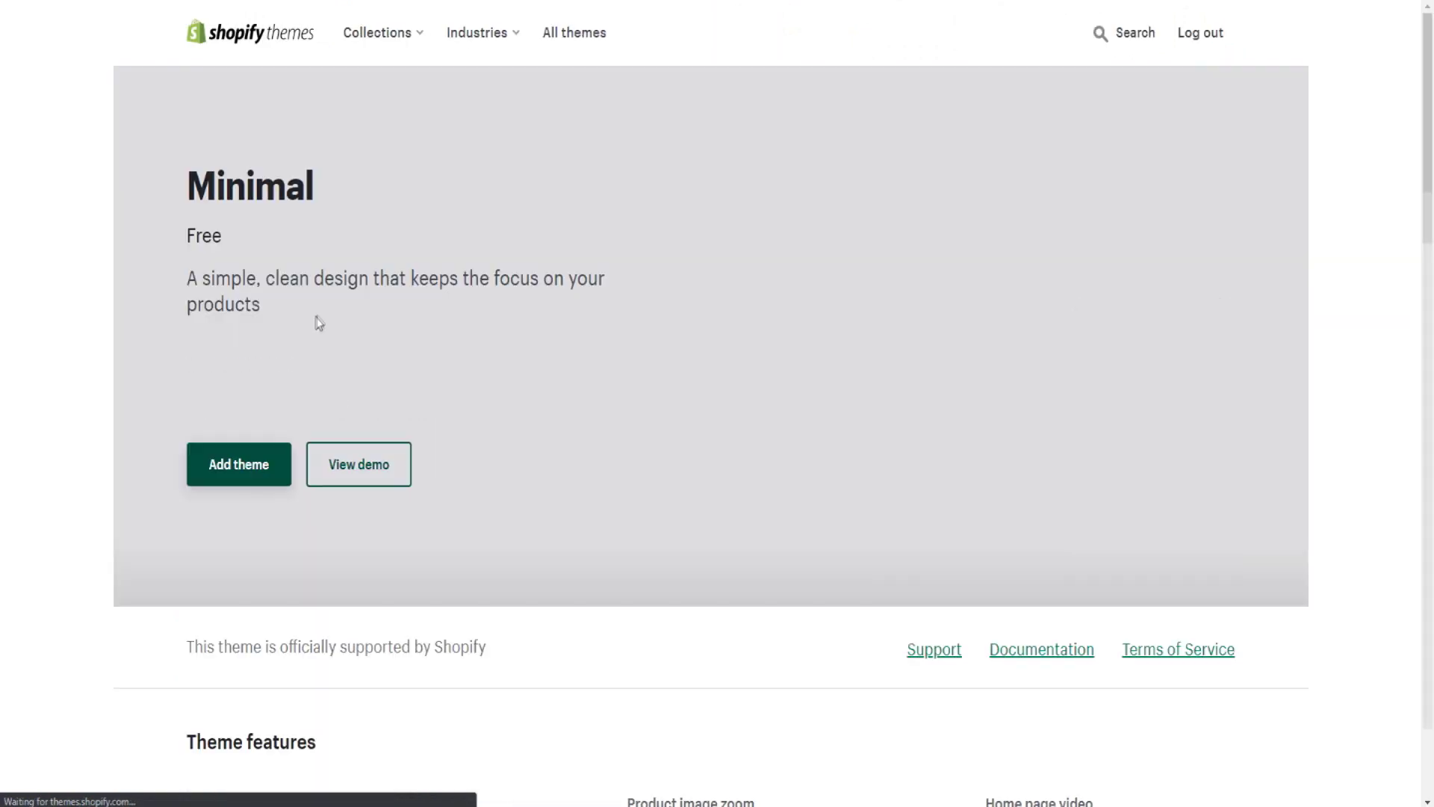
pyautogui.click(359, 464)
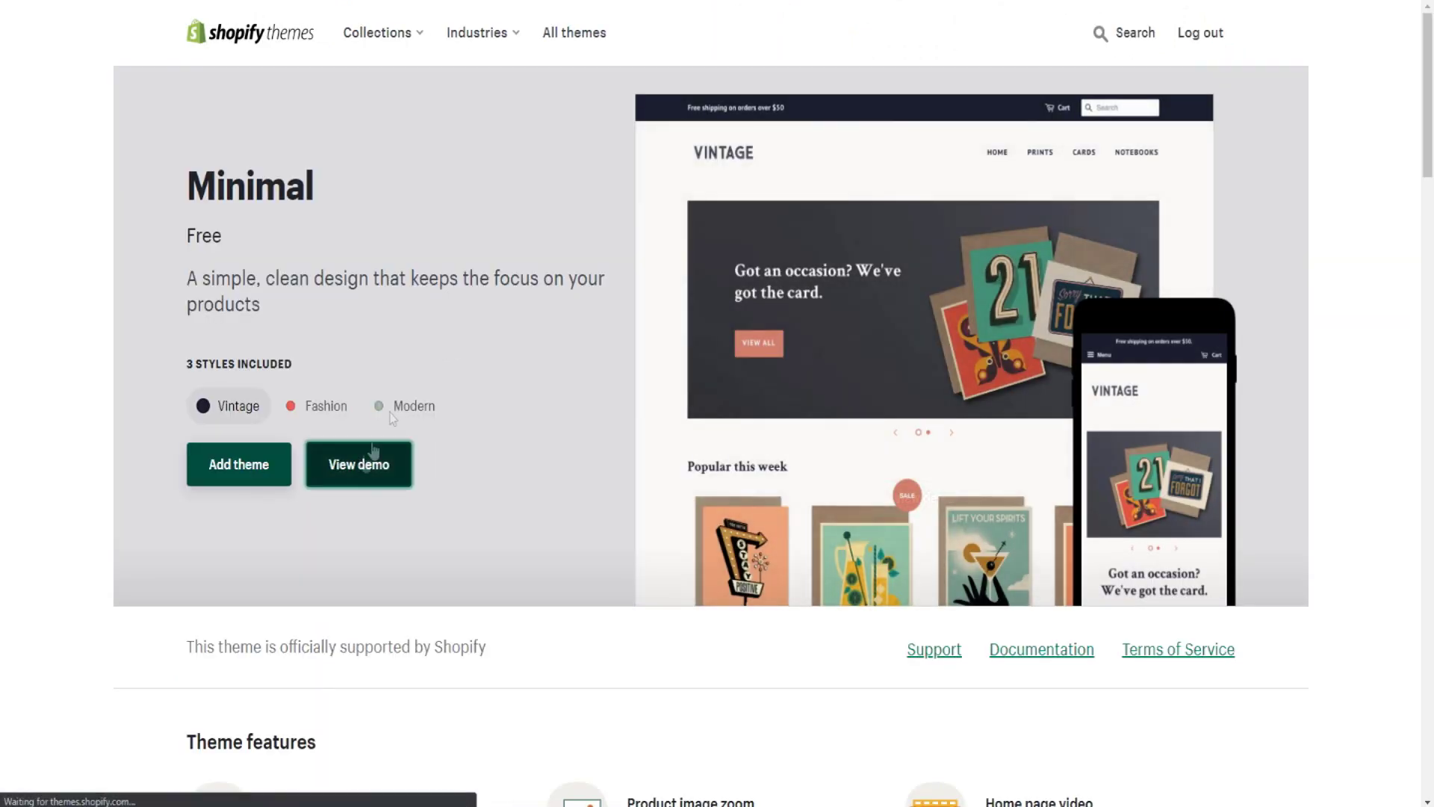
pyautogui.scroll(-2, 503, 312)
pyautogui.scroll(-10, 426, 246)
pyautogui.scroll(-5, 547, 262)
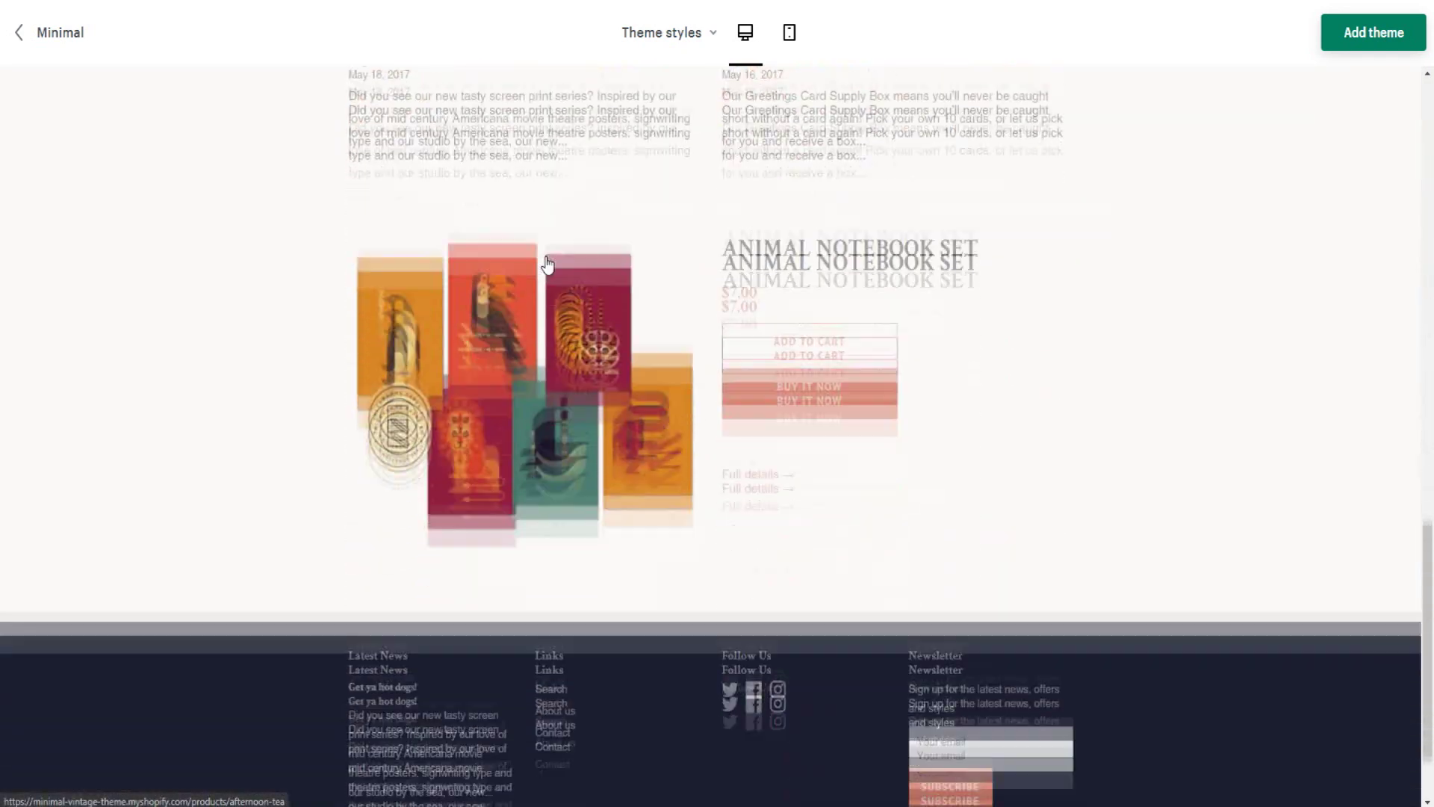
pyautogui.scroll(15, 548, 263)
pyautogui.scroll(2, 548, 265)
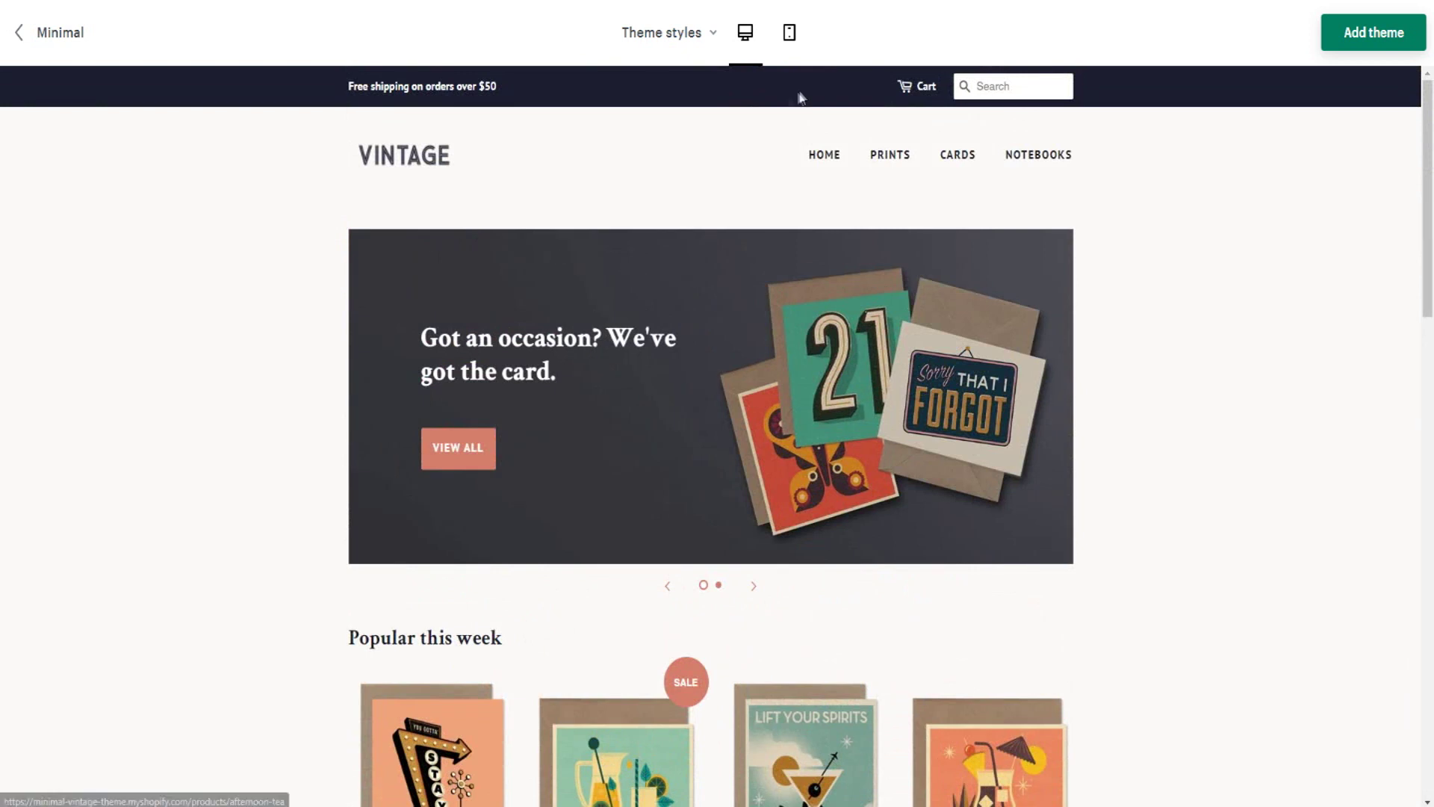
# Examine the Minimal demo in mobile view, then return through the theme's page to the Theme Store listings.
pyautogui.click(790, 33)
pyautogui.scroll(-10, 704, 307)
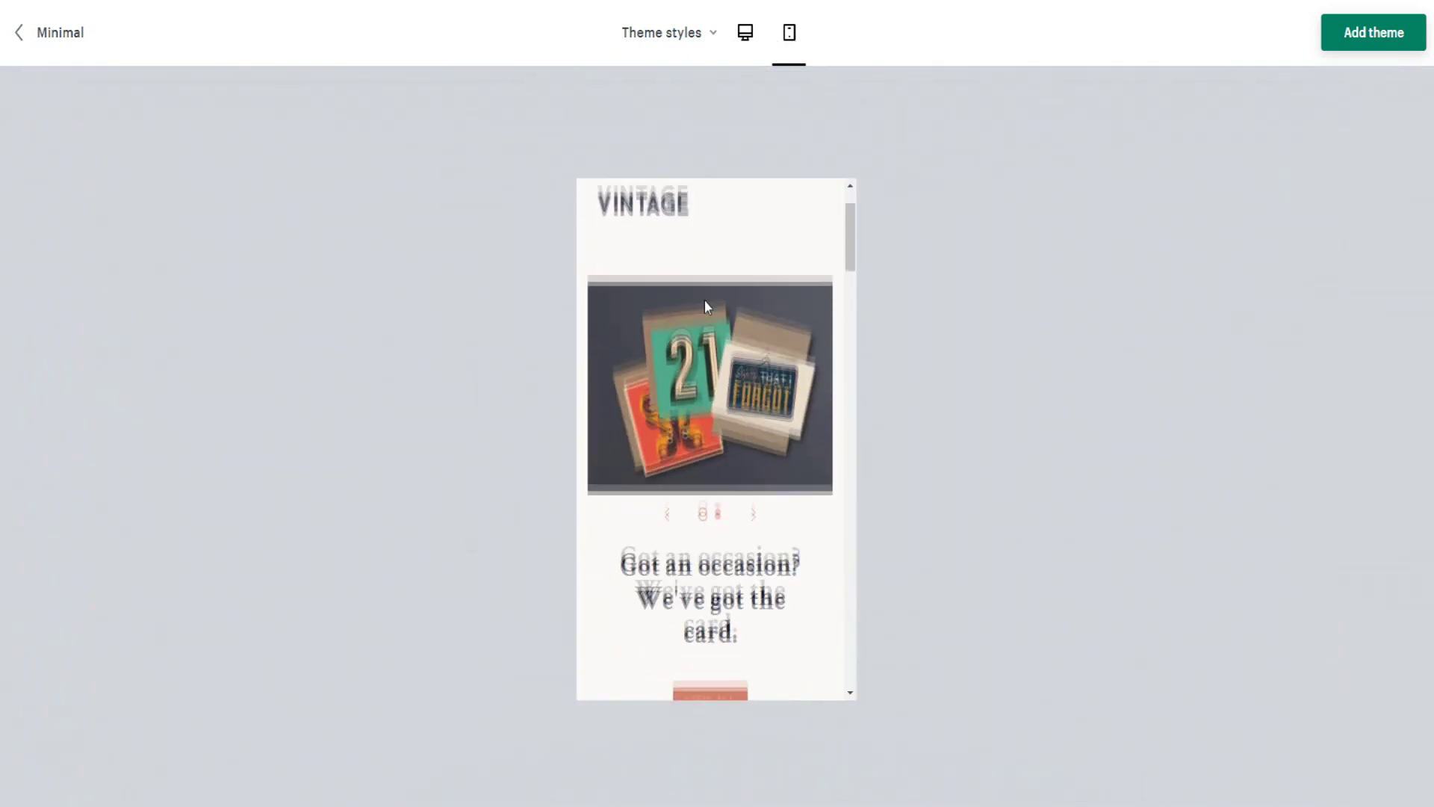
pyautogui.scroll(4, 704, 307)
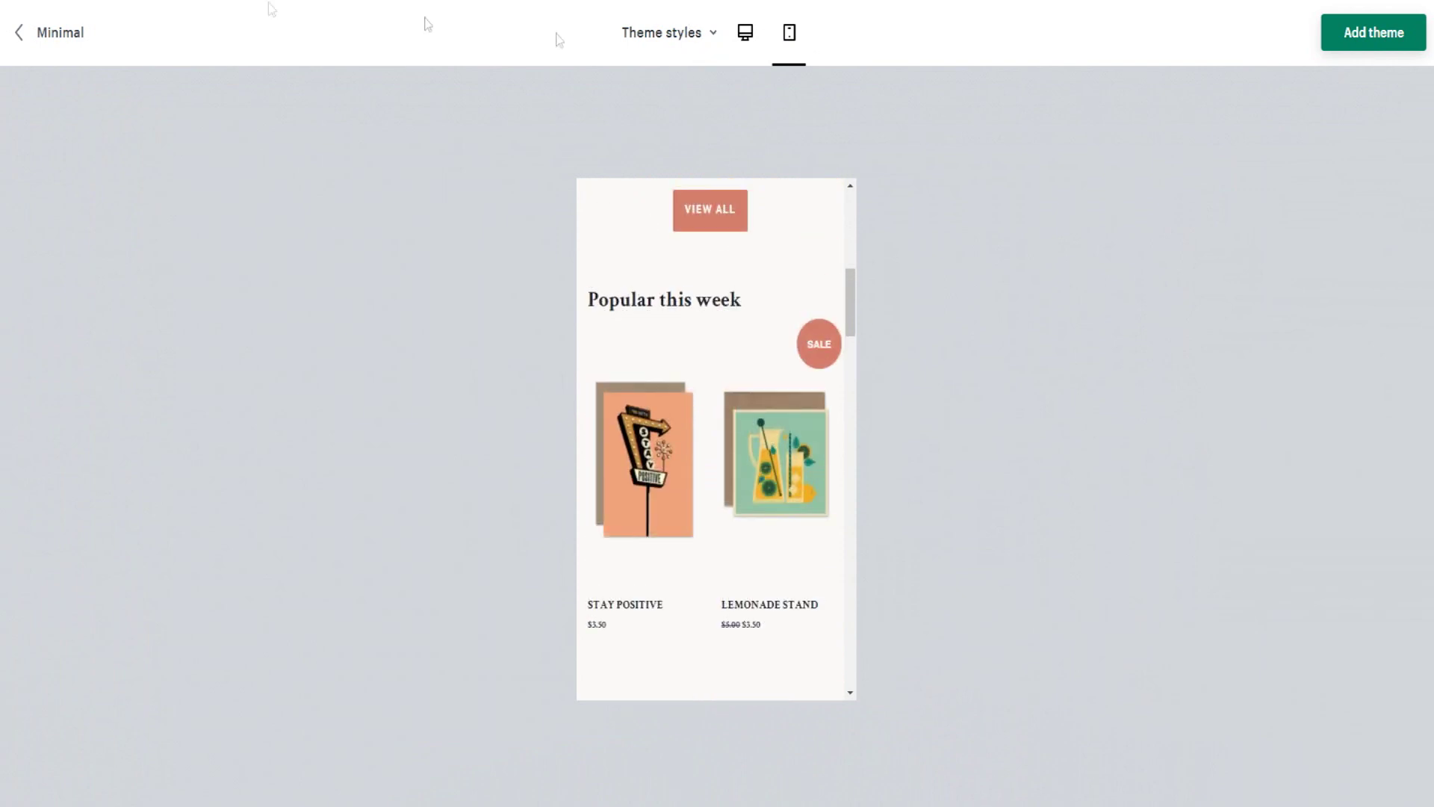
pyautogui.click(22, 34)
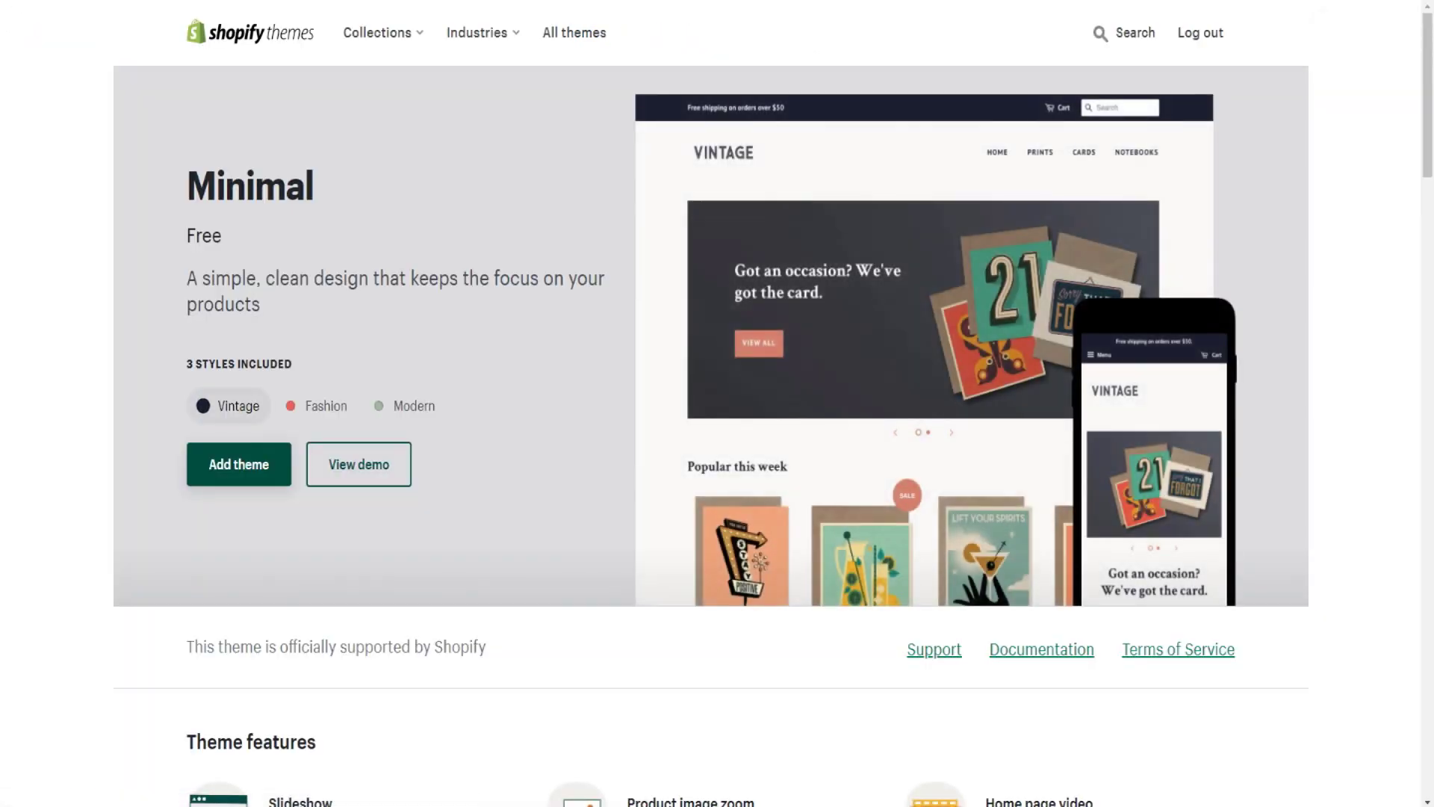
pyautogui.hotkey('alt', 'Right')
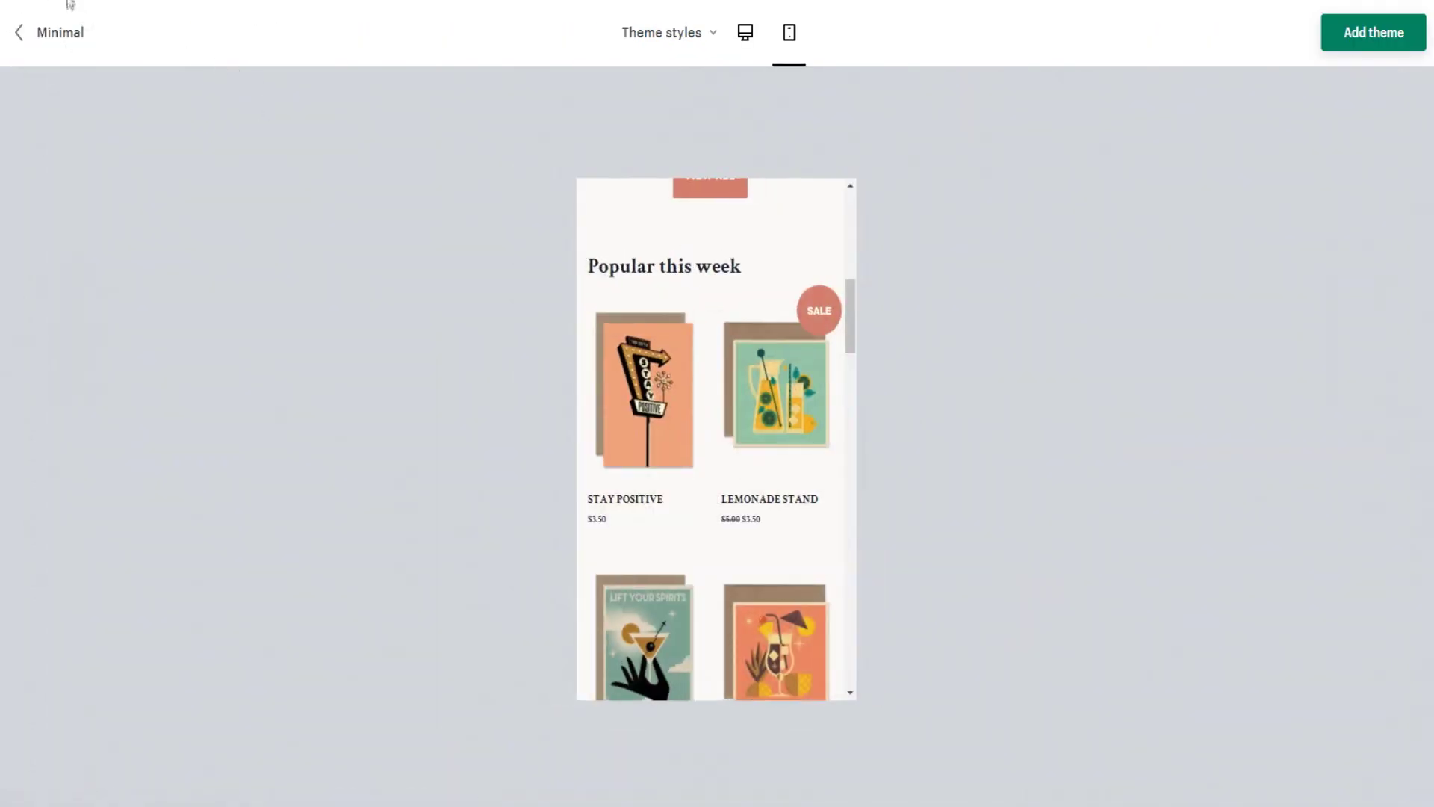
pyautogui.scroll(-2, 314, 168)
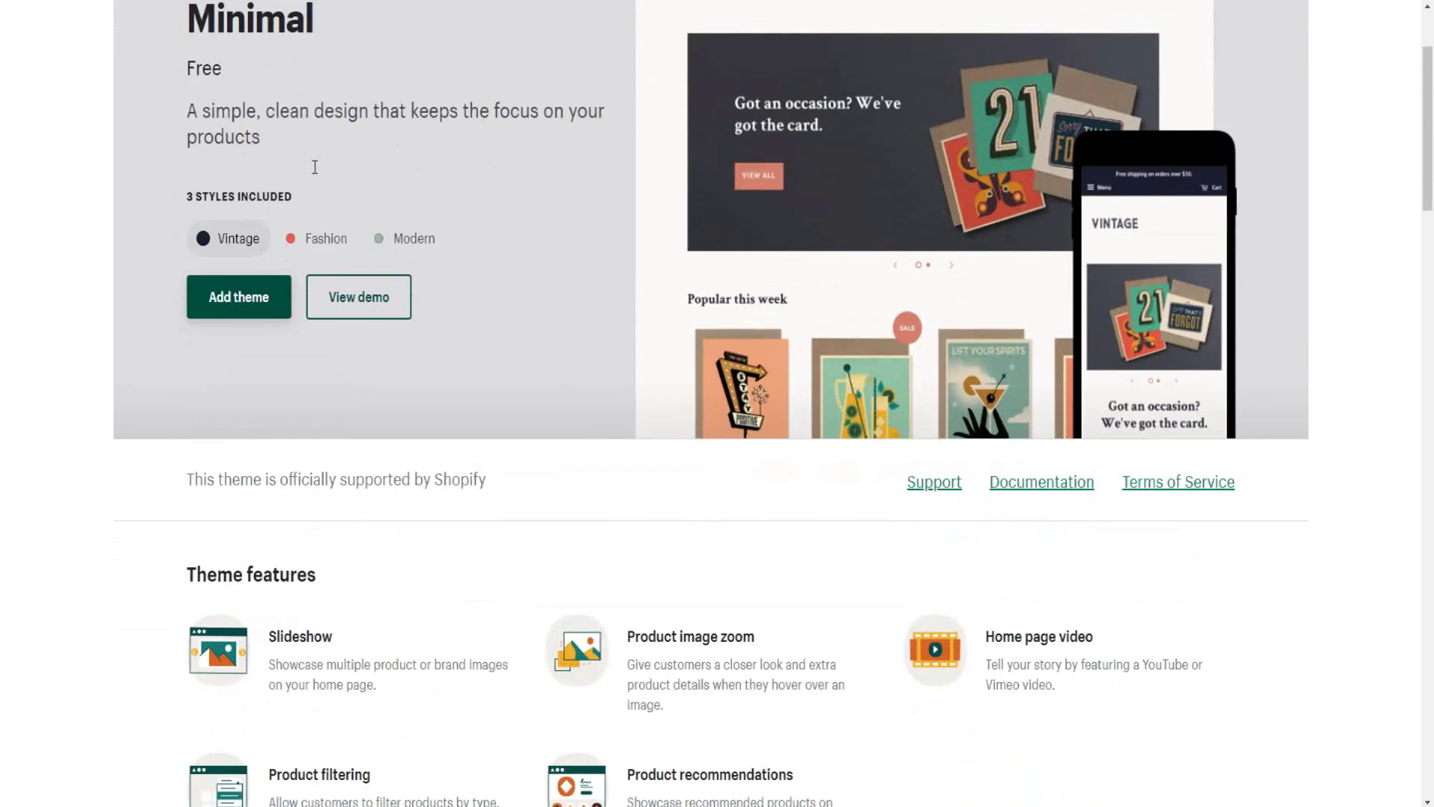
pyautogui.hotkey('alt', 'Left')
pyautogui.scroll(1, 445, 371)
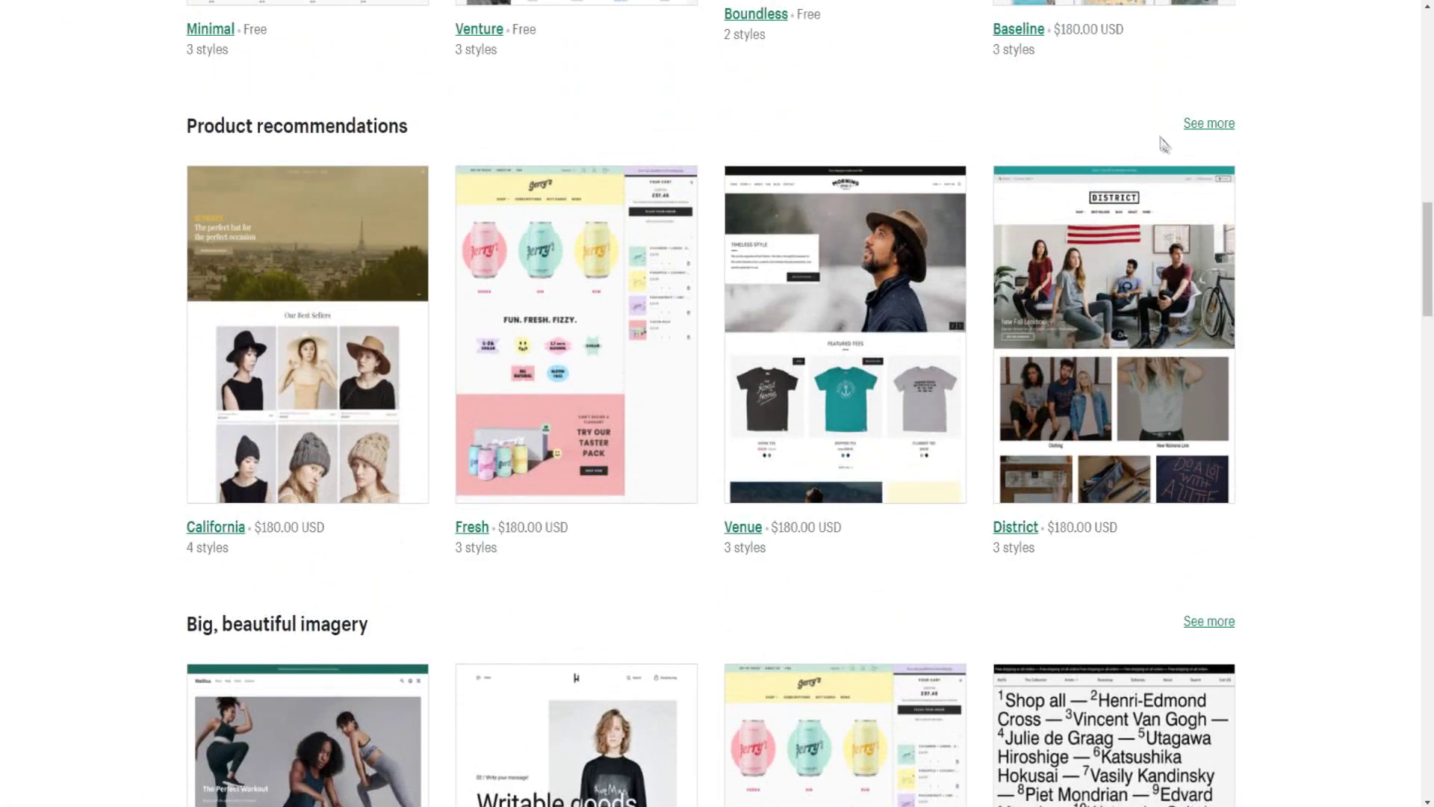
# Show the full Product recommendations collection and compare the listed themes and their prices.
pyautogui.click(1209, 123)
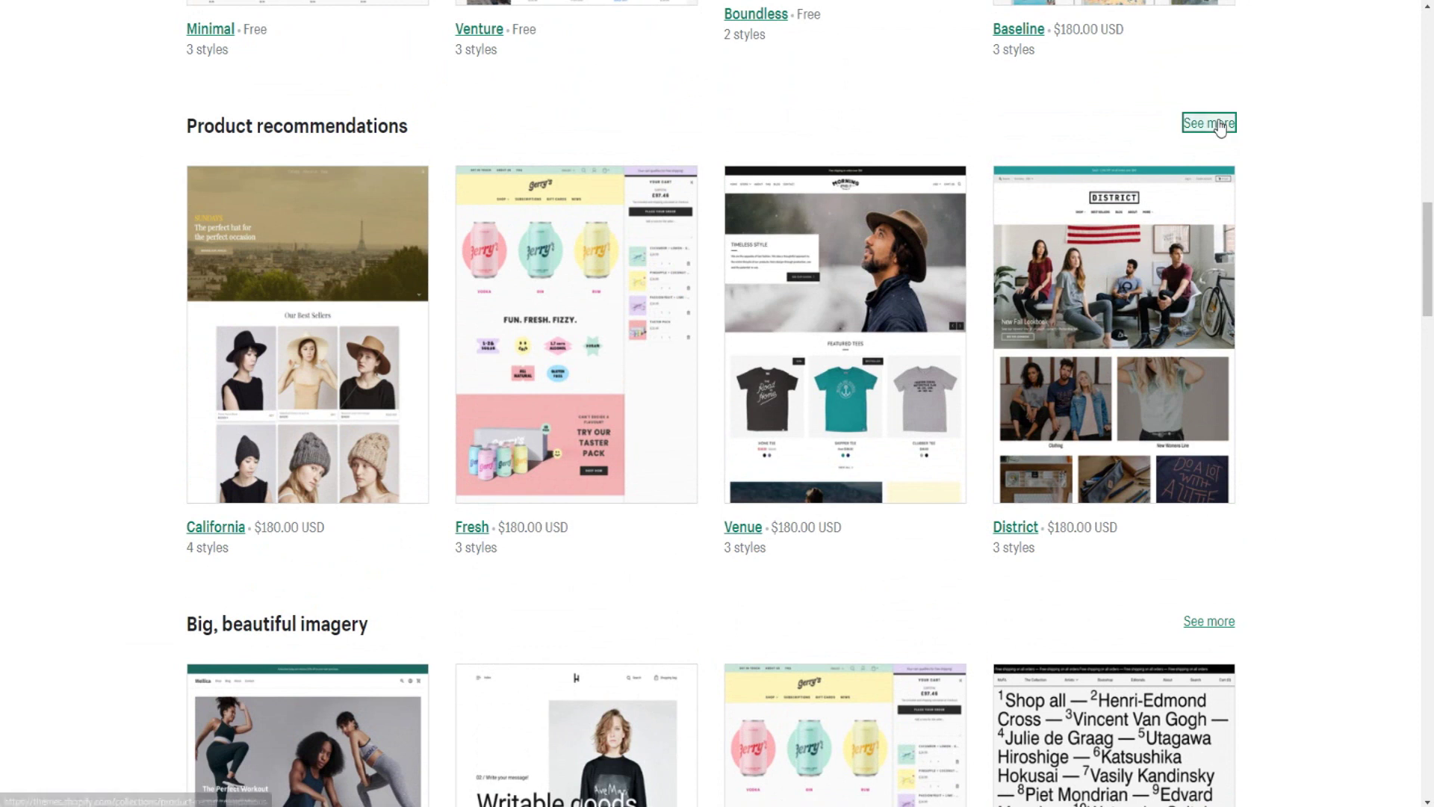
pyautogui.scroll(-4, 971, 418)
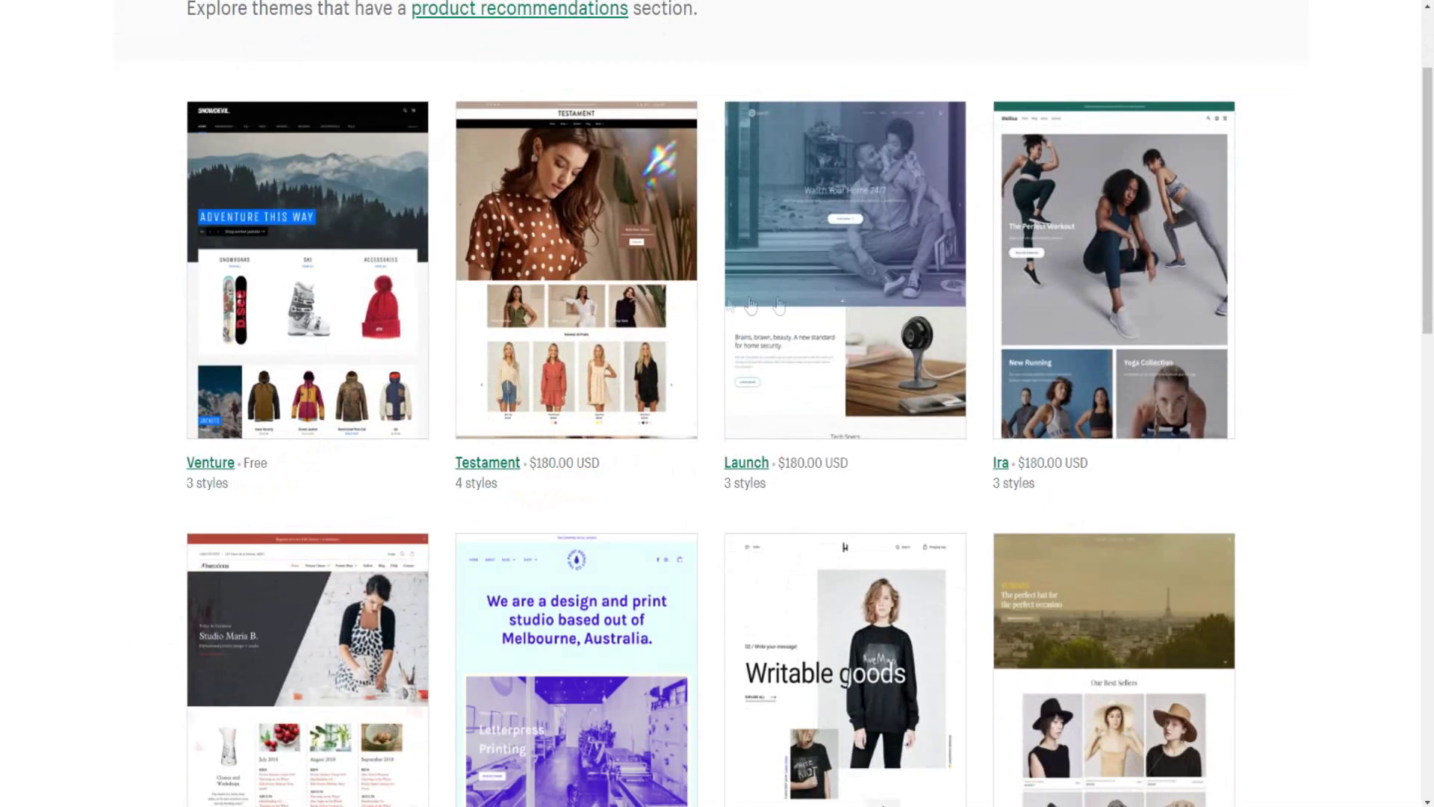
pyautogui.scroll(-2, 939, 426)
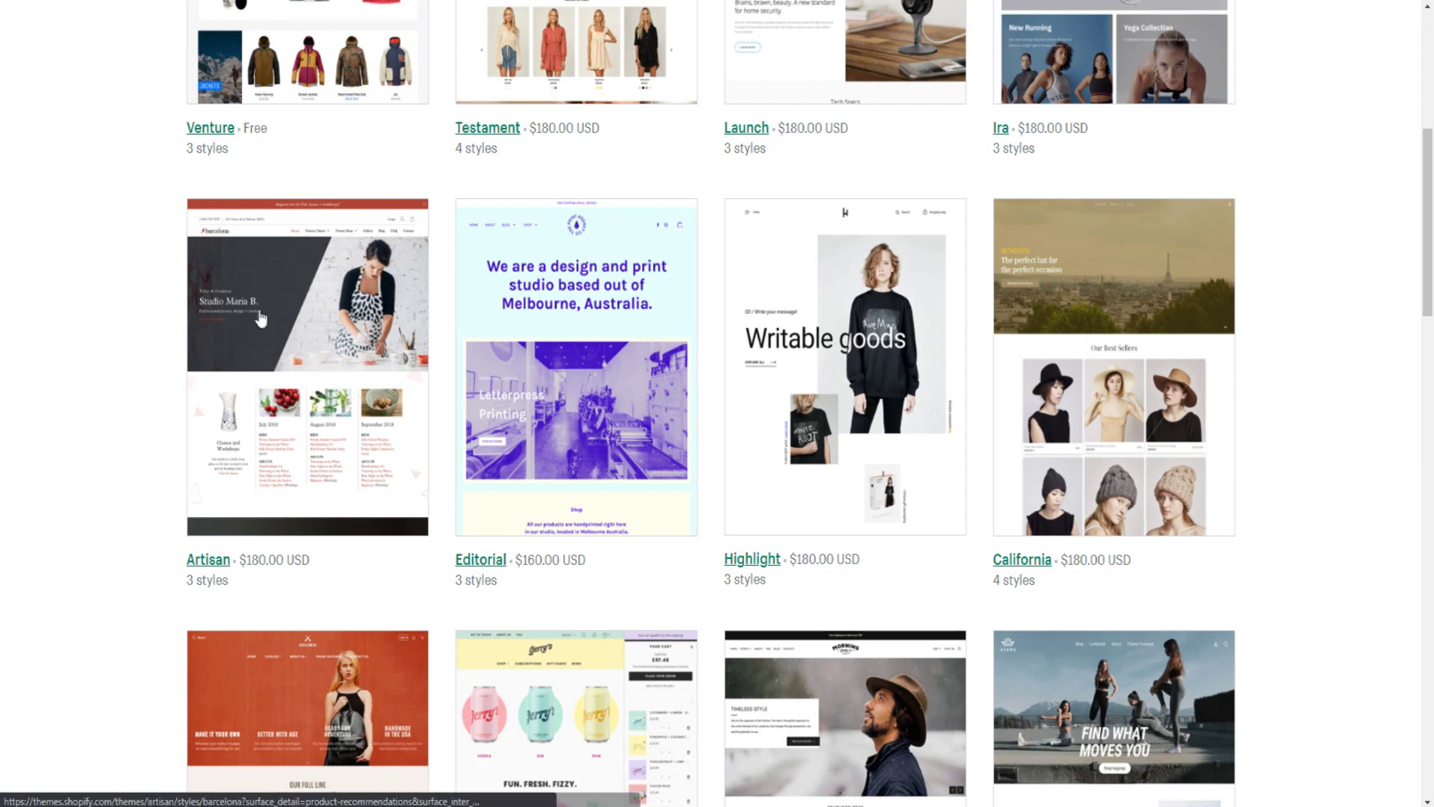
pyautogui.scroll(-5, 149, 332)
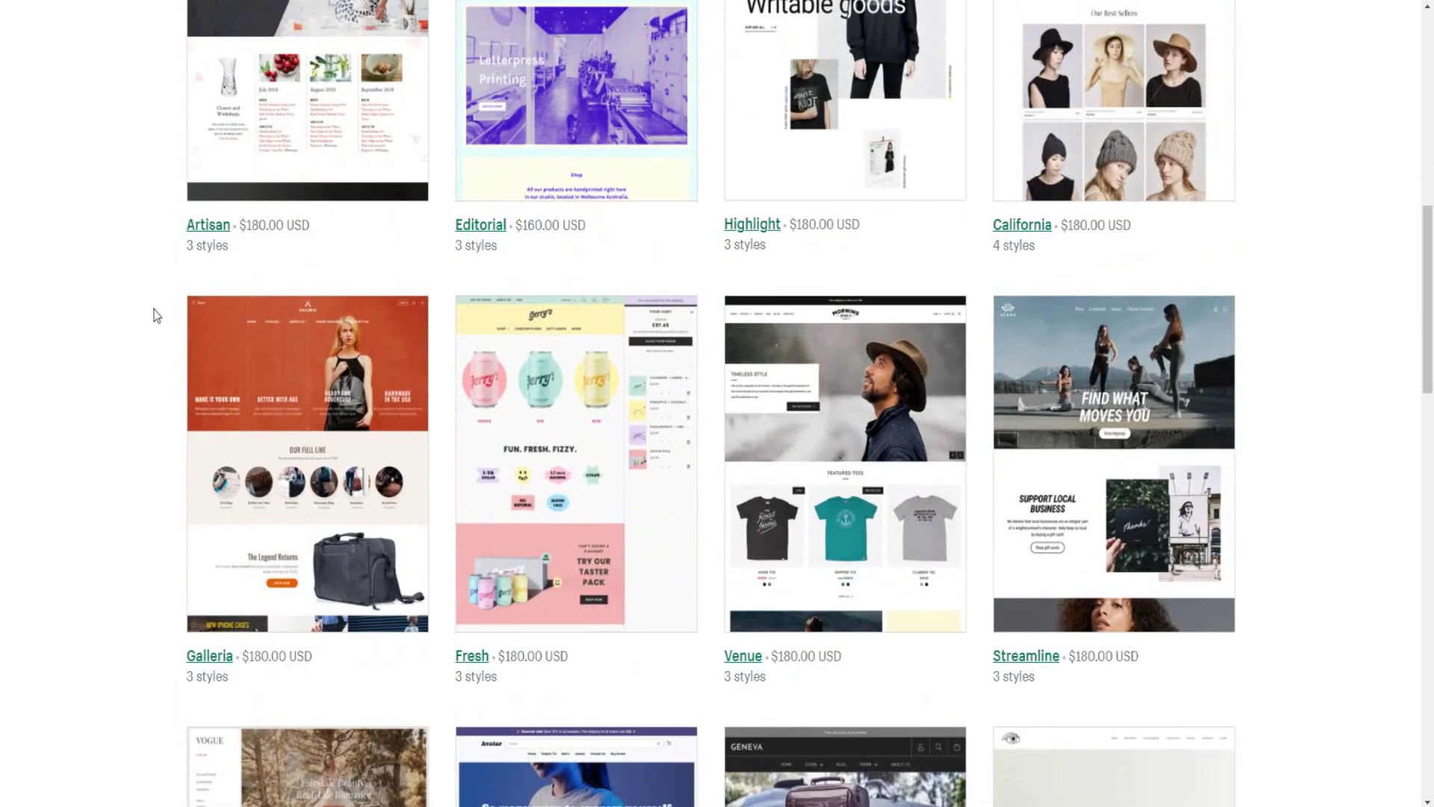
pyautogui.scroll(-5, 154, 304)
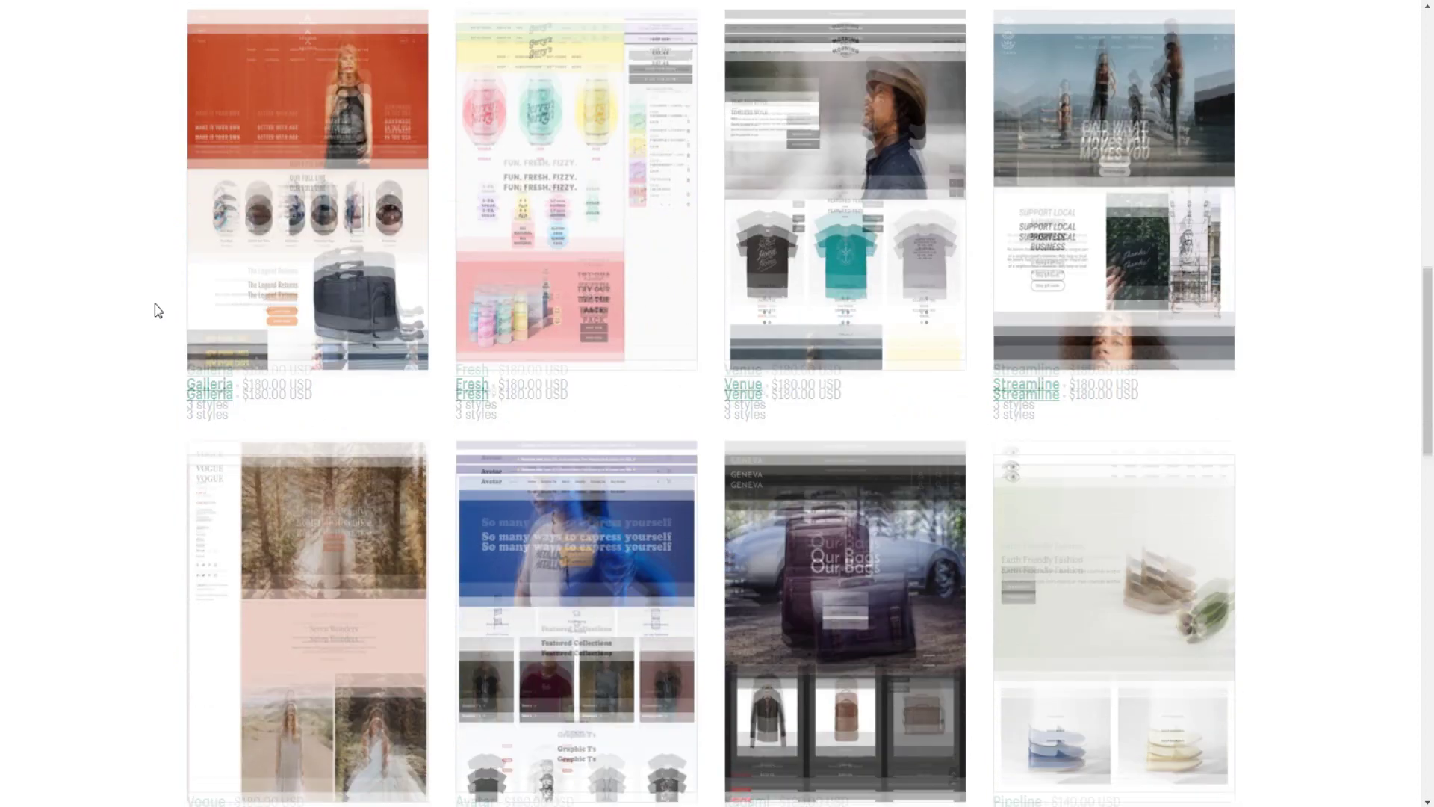
pyautogui.scroll(-2, 154, 311)
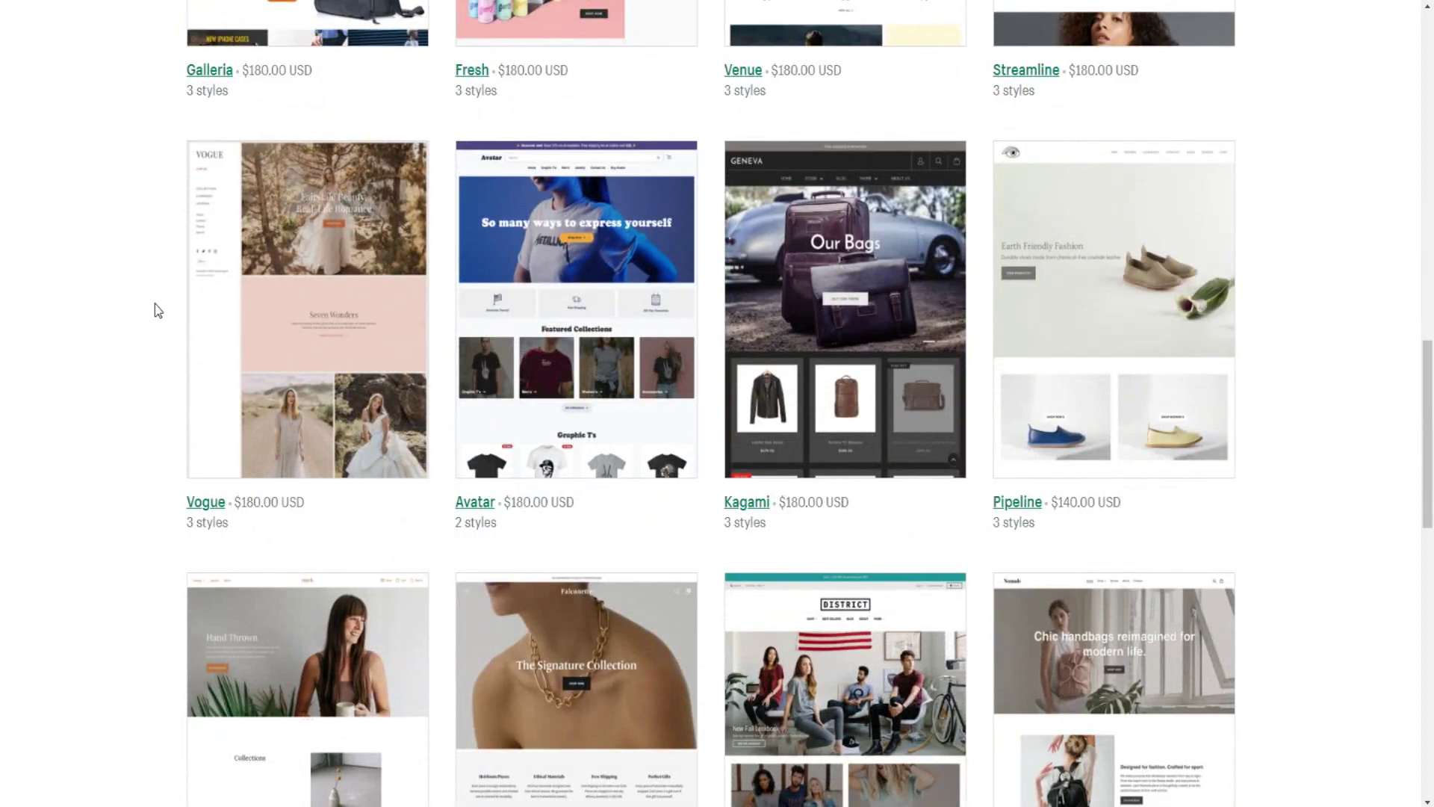
pyautogui.scroll(-3, 155, 303)
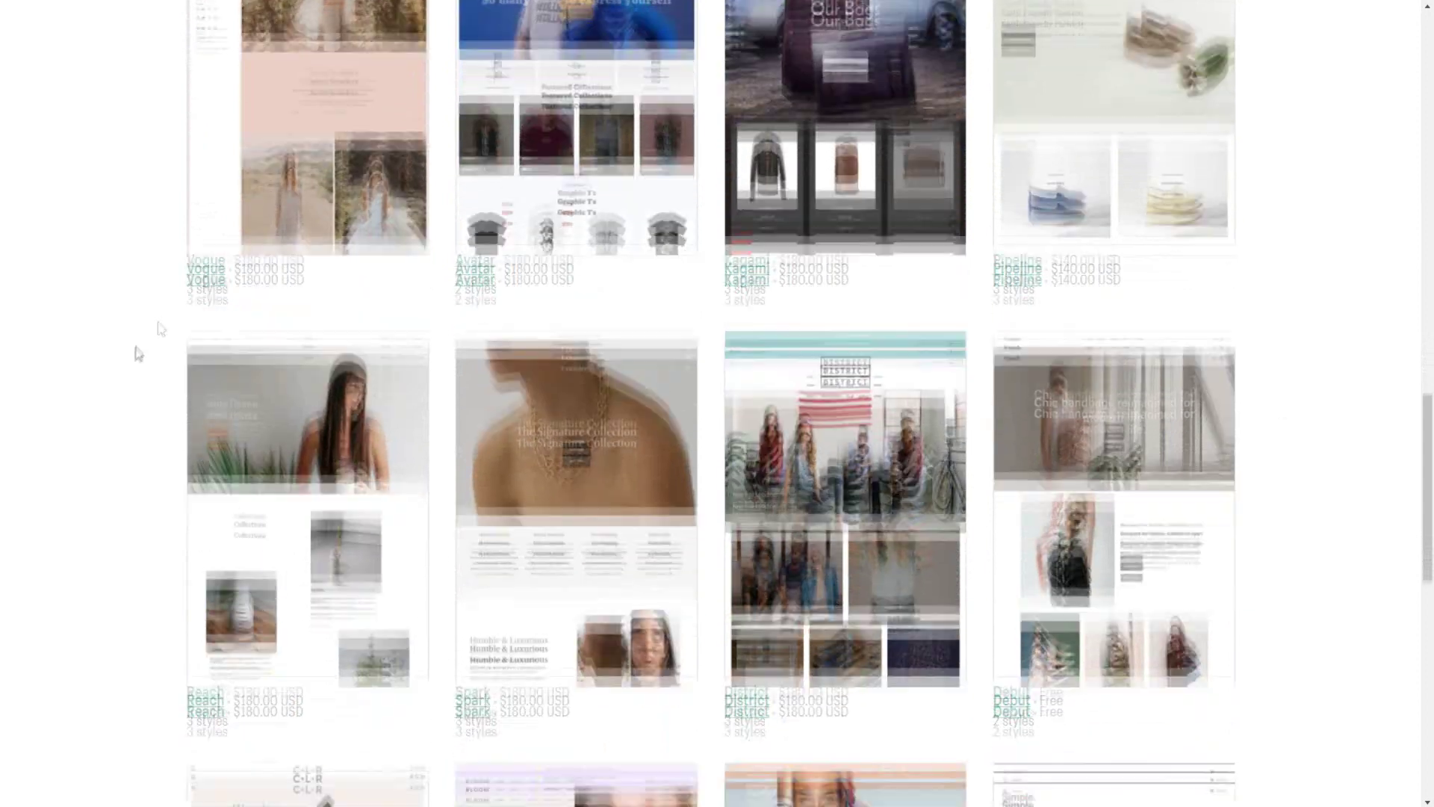
# Look through the rest of the Product recommendations themes and prices, continuing onto the second page of listings.
pyautogui.scroll(-2, 180, 323)
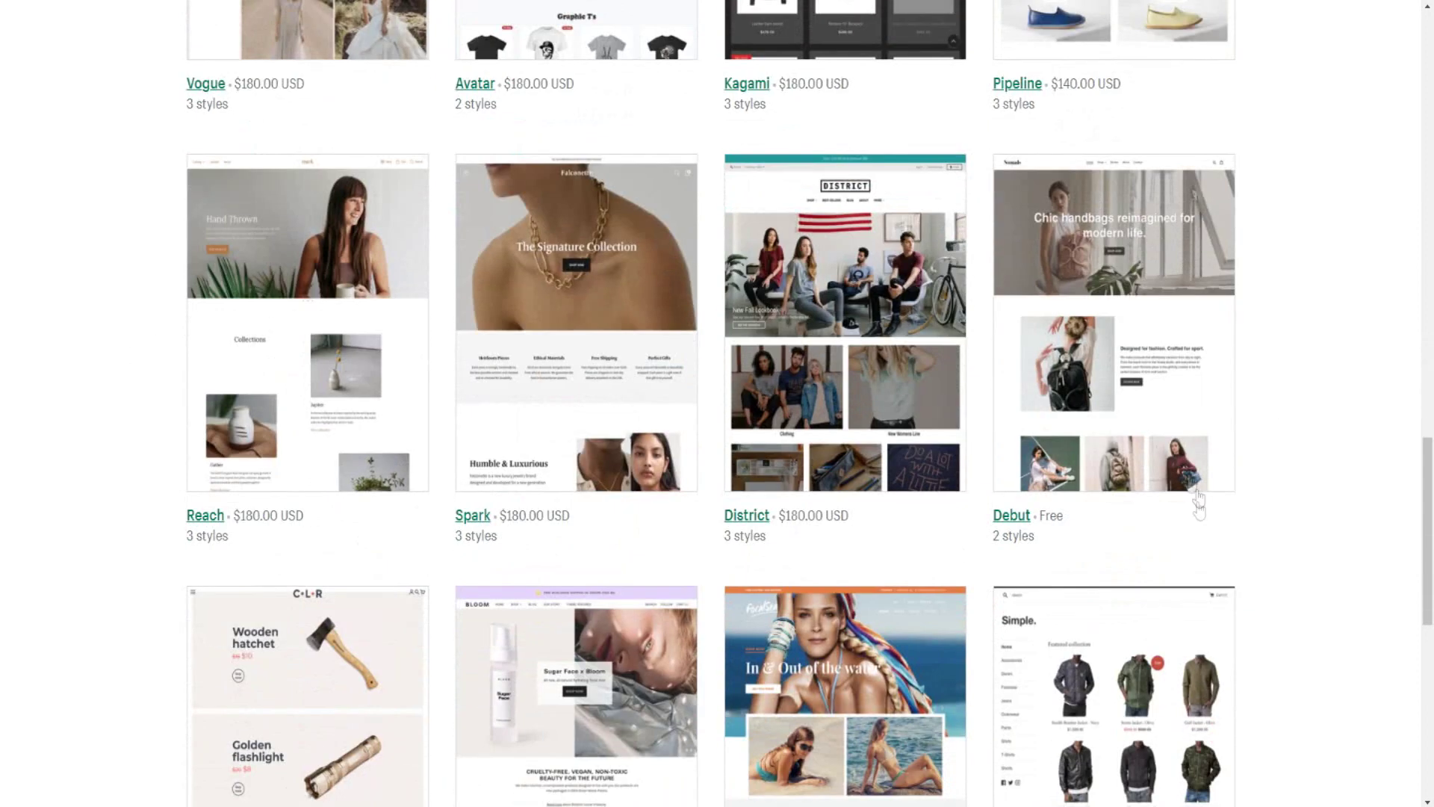
pyautogui.scroll(-3, 956, 514)
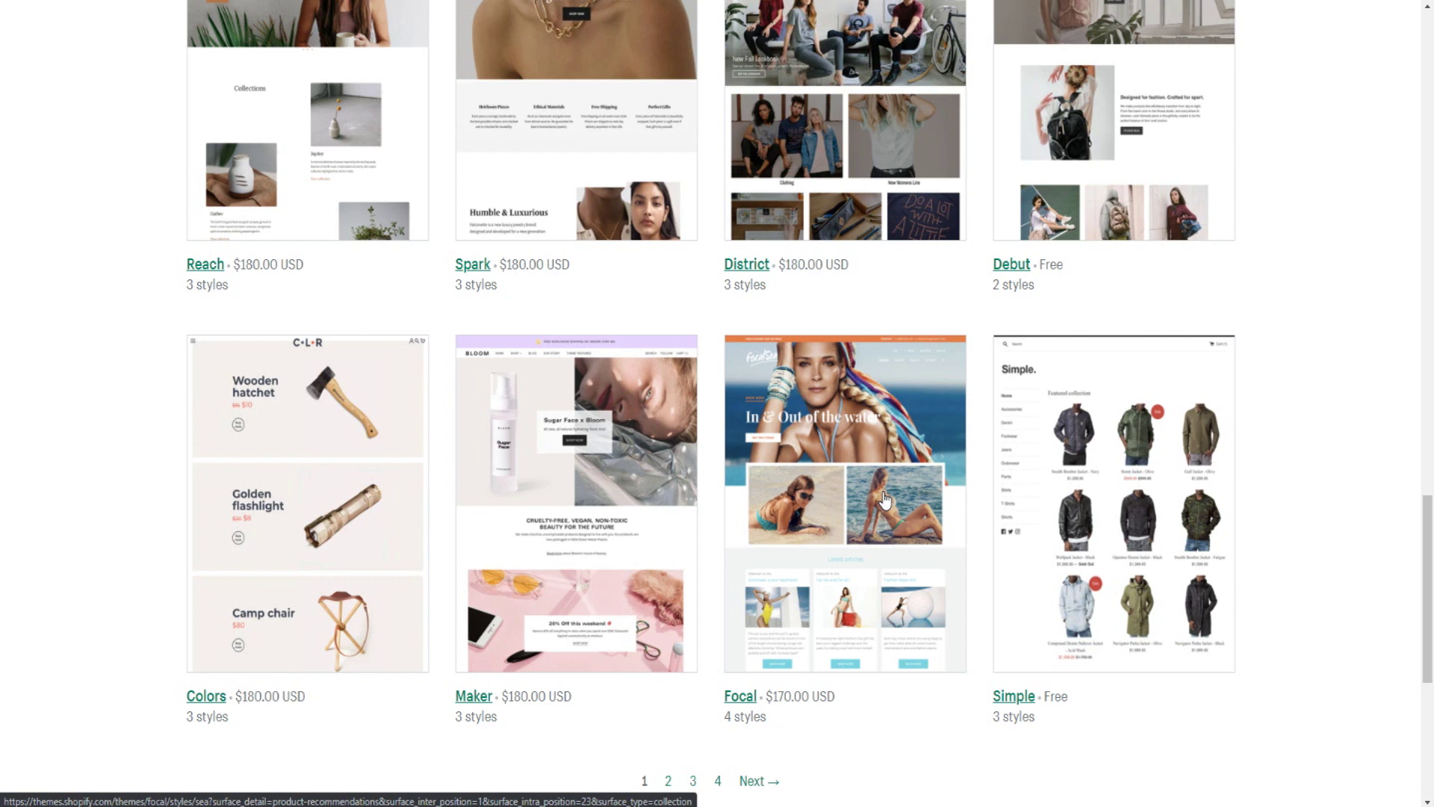
pyautogui.scroll(-2, 830, 512)
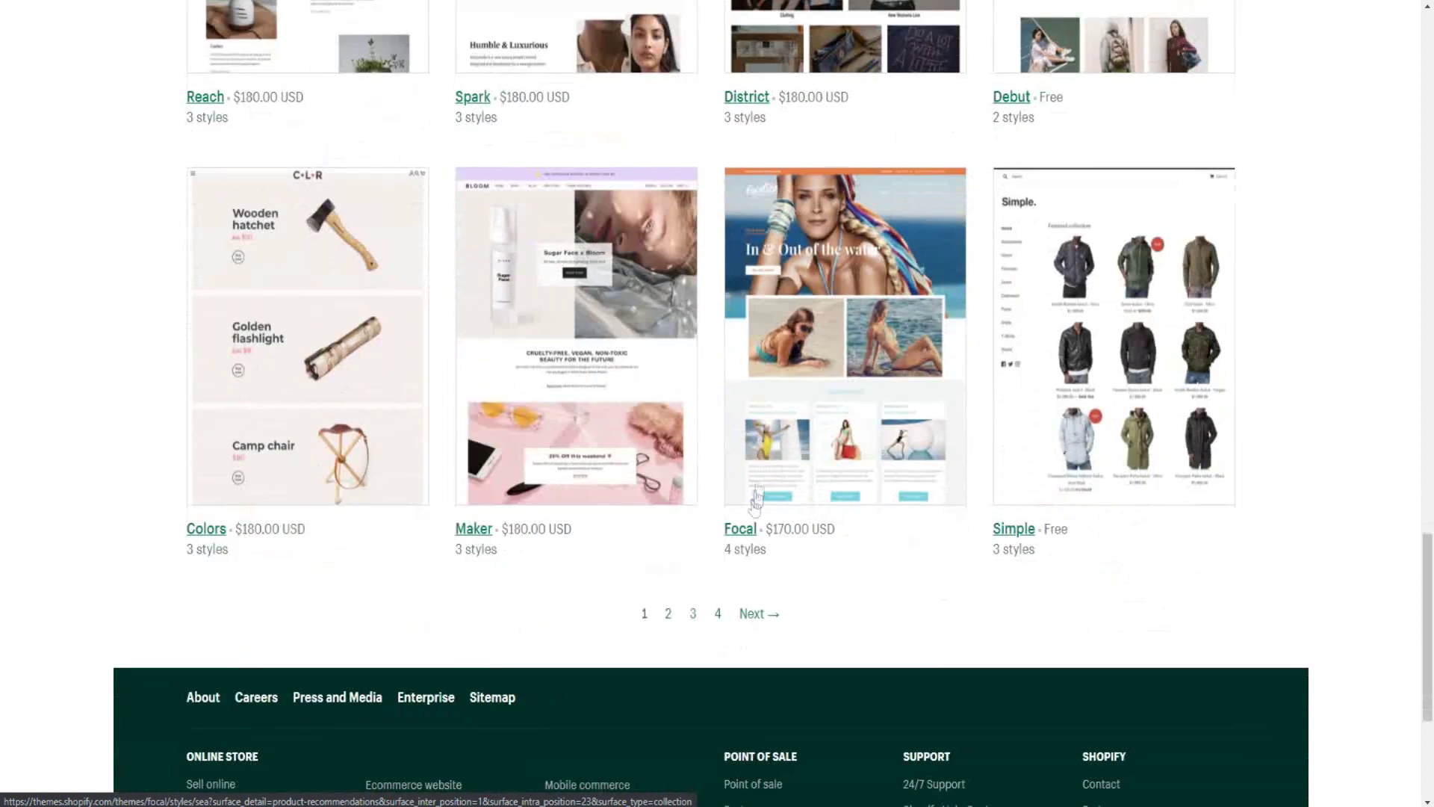
pyautogui.click(669, 614)
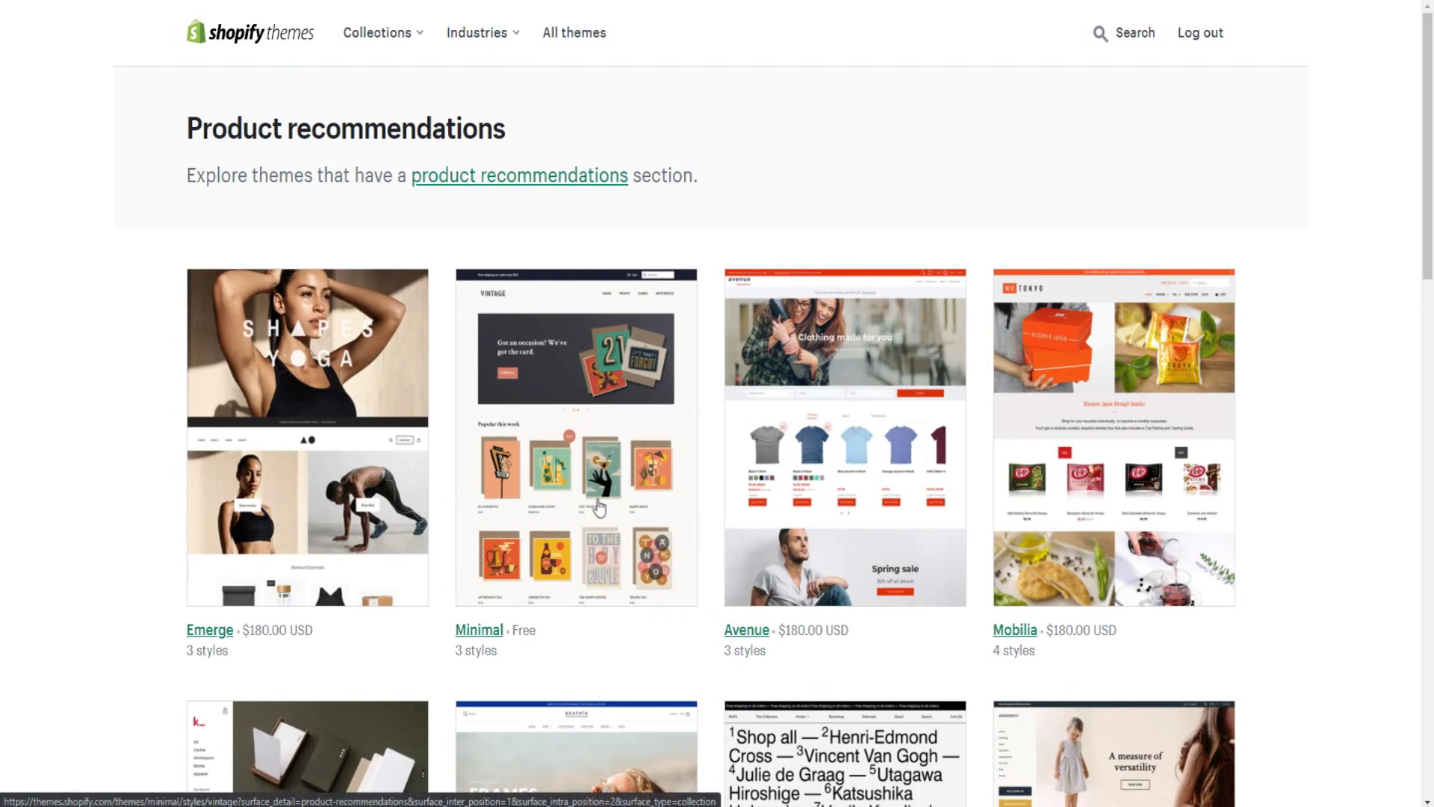
pyautogui.scroll(-2, 601, 505)
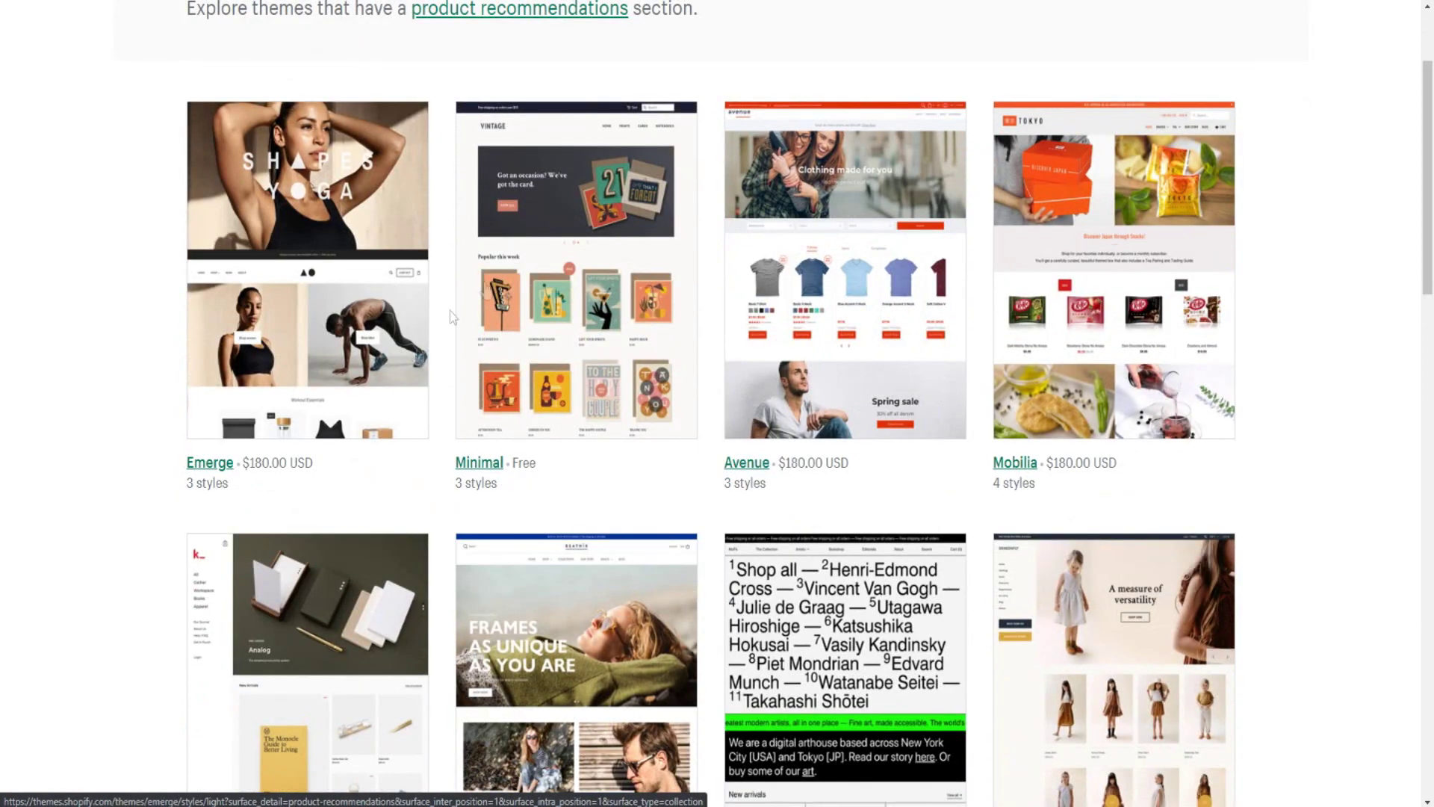
pyautogui.scroll(-3, 330, 488)
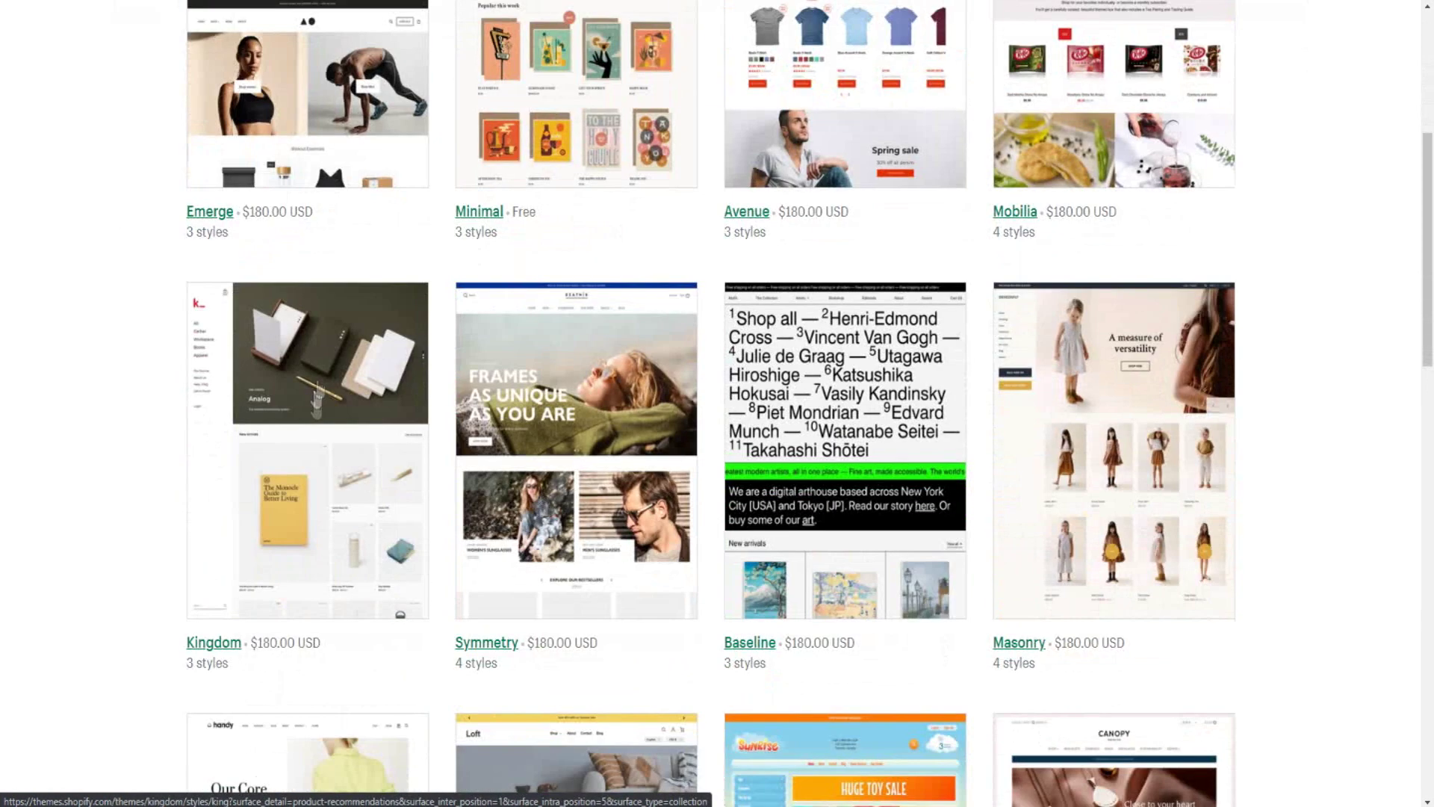
pyautogui.scroll(-8, 336, 448)
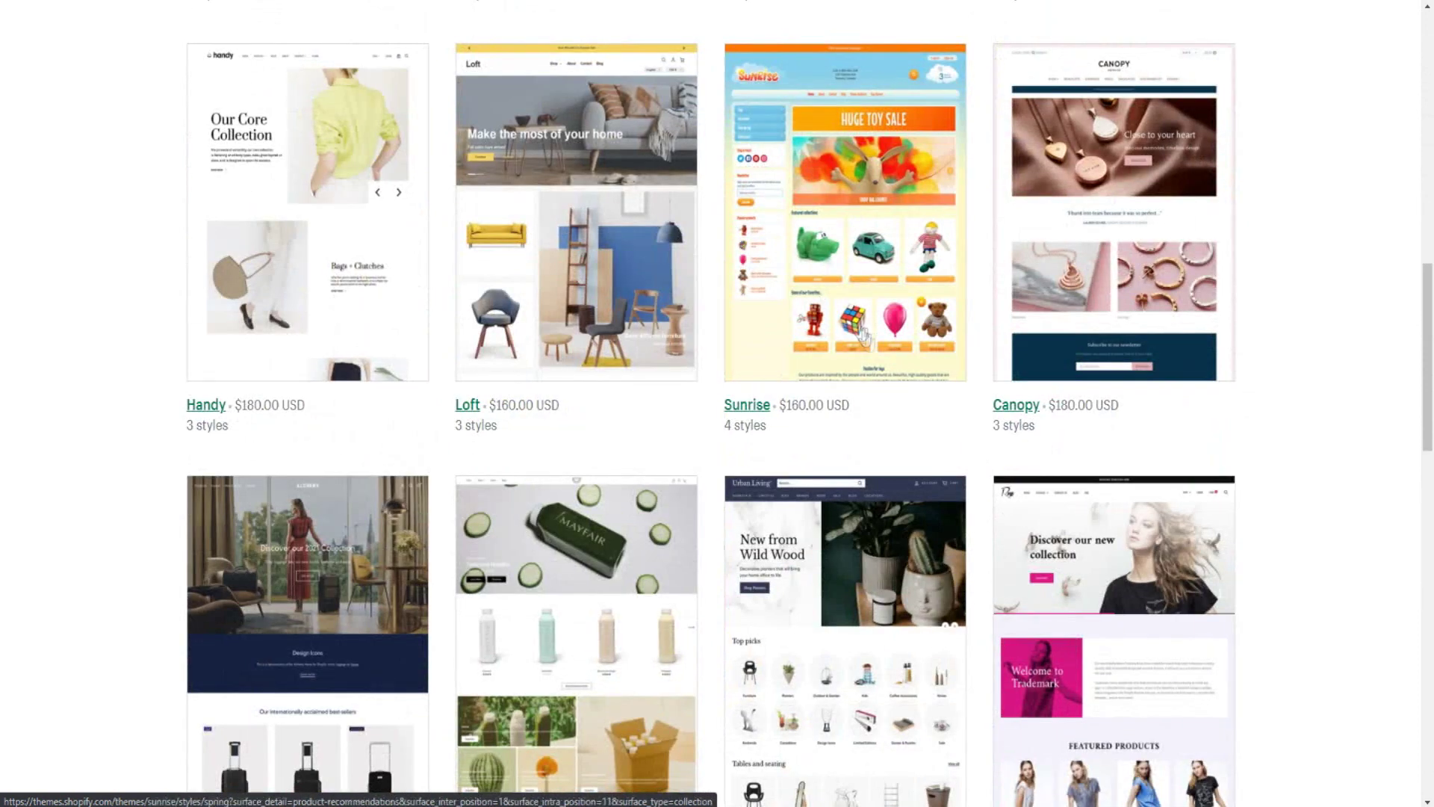
# Open the paid Sunrise theme and examine the desktop demo of its Spring style.
pyautogui.click(760, 408)
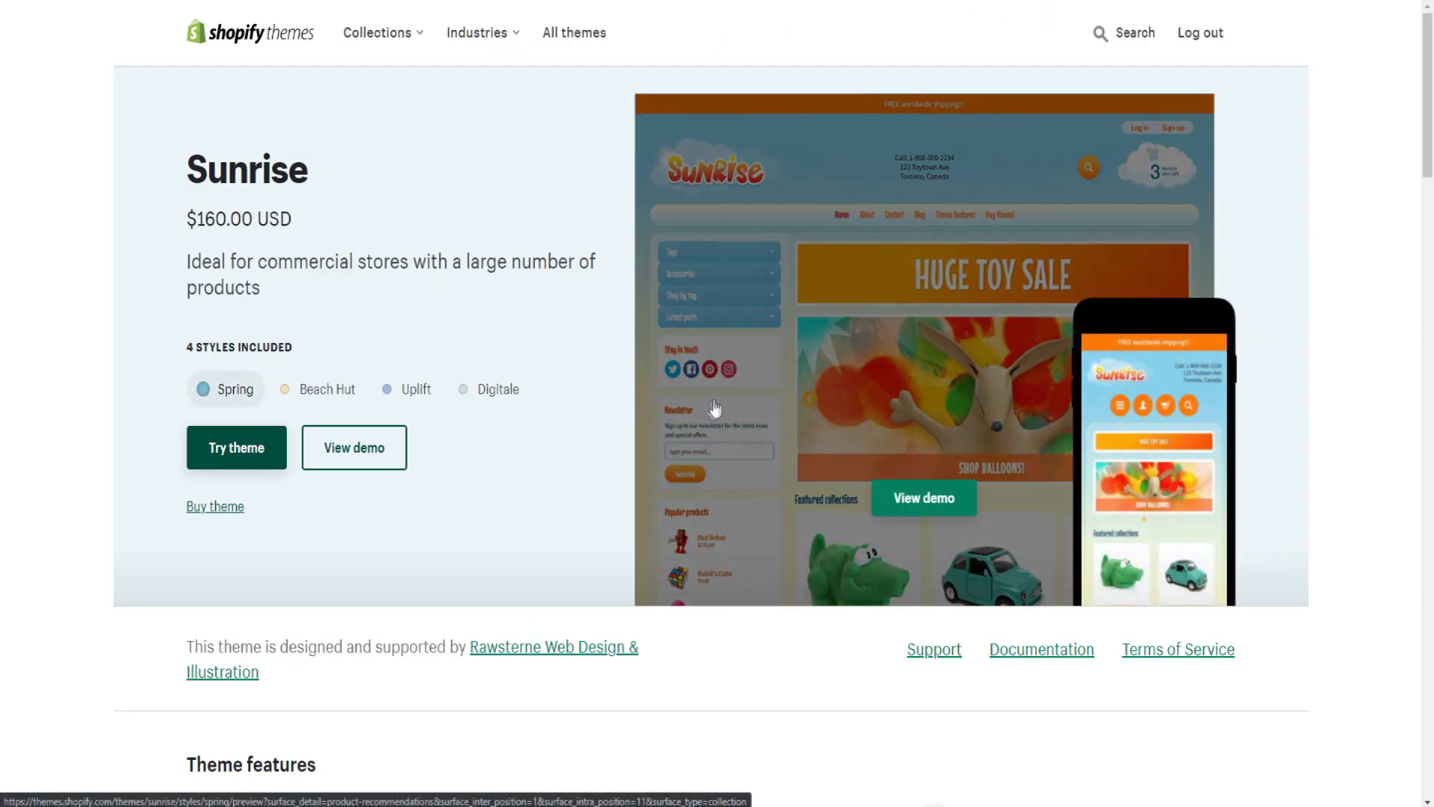
pyautogui.click(375, 460)
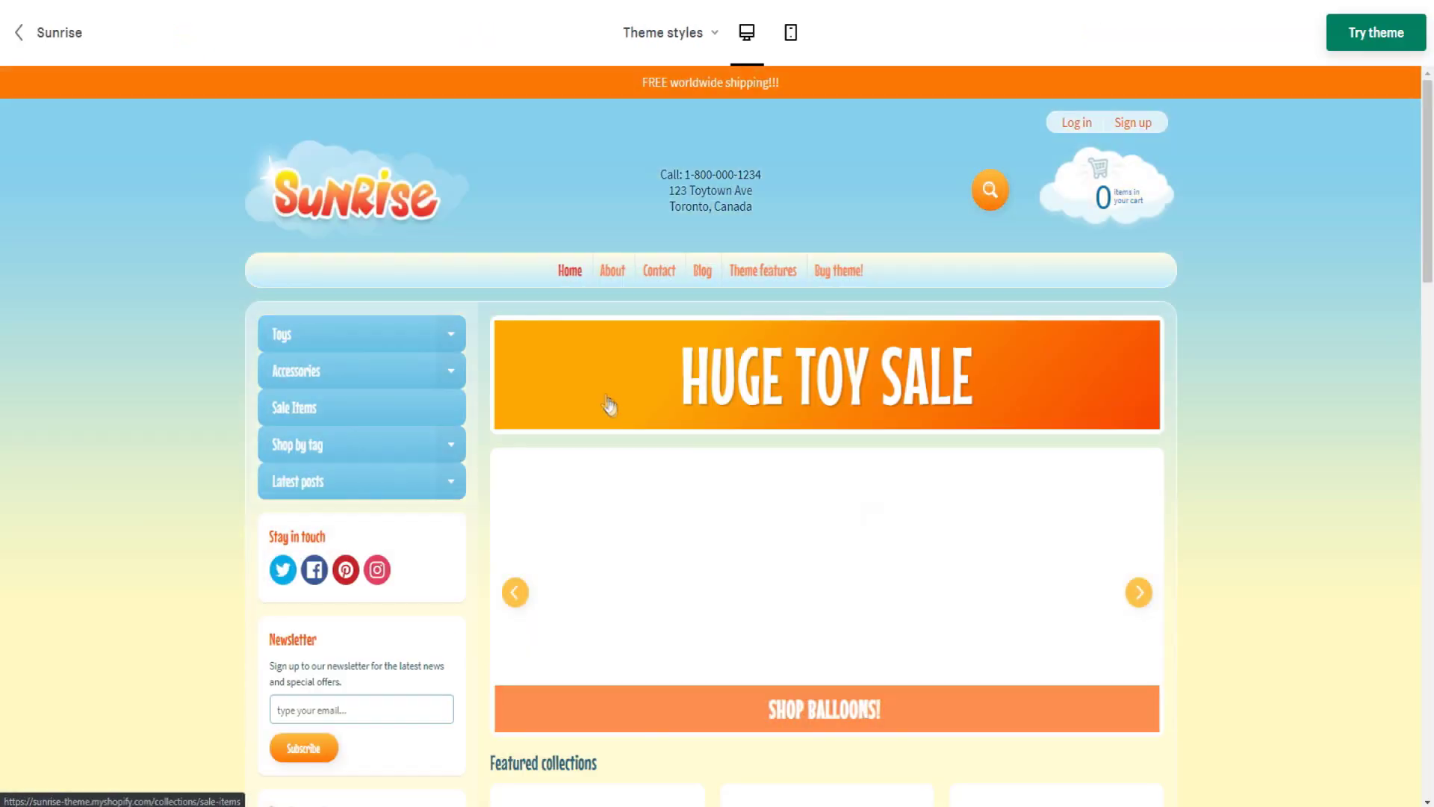
pyautogui.scroll(-5, 147, 288)
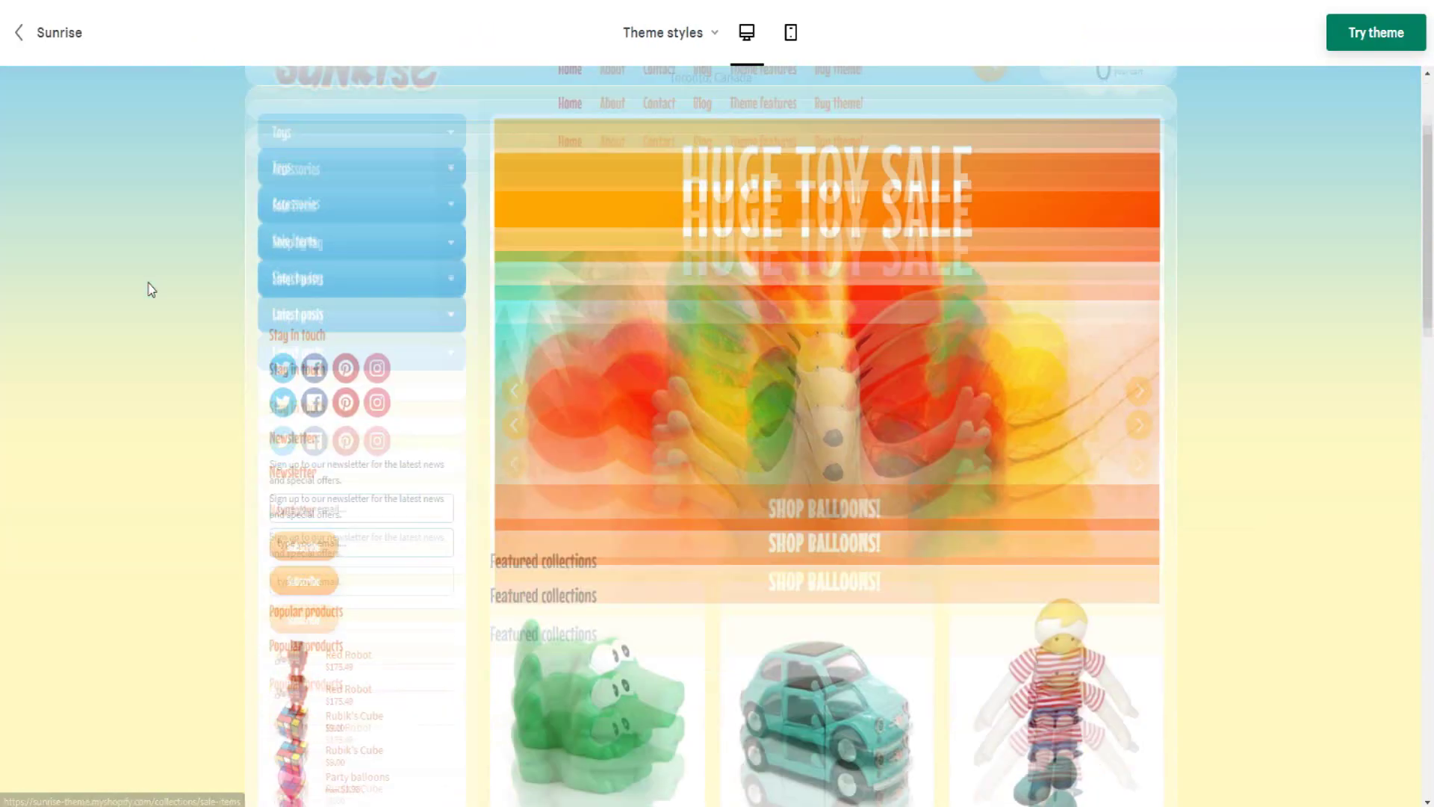
pyautogui.scroll(-18, 152, 290)
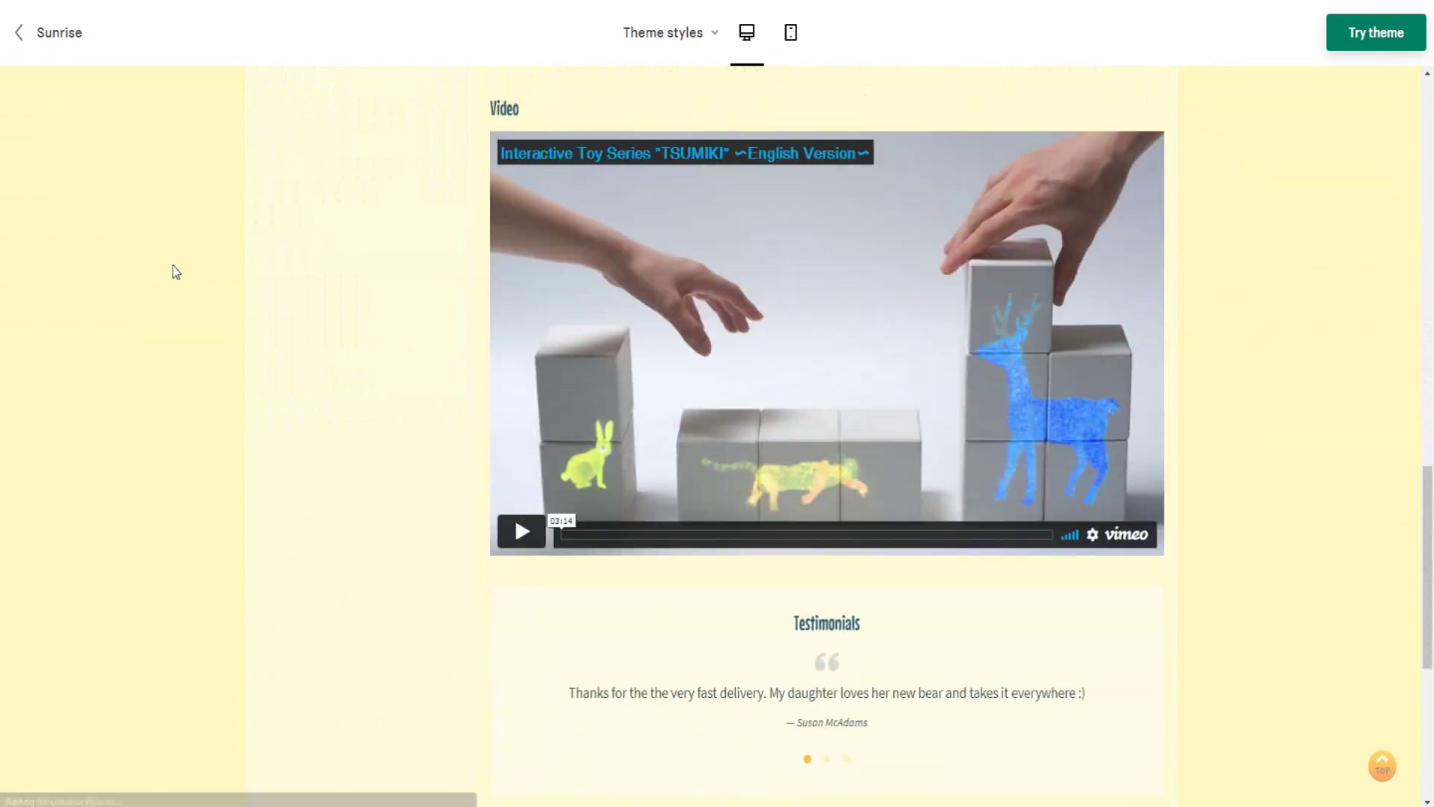
pyautogui.scroll(20, 173, 265)
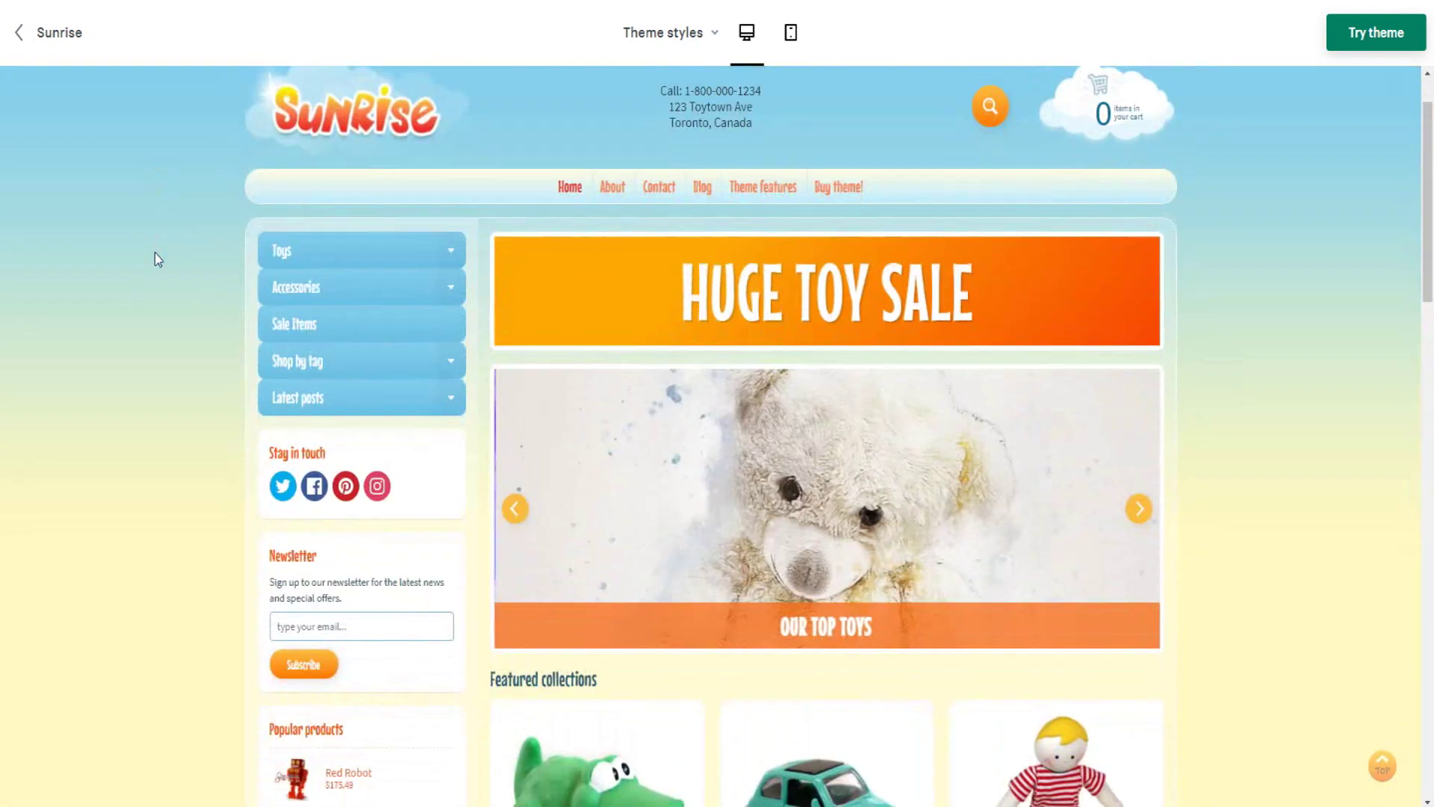
pyautogui.scroll(1, 155, 252)
# Examine the Sunrise demo in mobile view, then return to the Product recommendations listings.
pyautogui.click(791, 38)
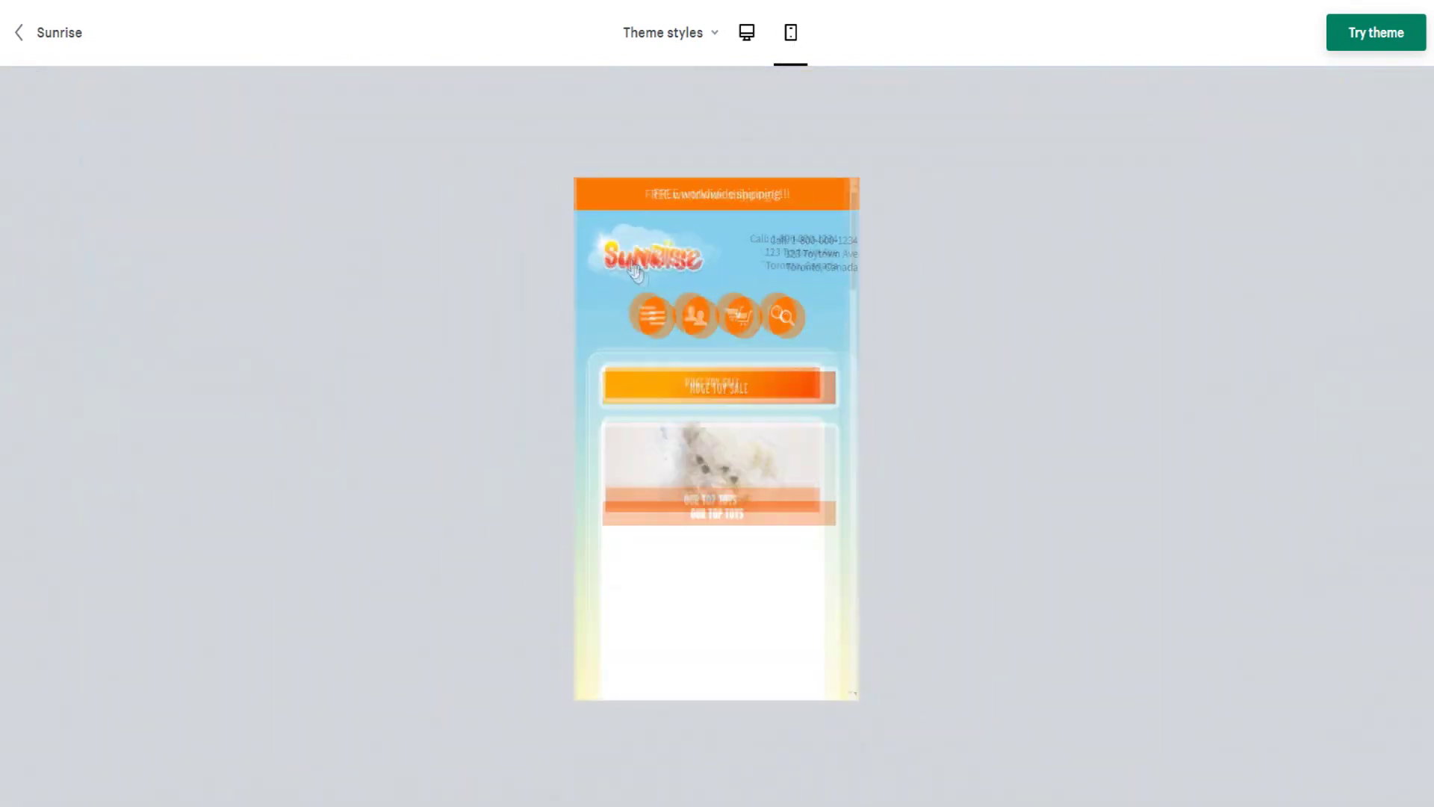
pyautogui.scroll(-15, 723, 298)
pyautogui.scroll(6, 688, 323)
pyautogui.scroll(5, 688, 323)
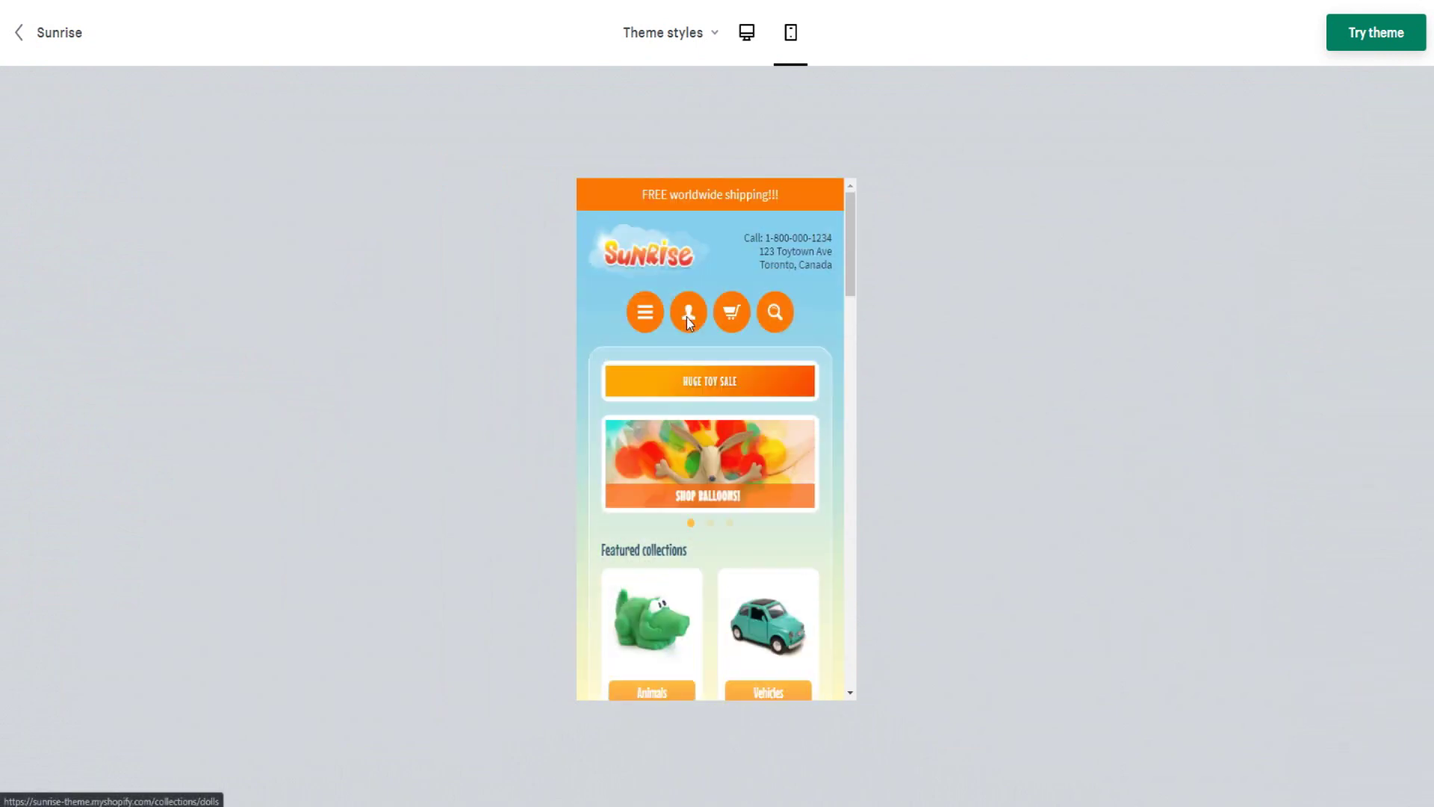
pyautogui.click(20, 18)
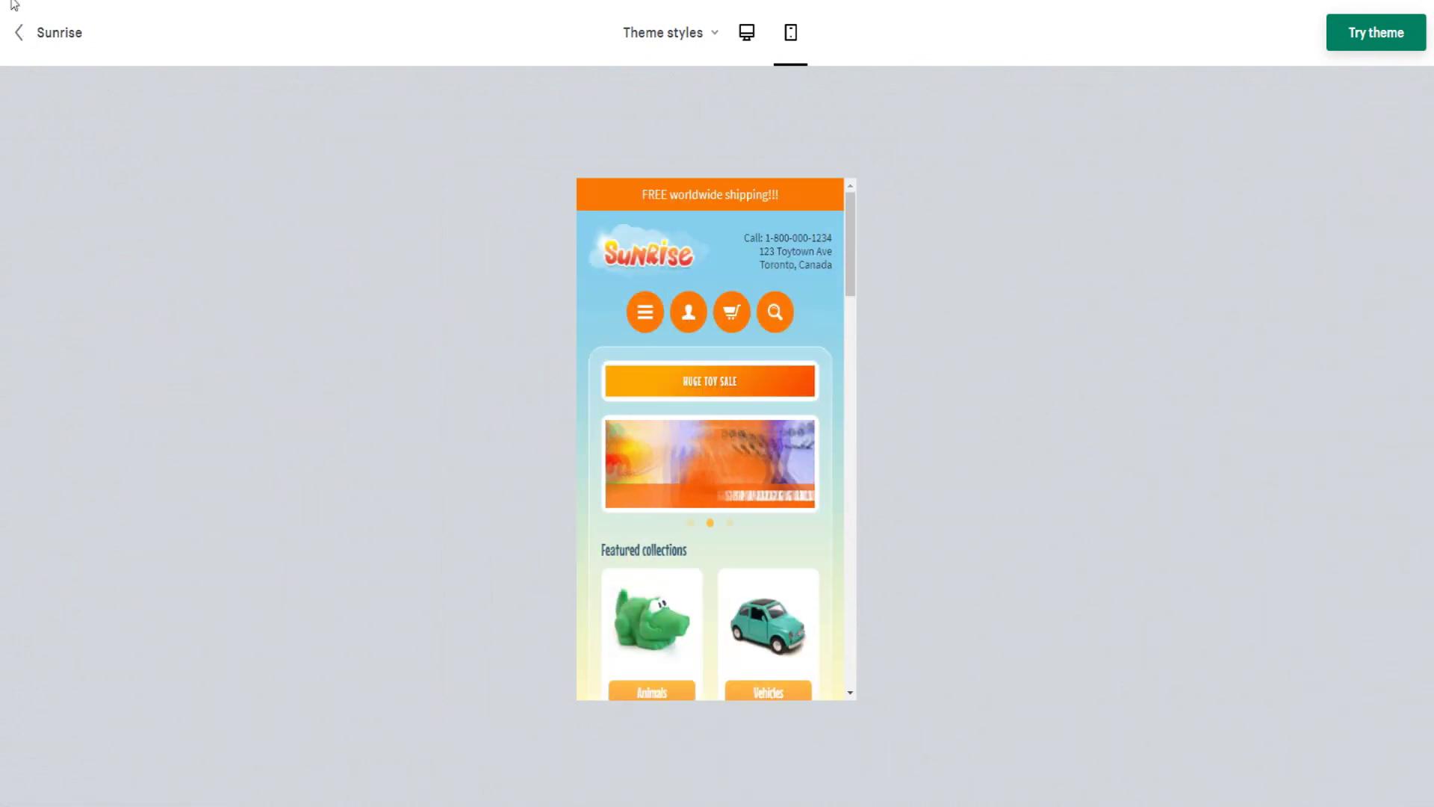
pyautogui.hotkey('alt', 'Left')
pyautogui.scroll(15, 18, 4)
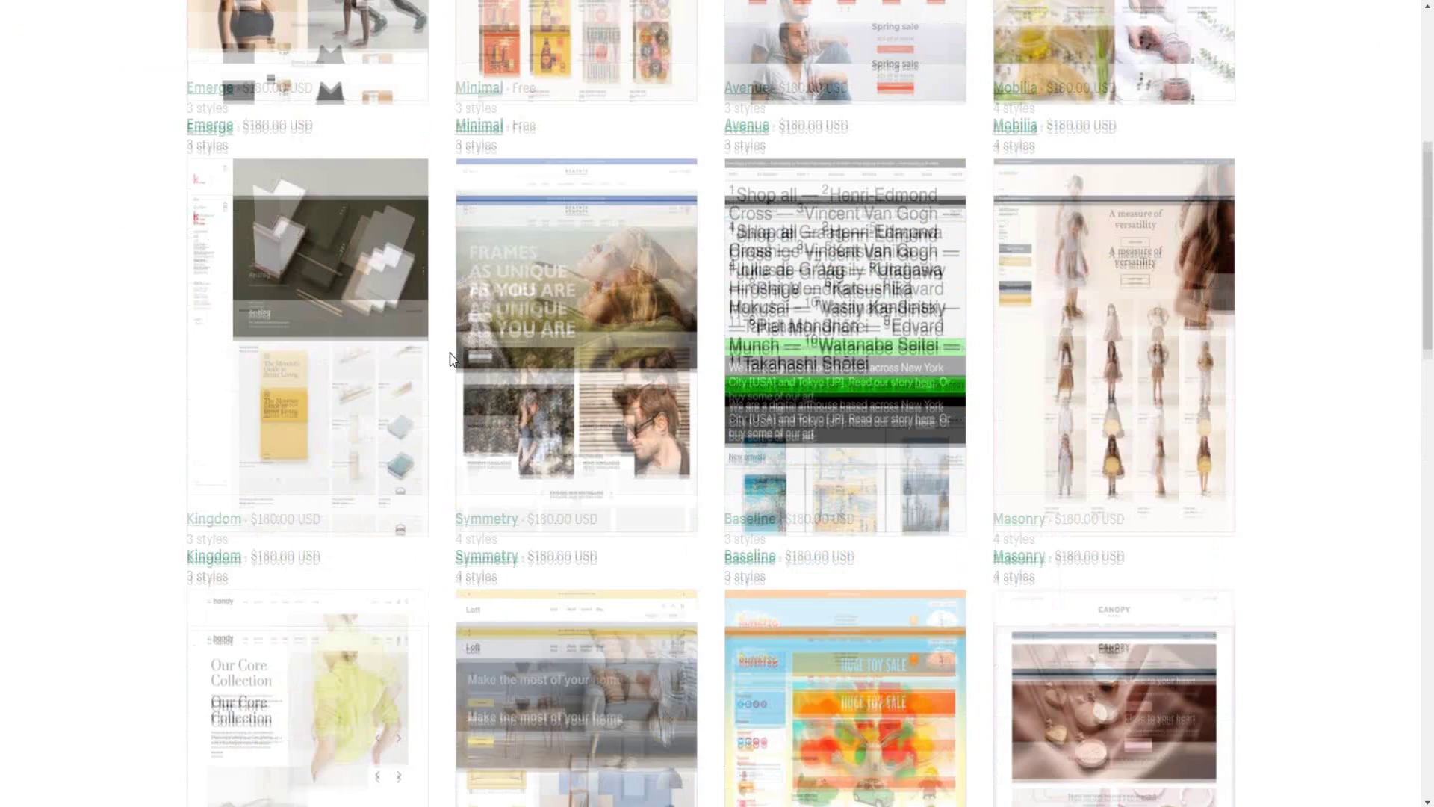
# Go back to the Theme Store home page and look at the Browse by industry section.
pyautogui.scroll(-20, 28, 2)
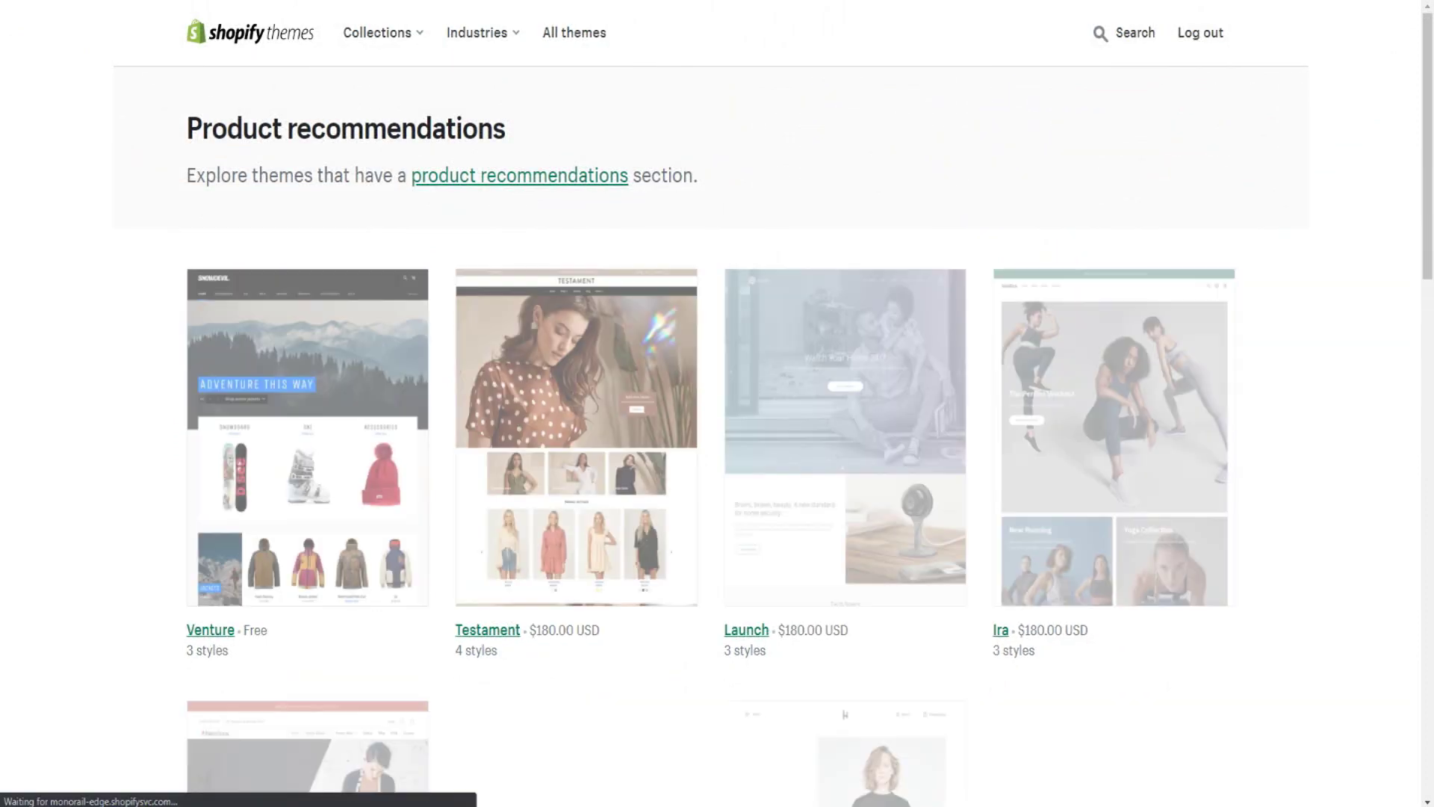
pyautogui.scroll(20, 211, 256)
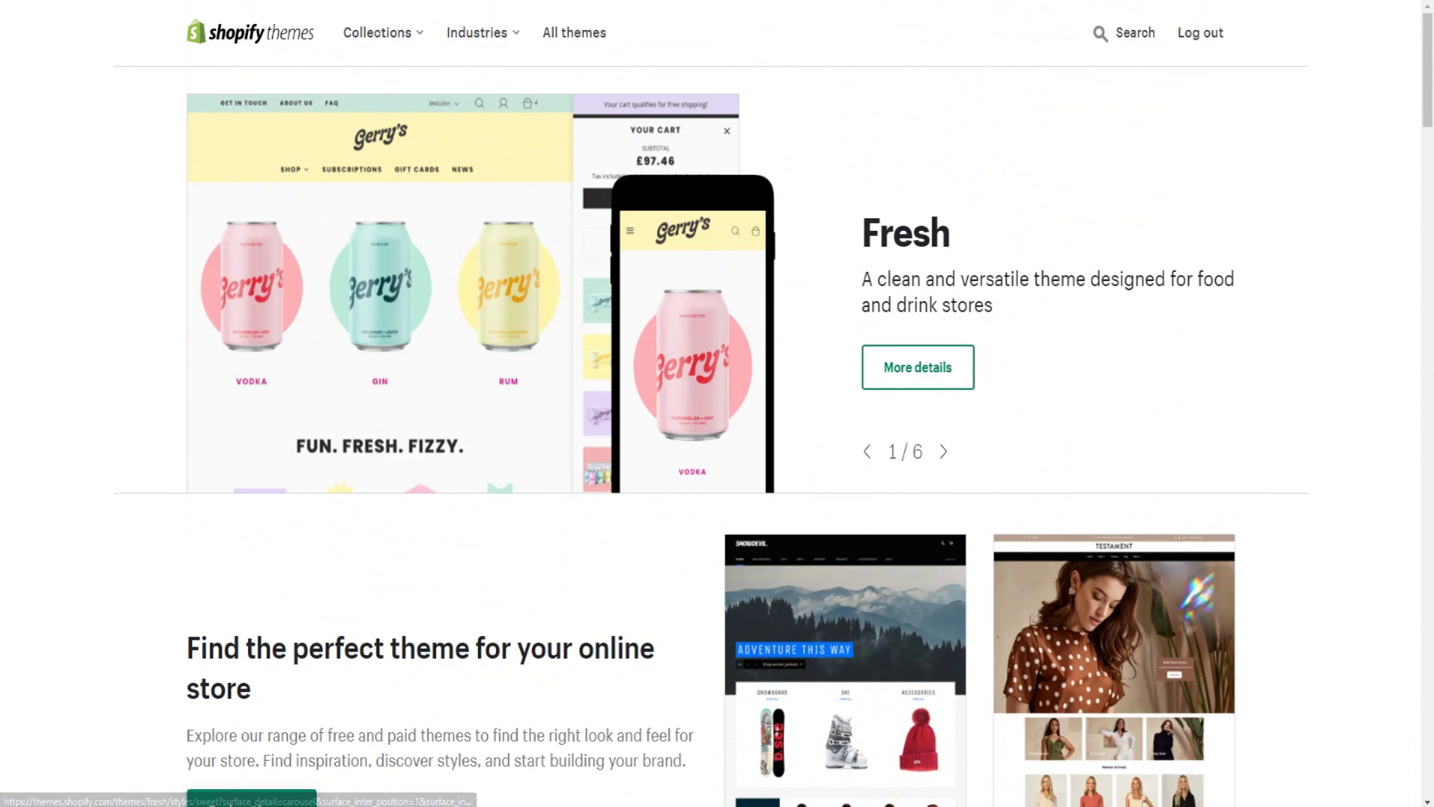
pyautogui.scroll(-5, 262, 148)
pyautogui.scroll(-20, 259, 146)
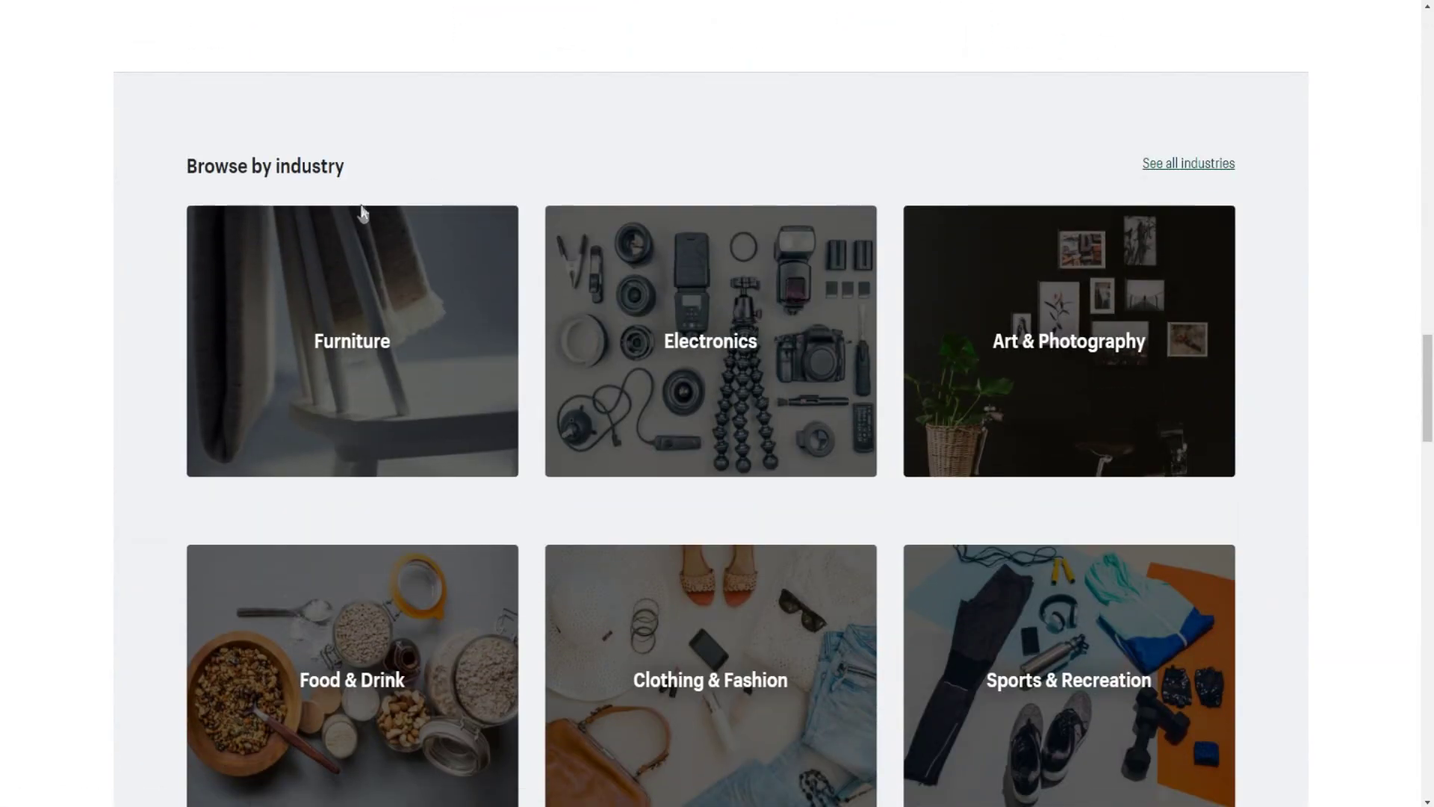
pyautogui.scroll(-5, 311, 199)
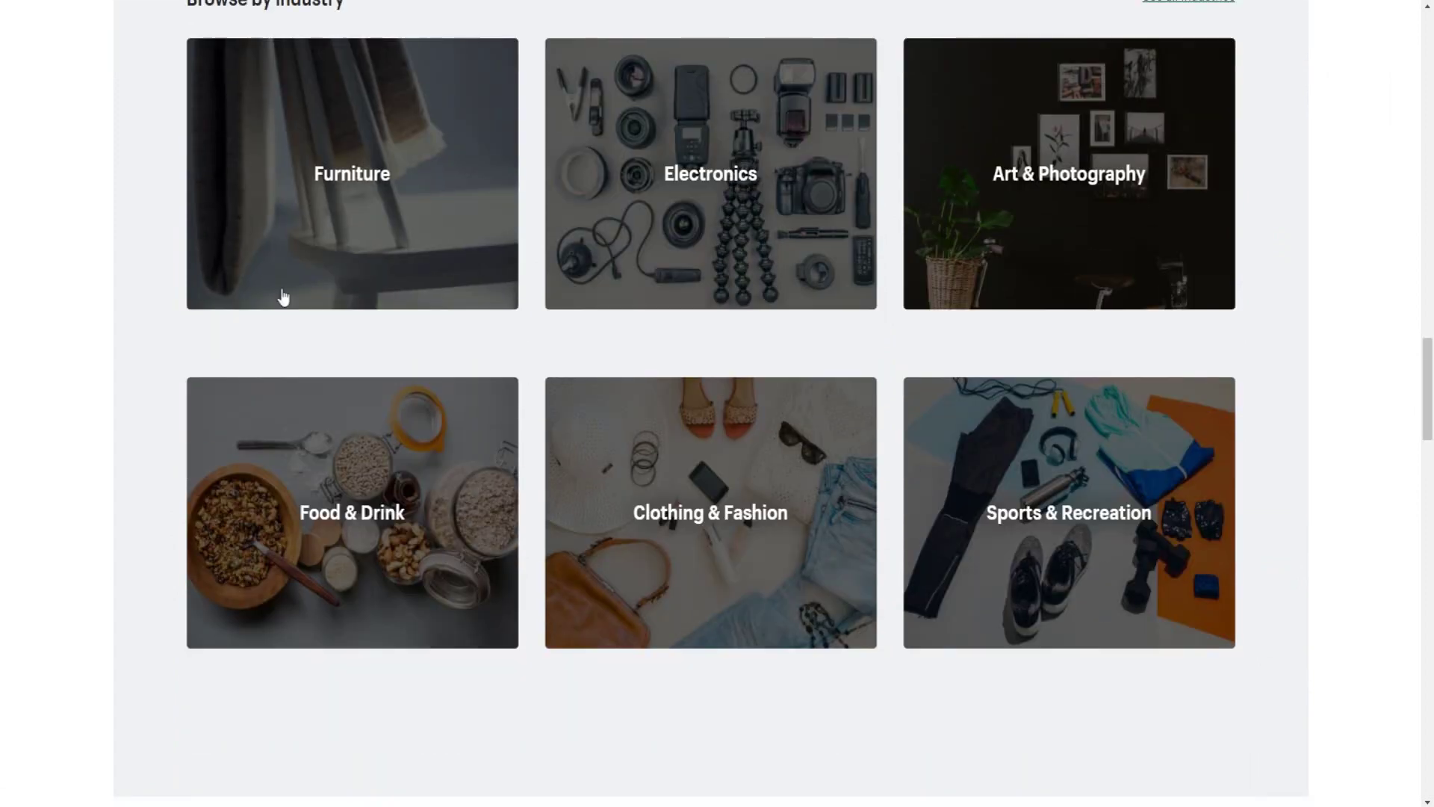
pyautogui.scroll(2, 323, 246)
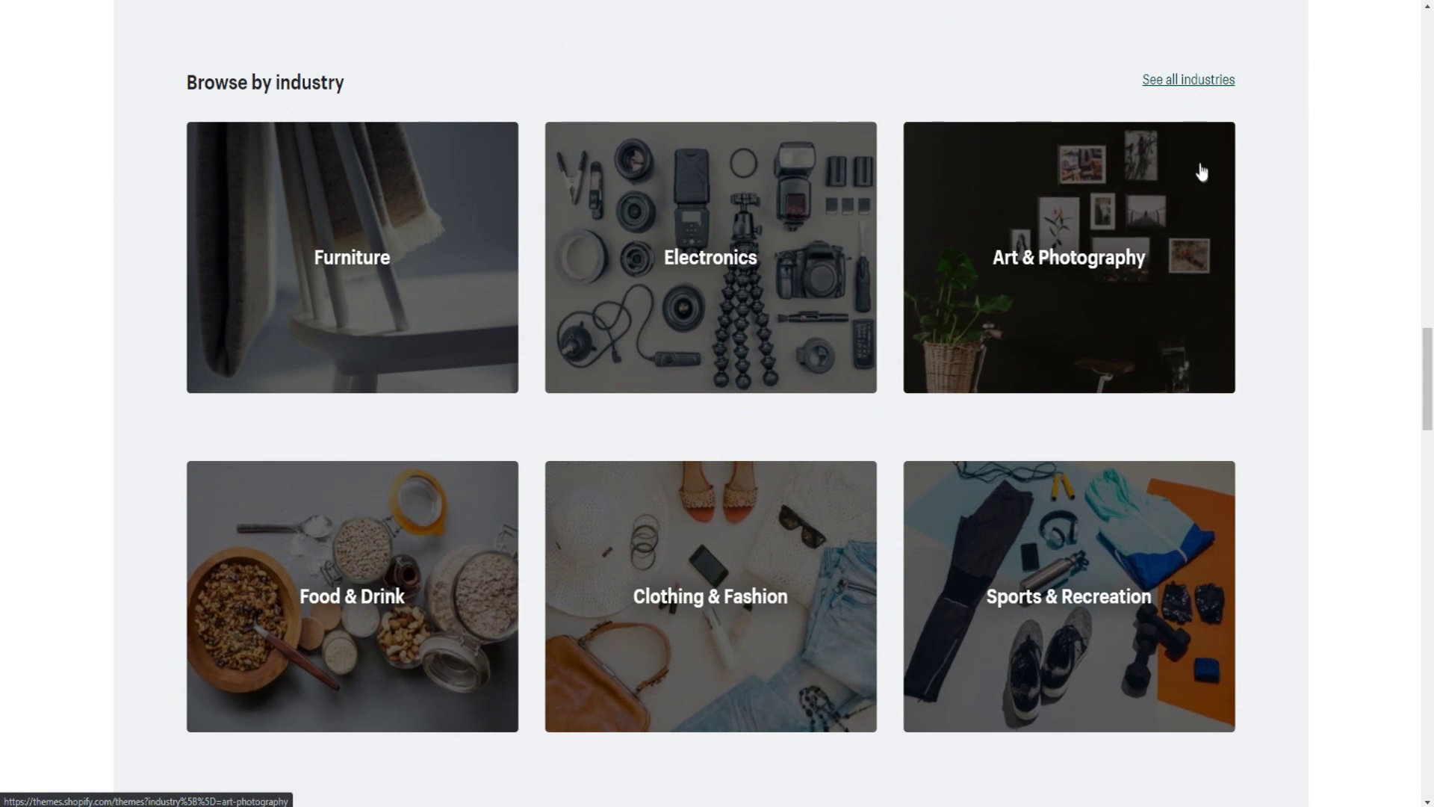
# Show all theme industries and look through the available categories.
pyautogui.click(1178, 84)
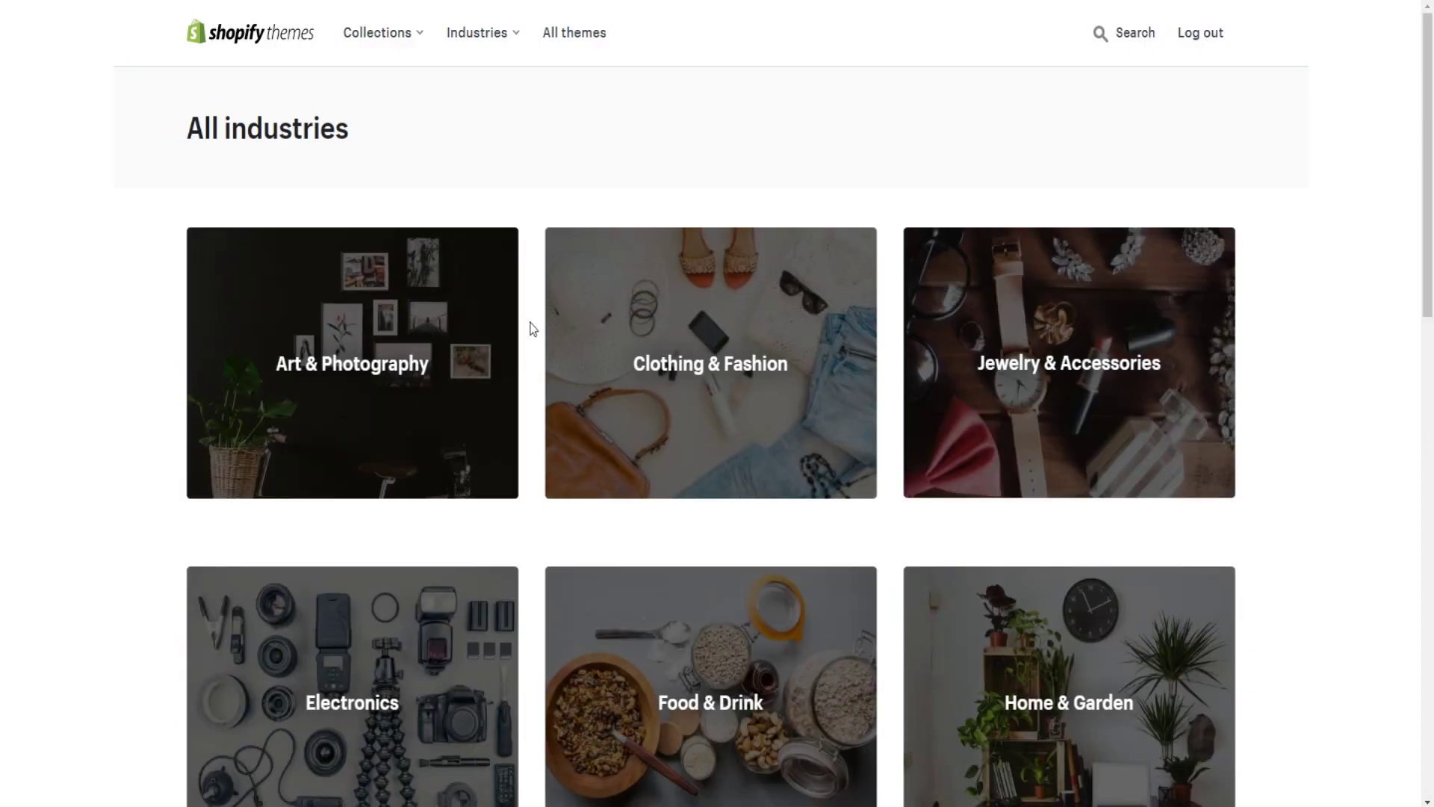
pyautogui.scroll(-7, 531, 323)
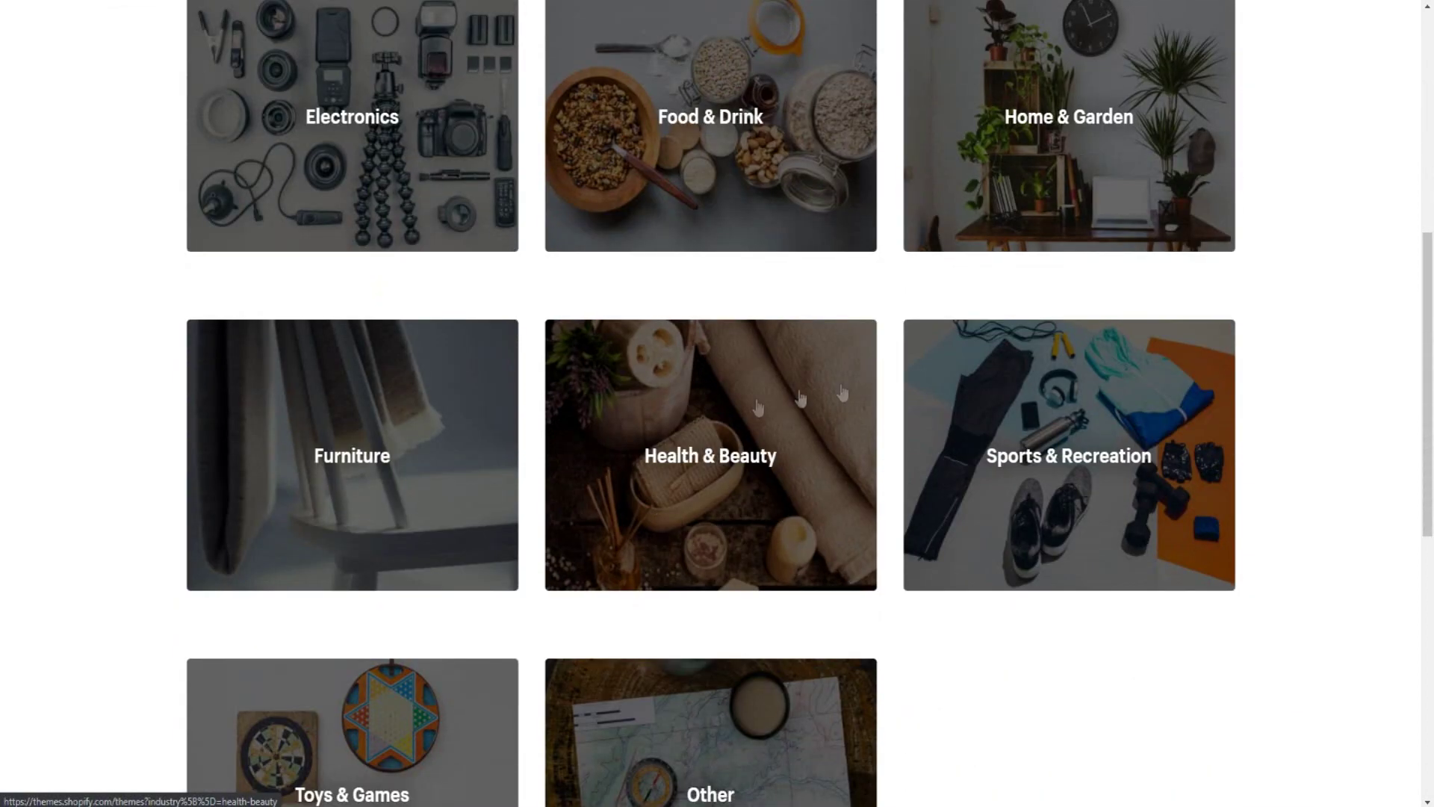
pyautogui.scroll(-2, 448, 411)
pyautogui.scroll(-2, 393, 481)
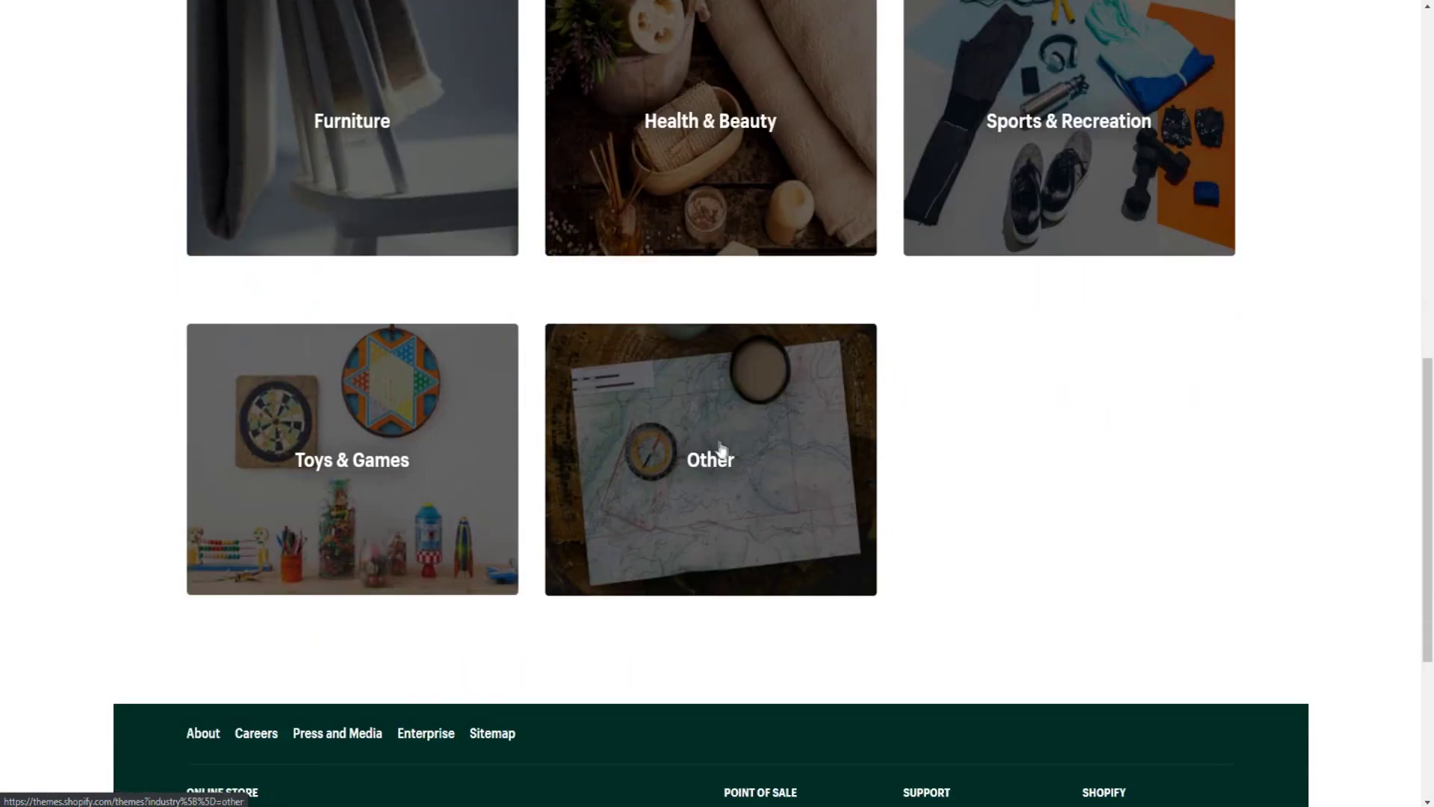
# Show the themes for the Other industry and examine the listed themes with their price, catalog size and layout filters.
pyautogui.click(730, 460)
pyautogui.scroll(-2, 282, 278)
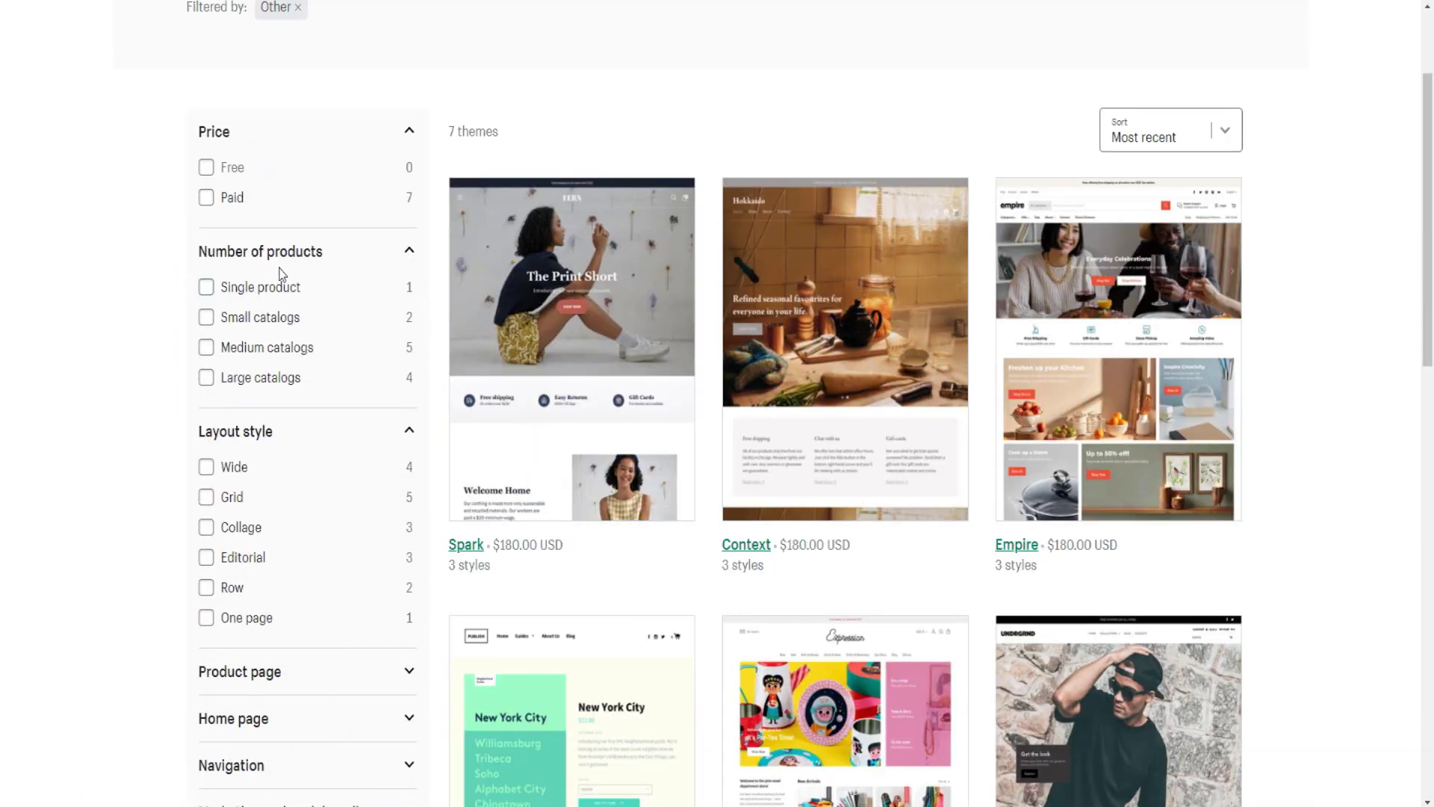
pyautogui.scroll(2, 276, 390)
pyautogui.scroll(-4, 299, 333)
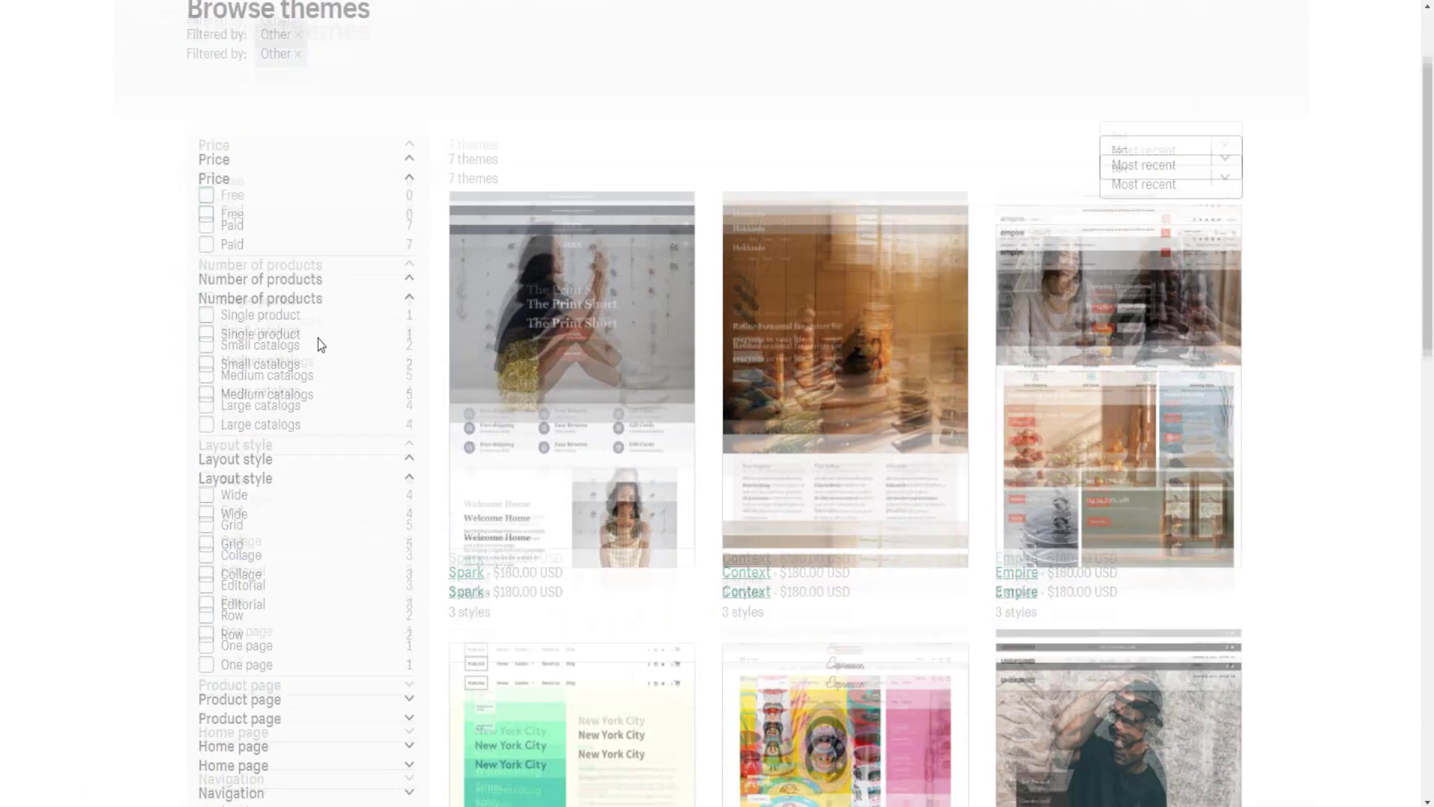
pyautogui.scroll(2, 276, 465)
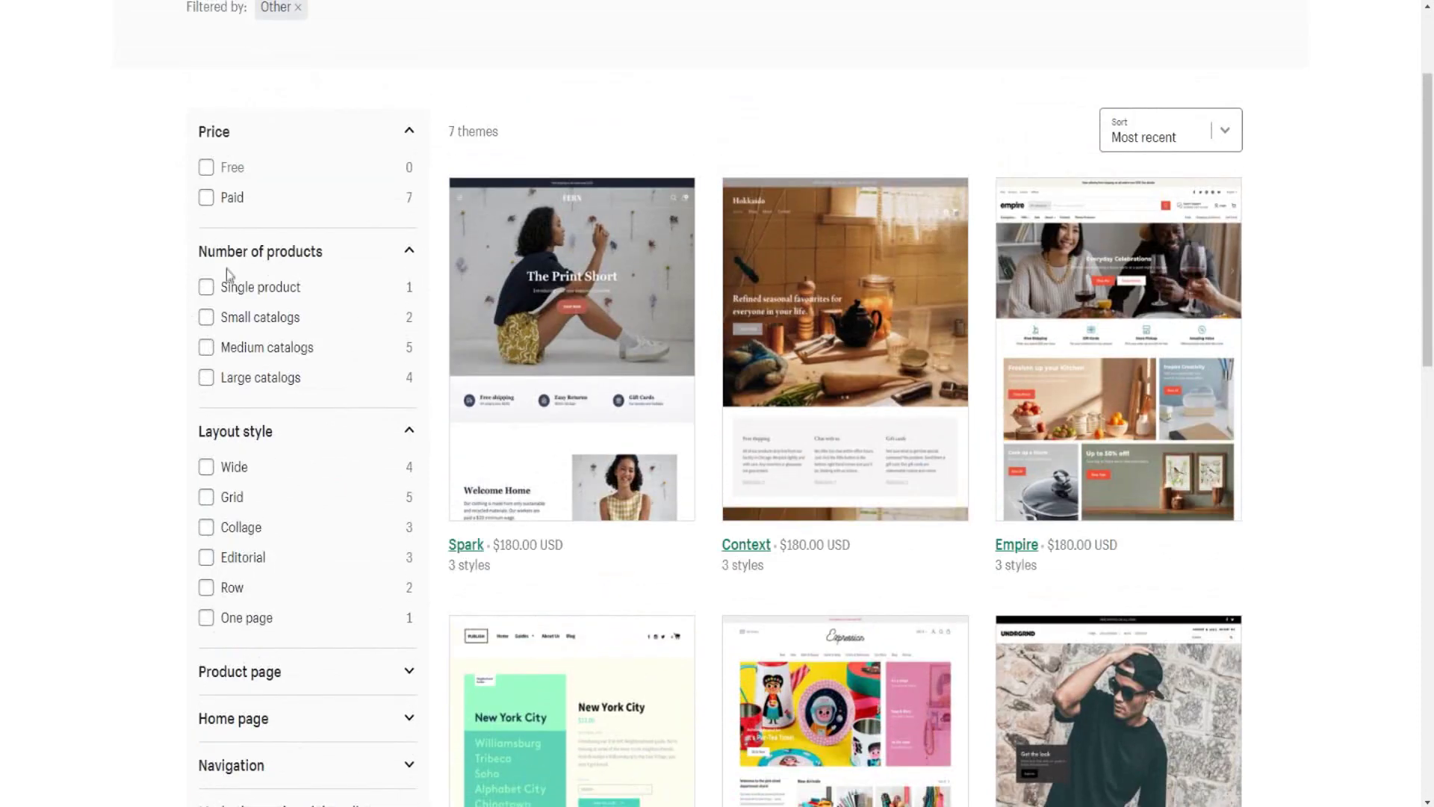
pyautogui.scroll(-2, 248, 381)
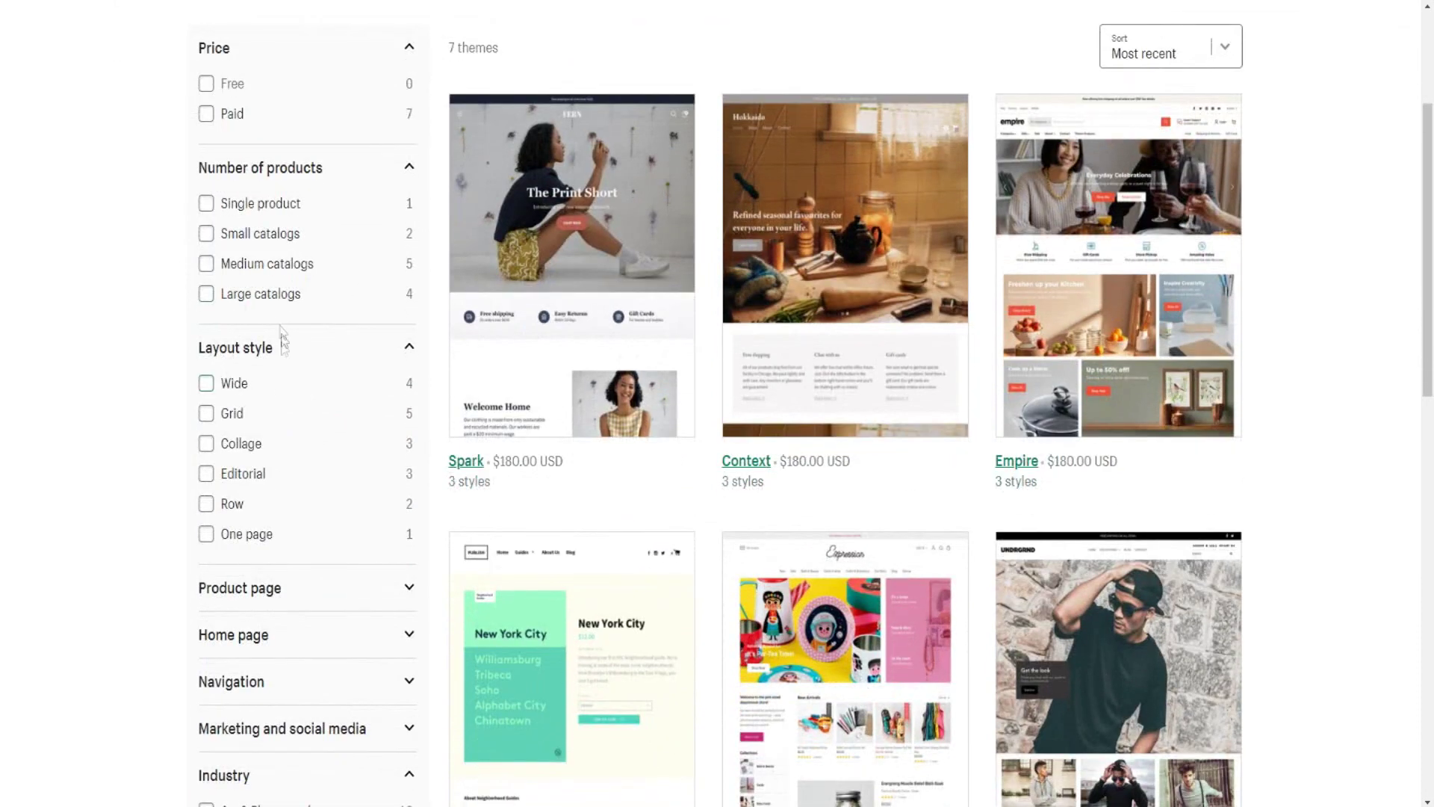
pyautogui.scroll(-1, 397, 463)
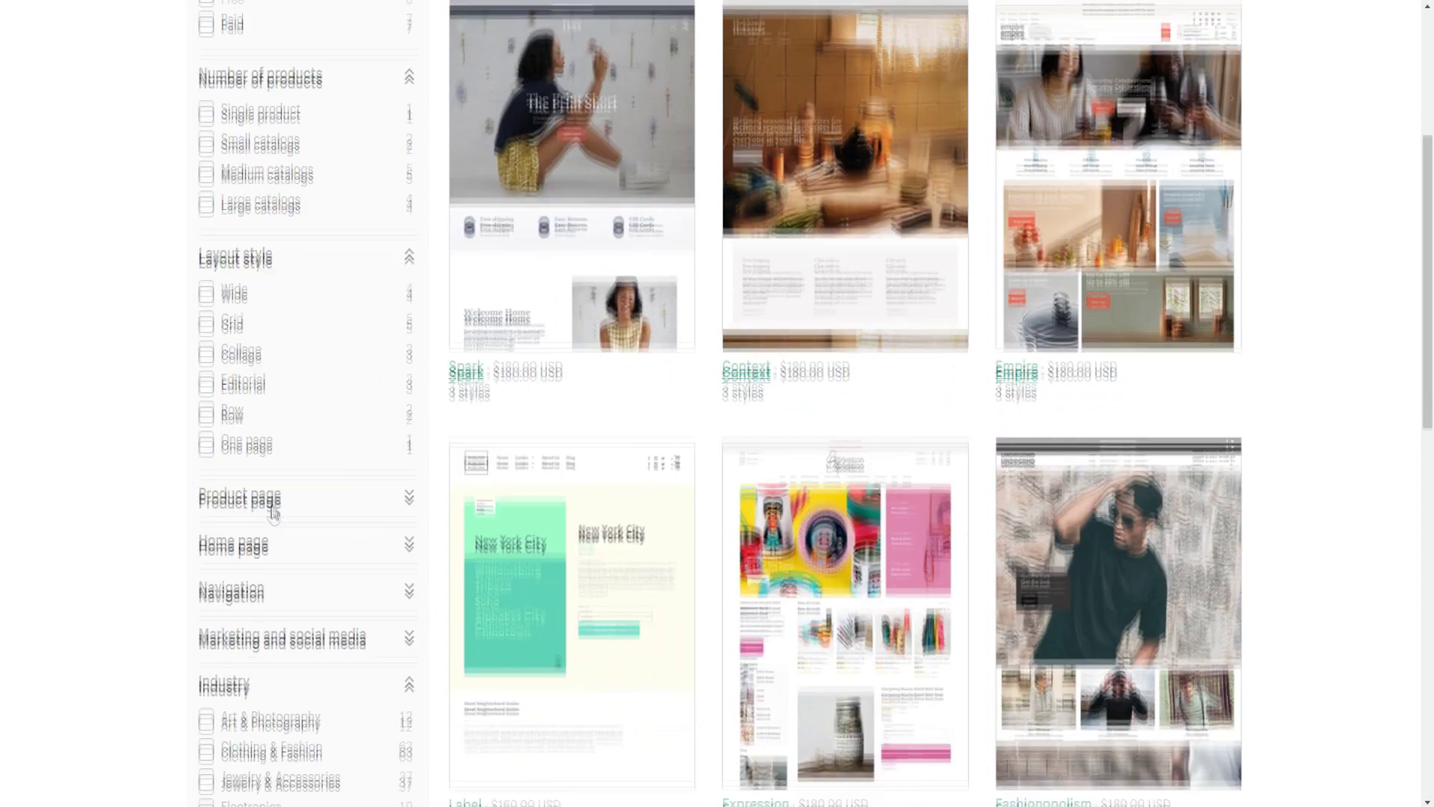
# Expand the Product page and Home page filter groups to examine their options, then return to the list of all industries.
pyautogui.click(366, 423)
pyautogui.scroll(-5, 351, 418)
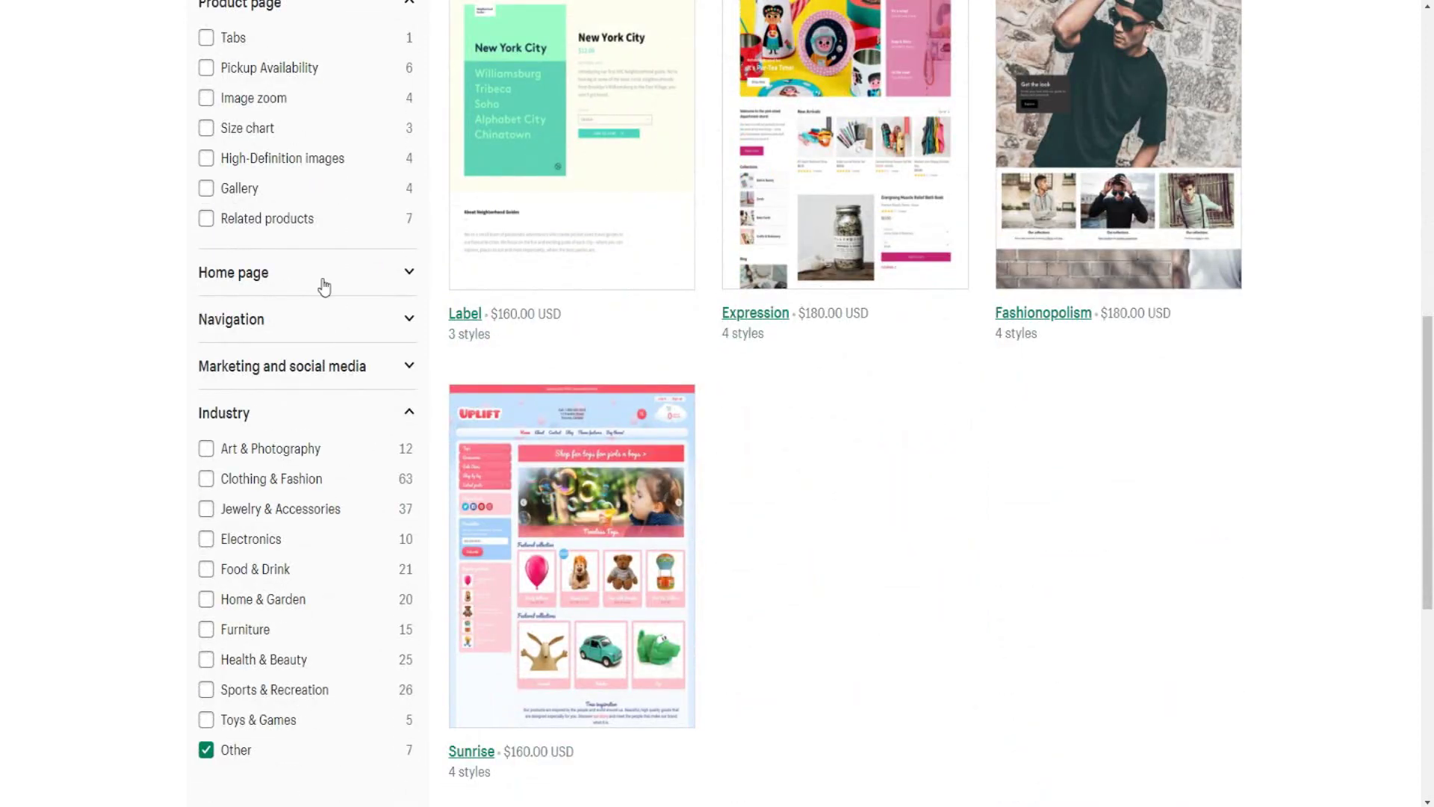
pyautogui.click(323, 275)
pyautogui.scroll(-2, 324, 287)
pyautogui.click(314, 374)
pyautogui.scroll(-4, 323, 384)
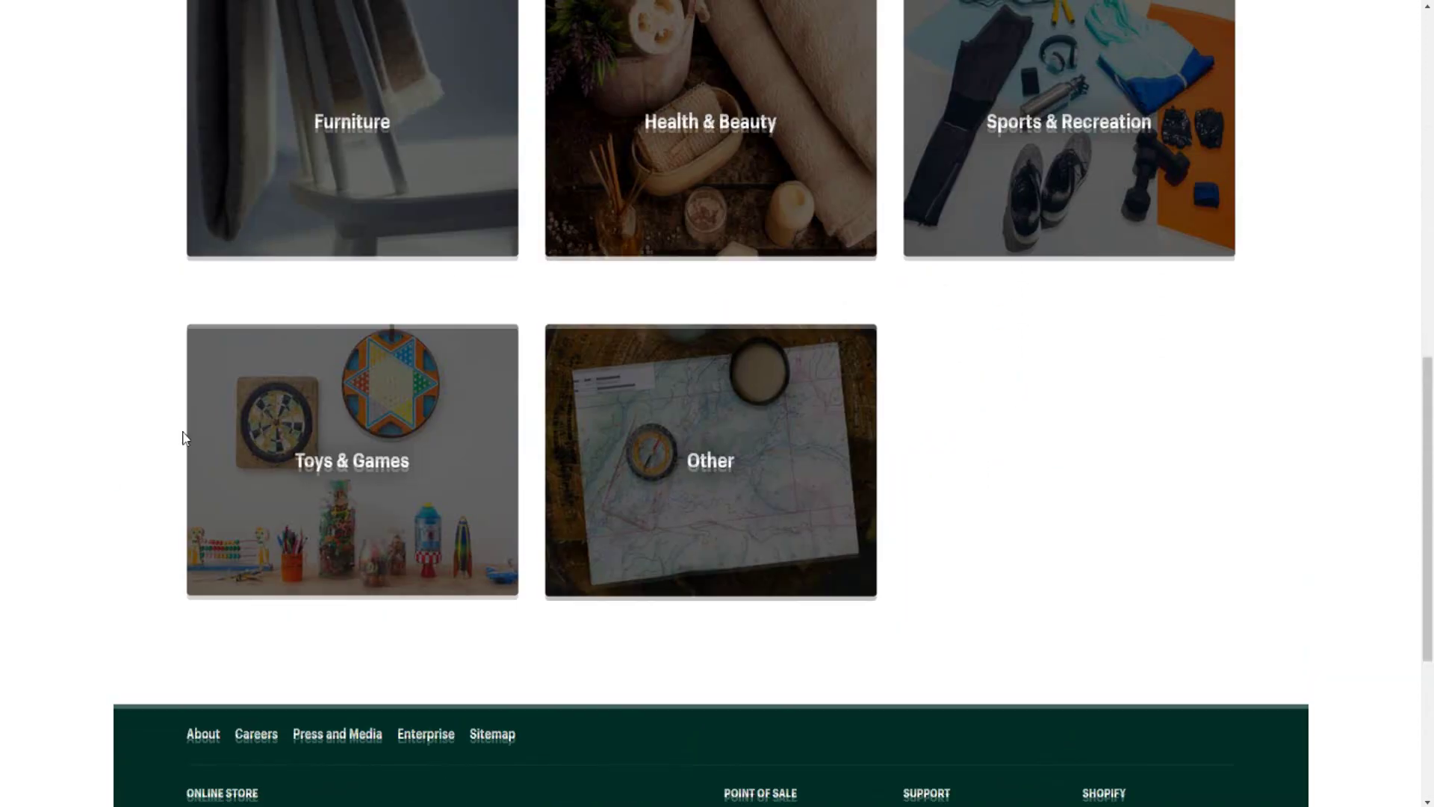
# Return to the Theme Store home page and look back over its theme sections up to the featured Fresh theme.
pyautogui.scroll(10, 182, 438)
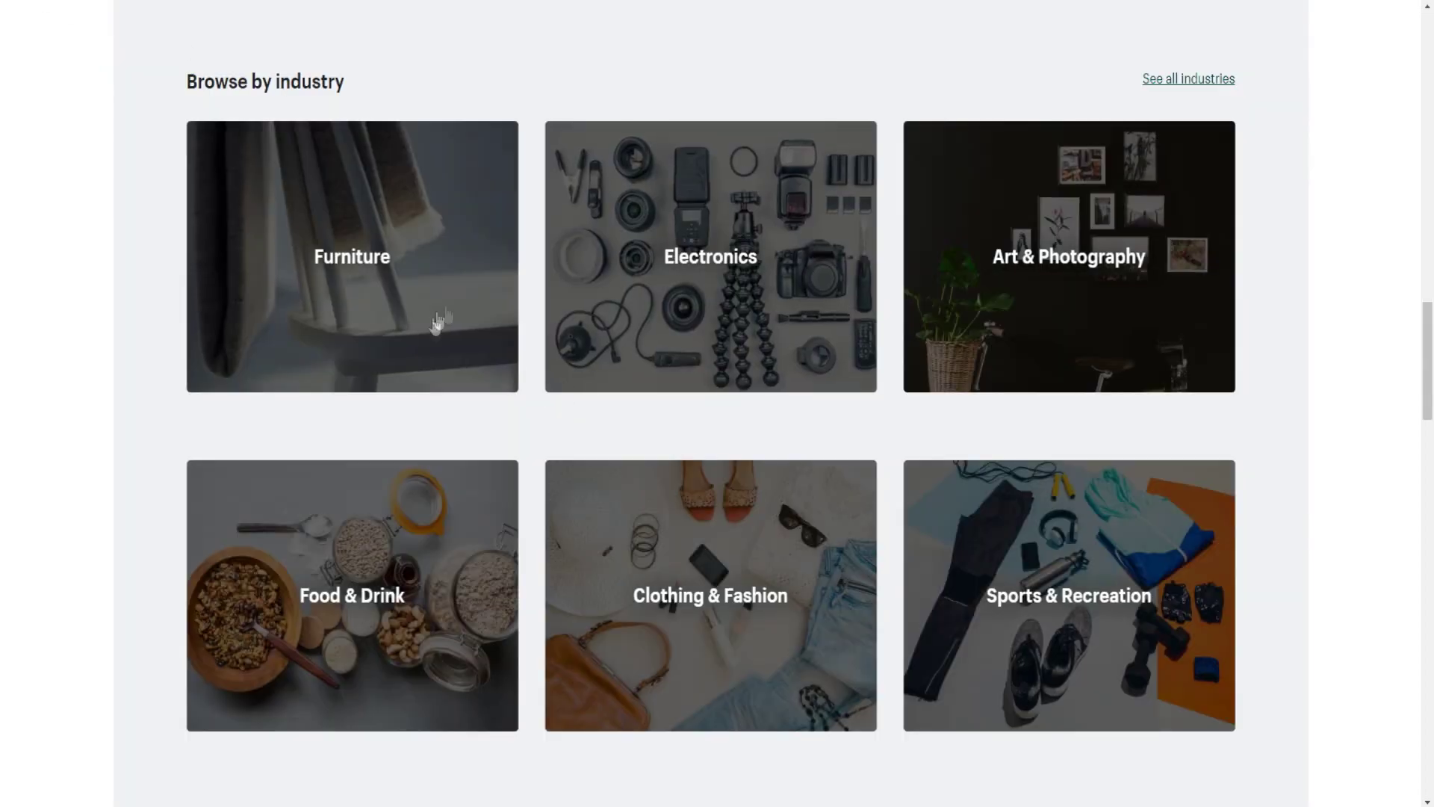
pyautogui.scroll(8, 650, 396)
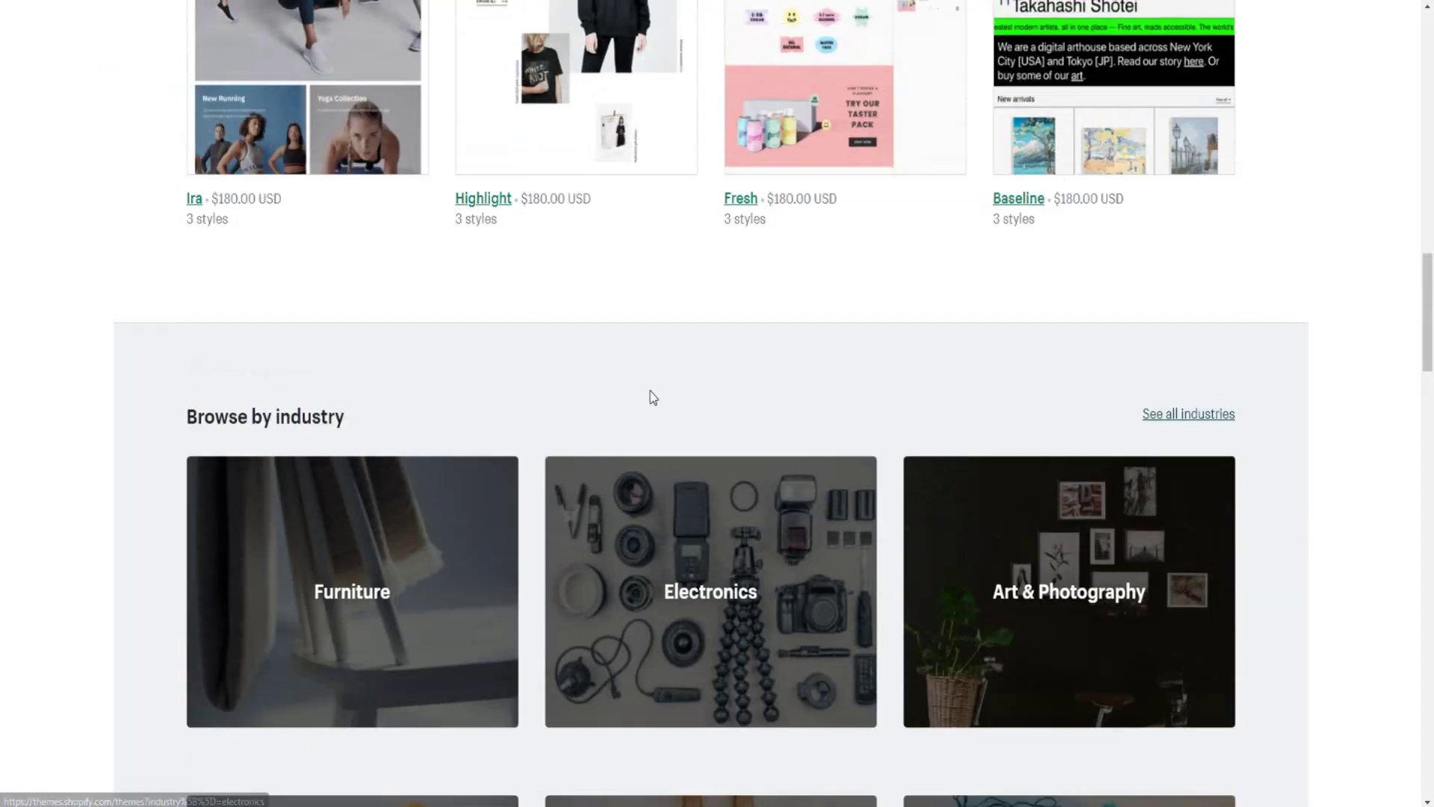
pyautogui.scroll(6, 651, 399)
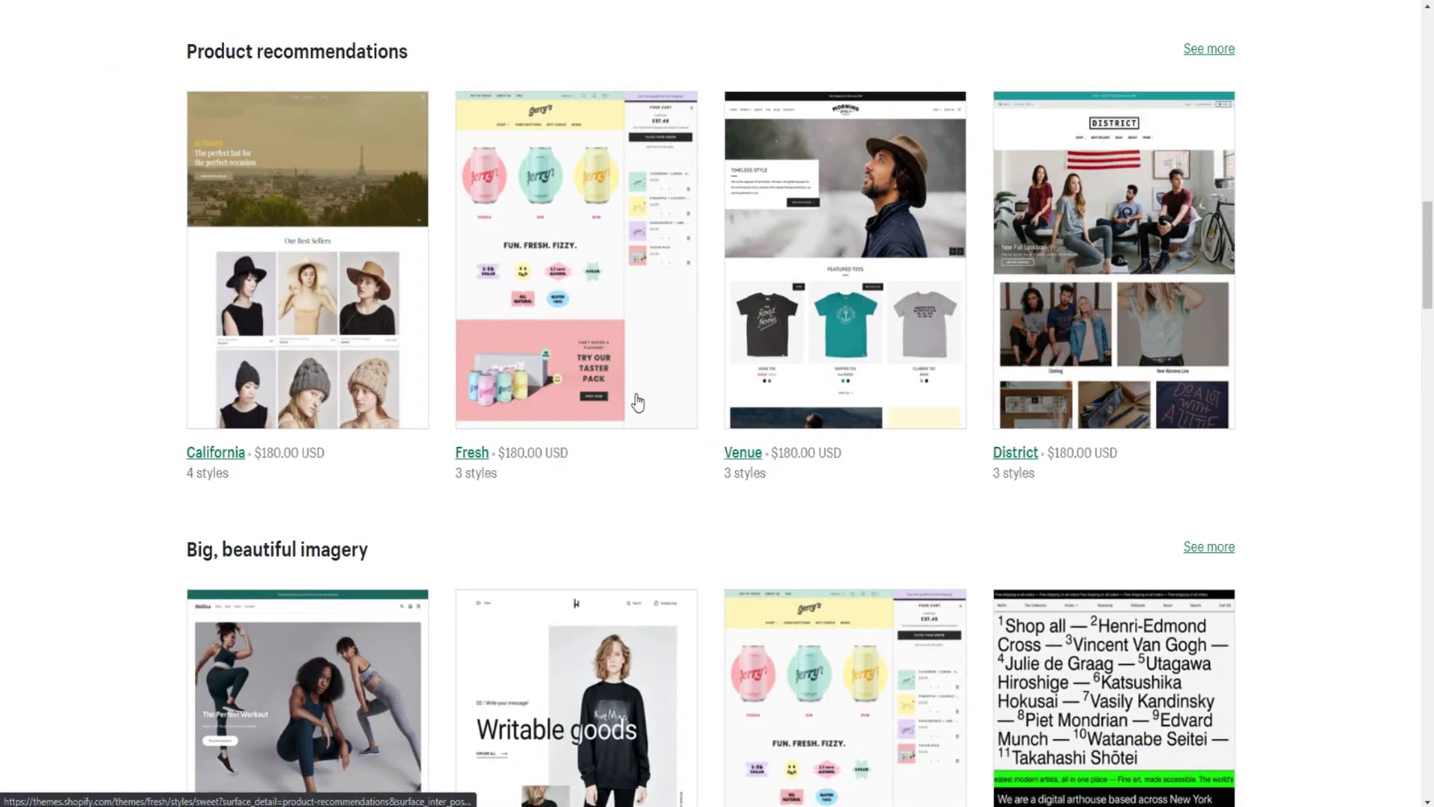
pyautogui.scroll(10, 663, 397)
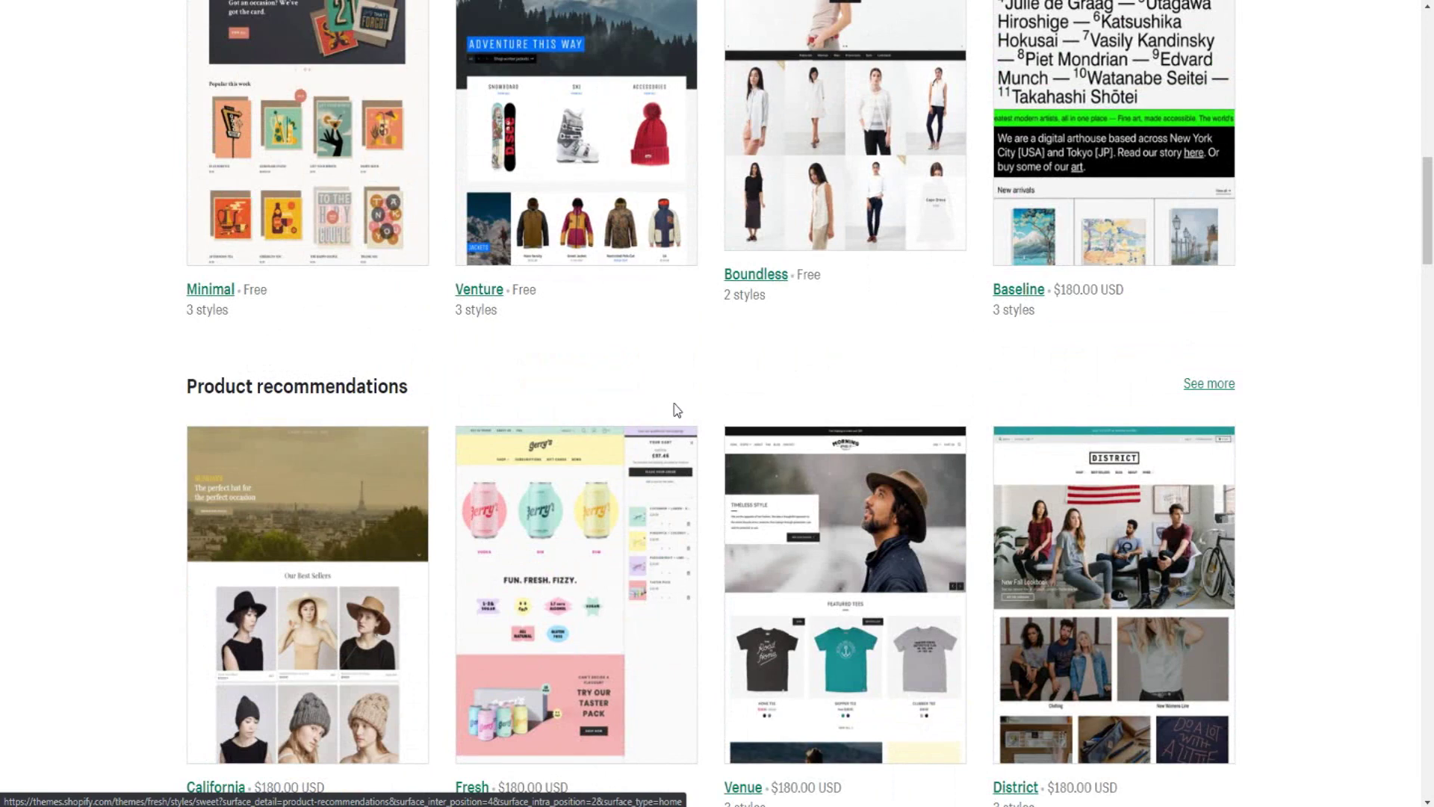
pyautogui.scroll(5, 676, 413)
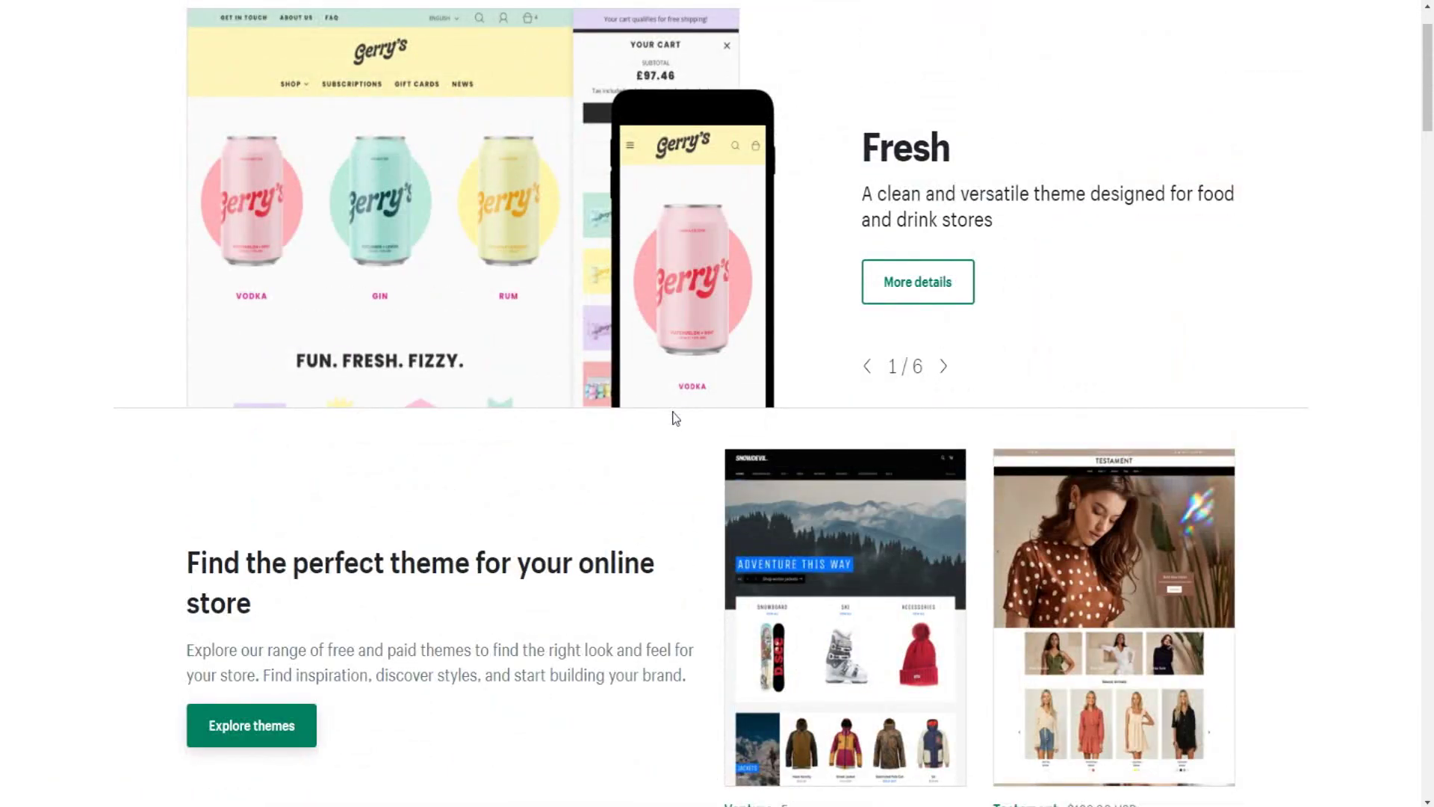
pyautogui.scroll(1, 672, 414)
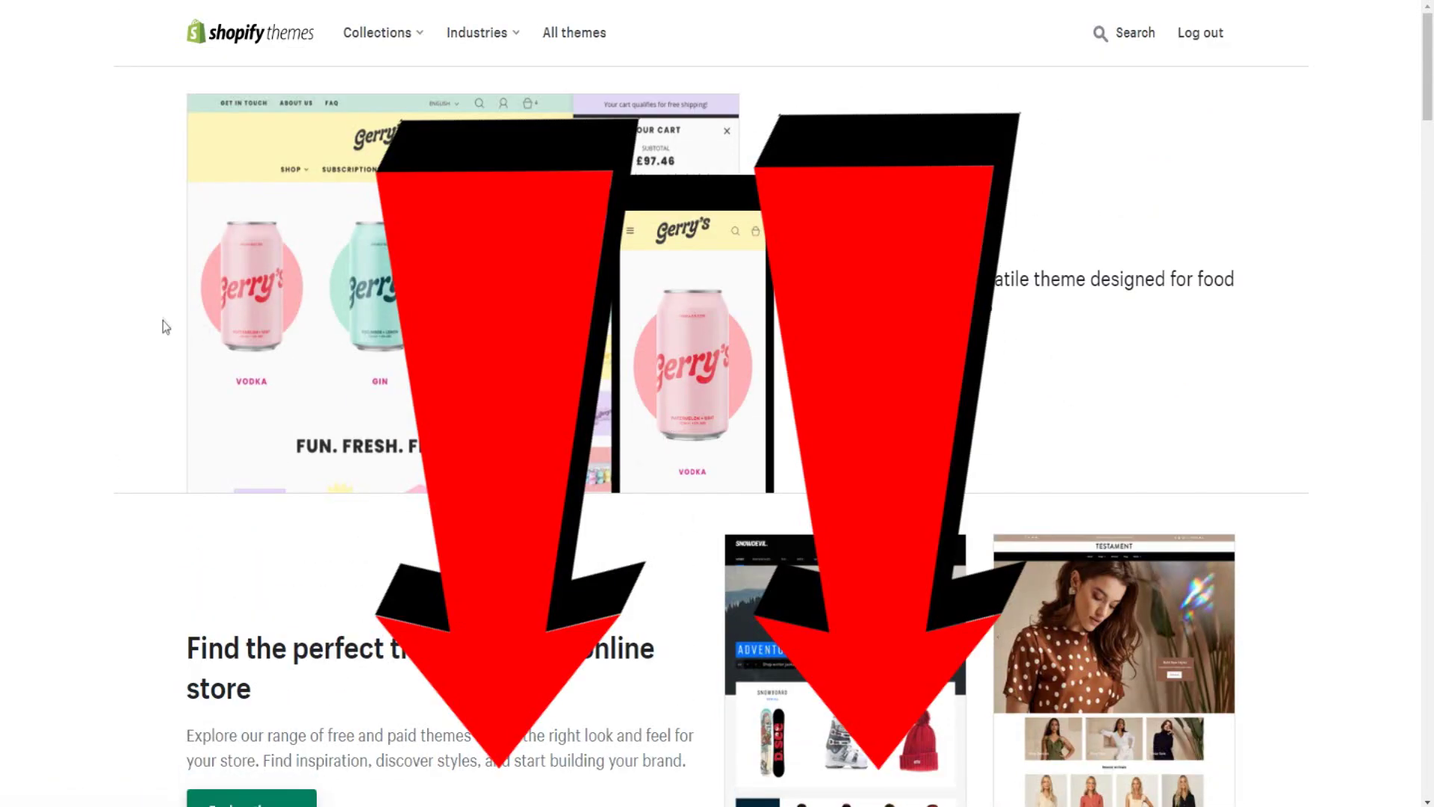